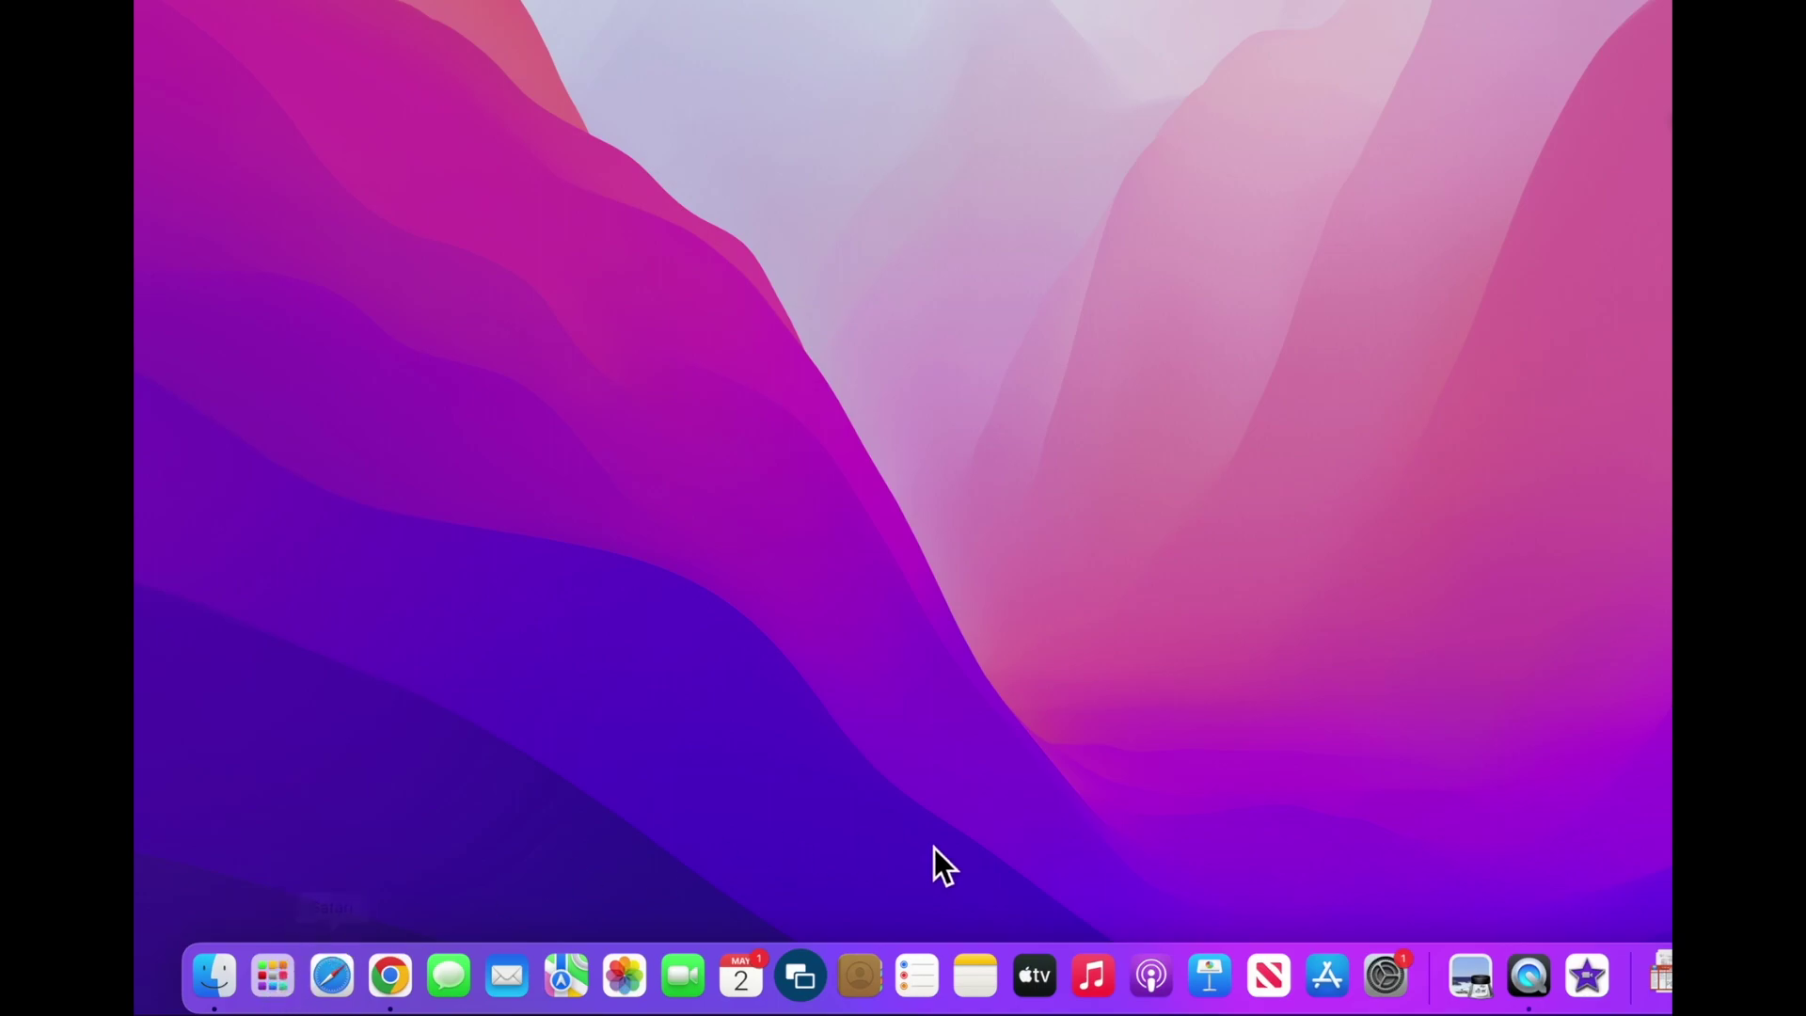
# Launch Keynote and create a new presentation using the Basic White theme
pyautogui.click(1212, 980)
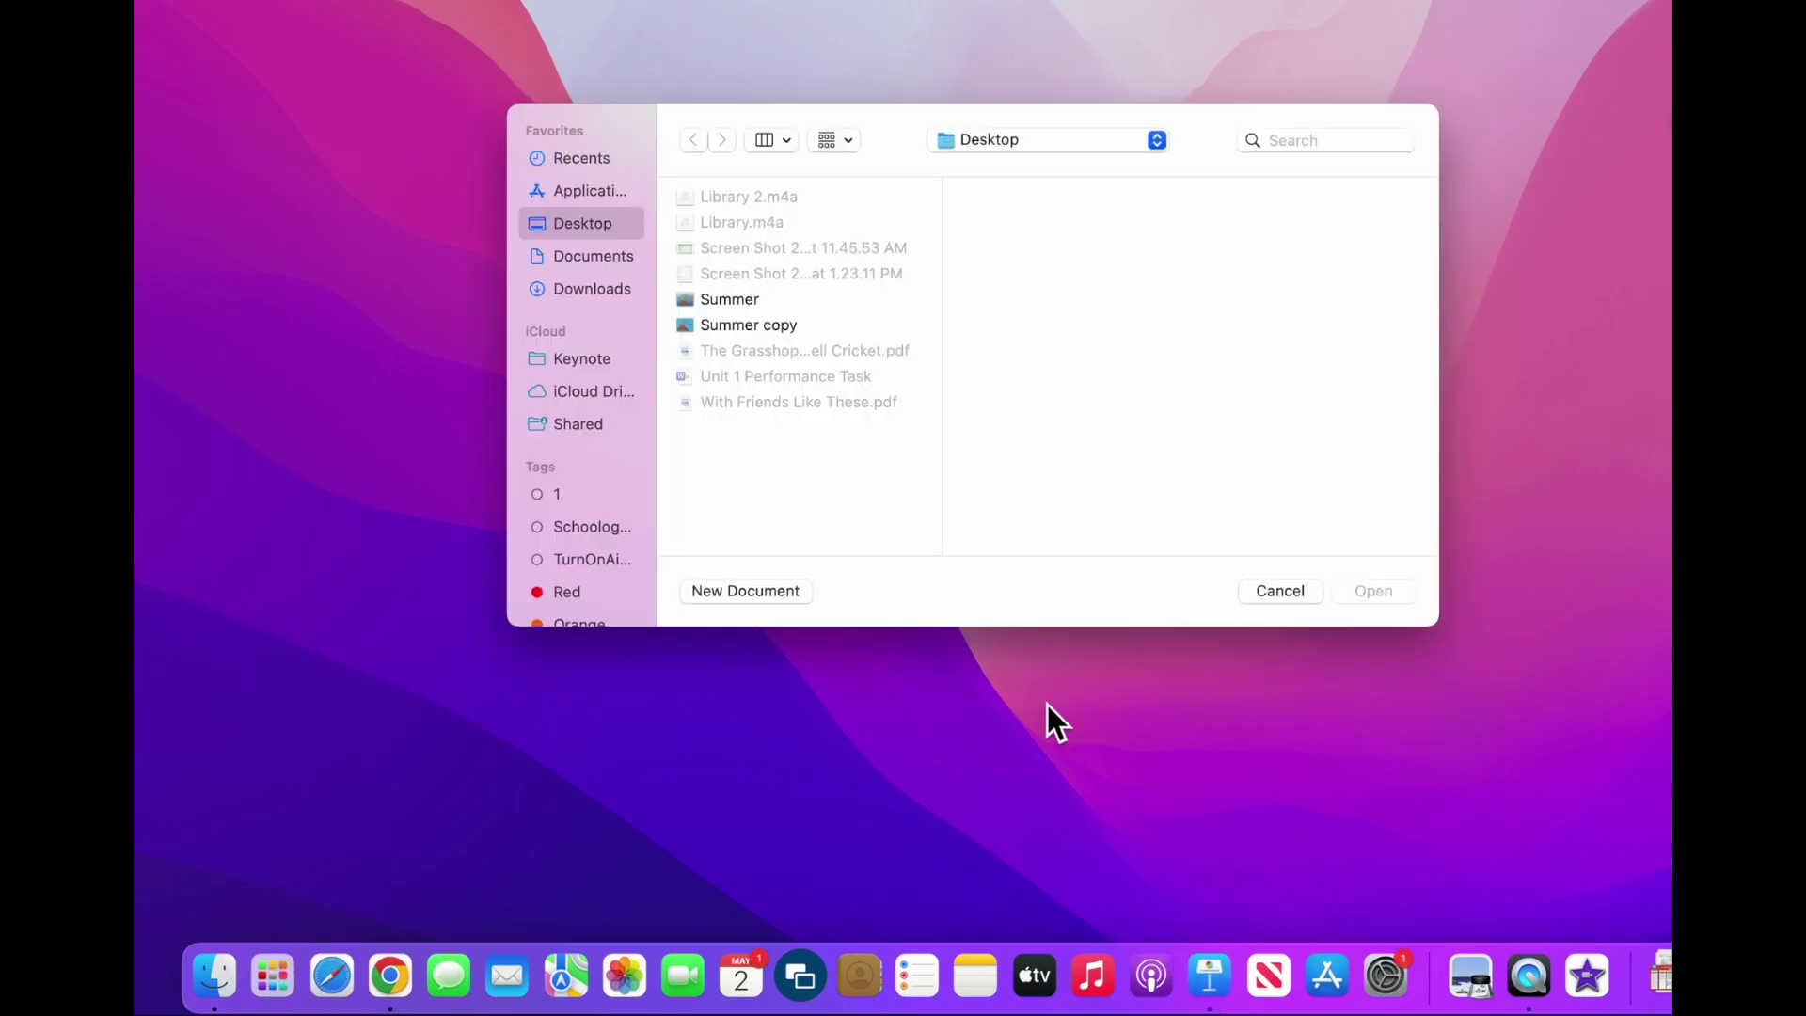
pyautogui.click(778, 598)
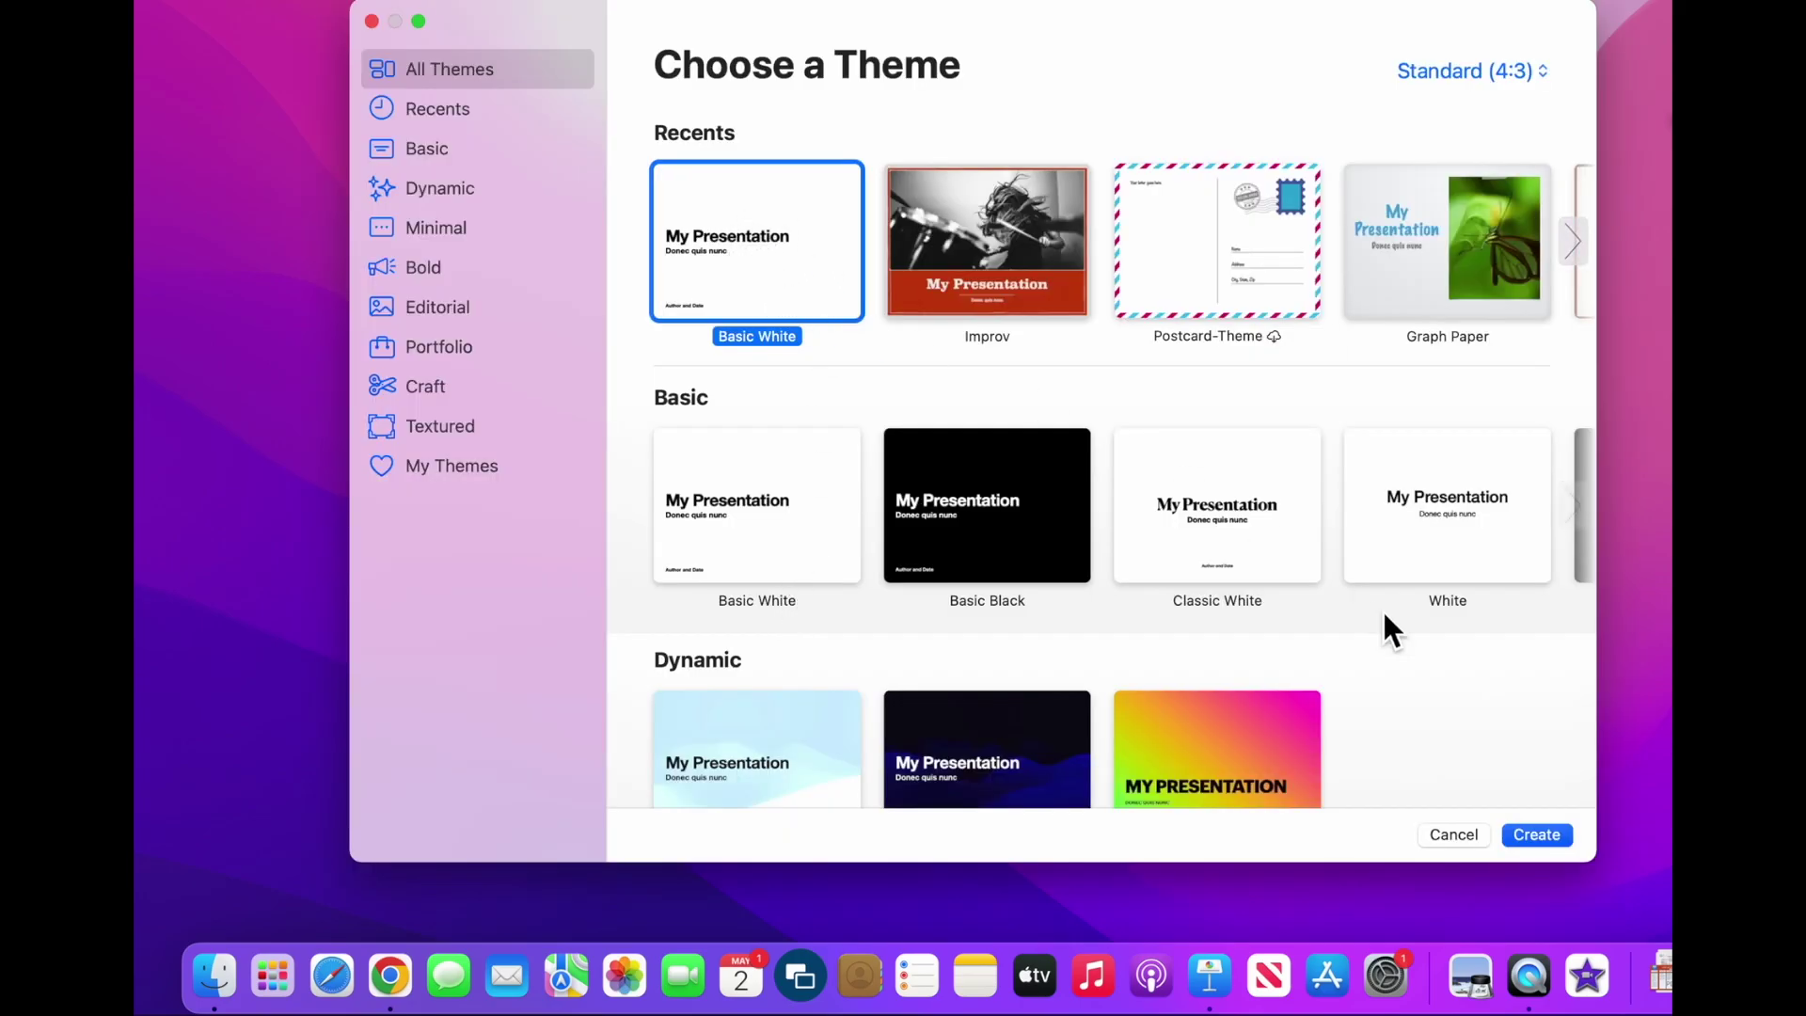
pyautogui.click(1536, 835)
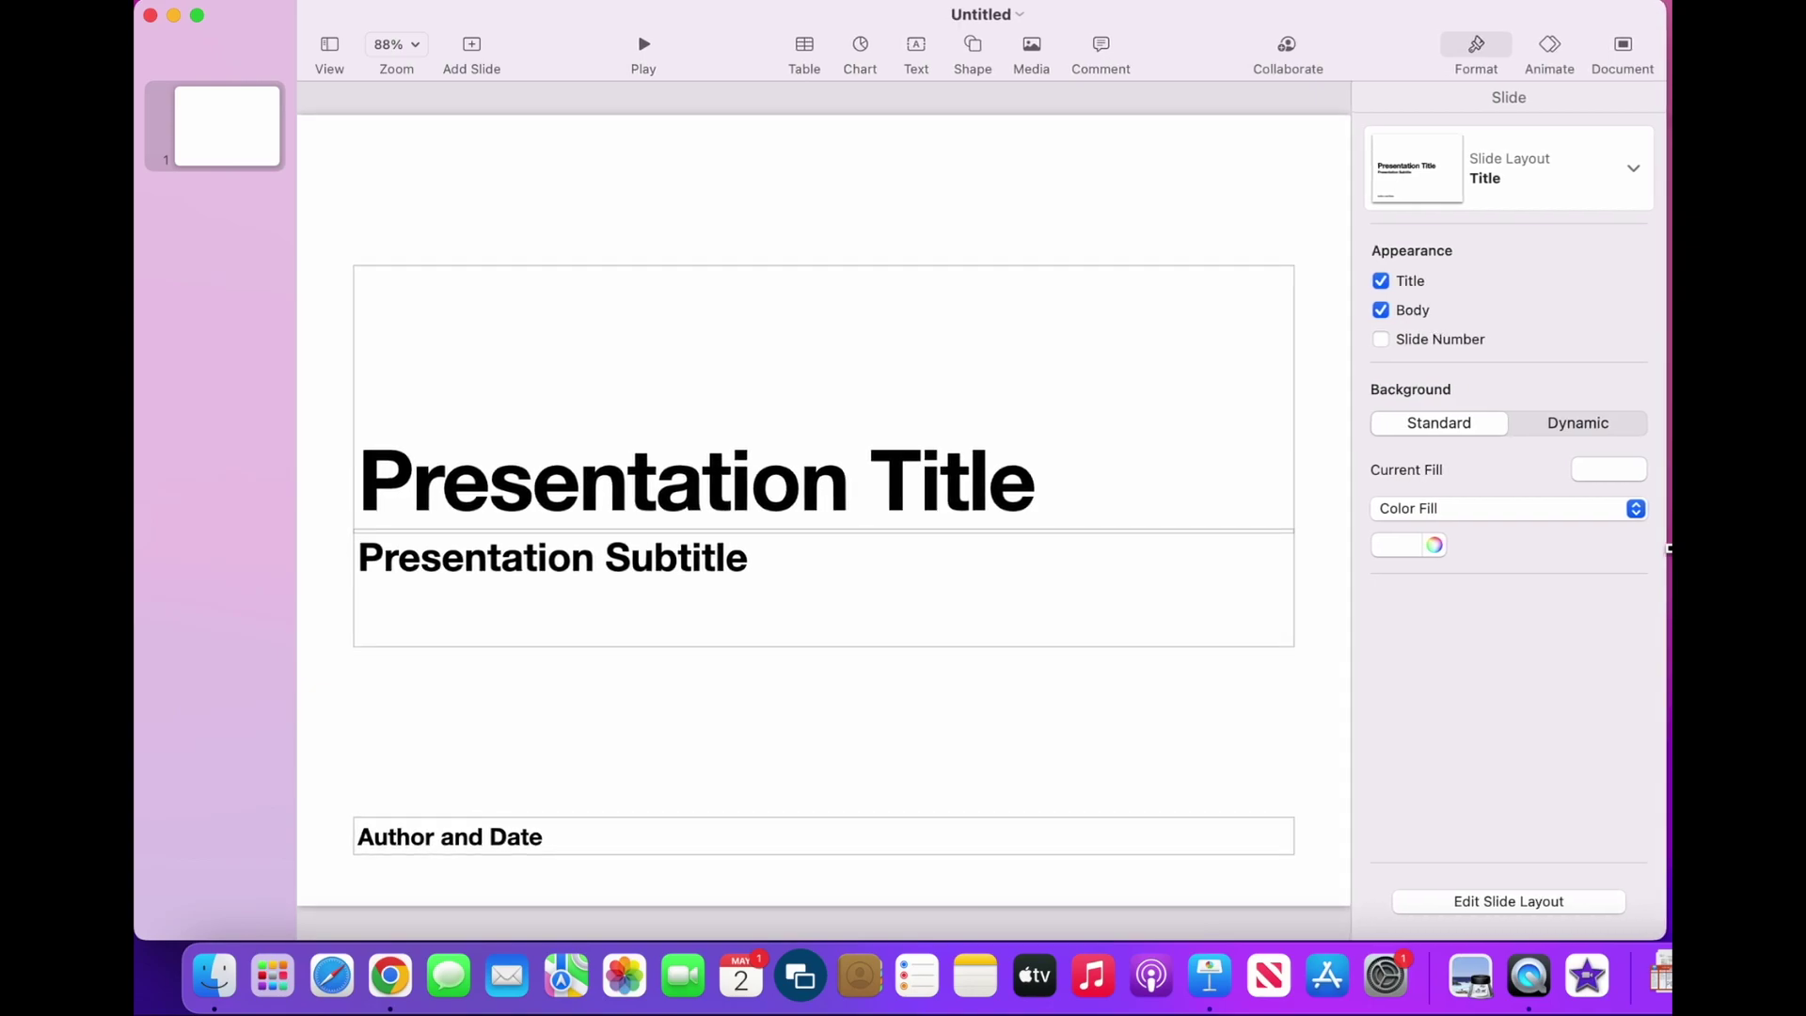
# Delete the title, subtitle and Author and Date placeholders from the title slide
pyautogui.click(862, 275)
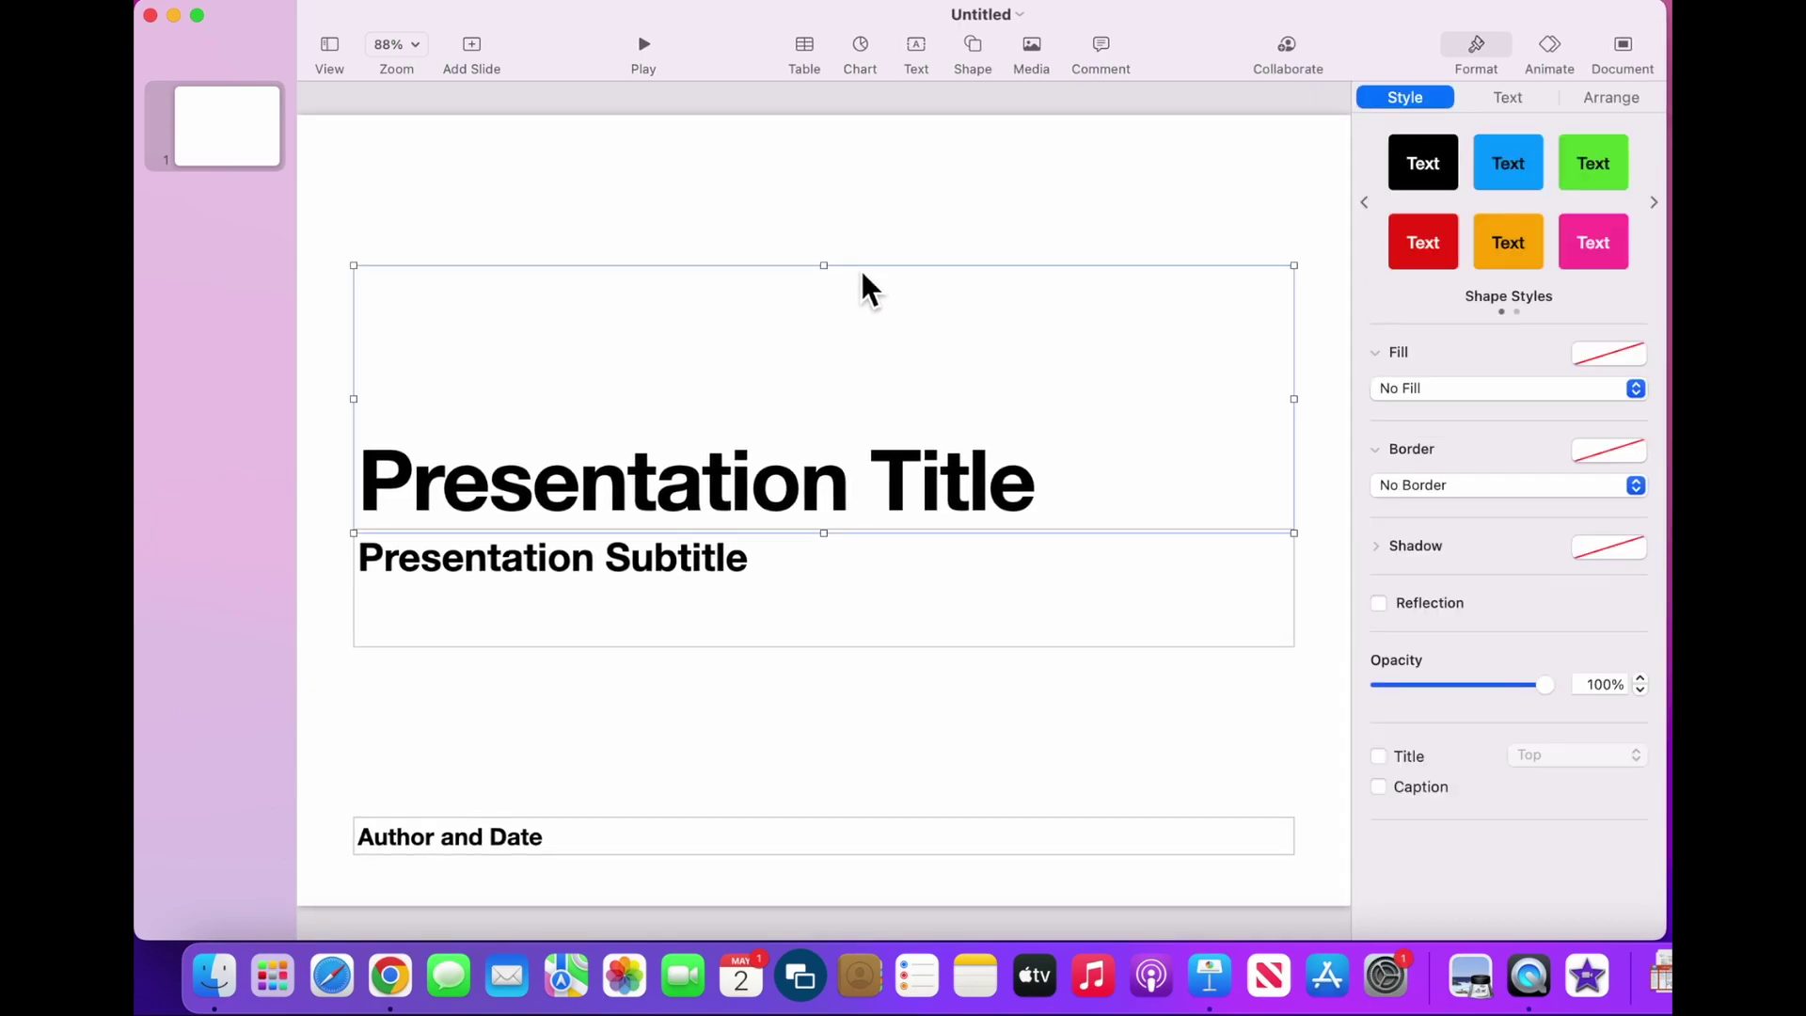
pyautogui.press('Delete')
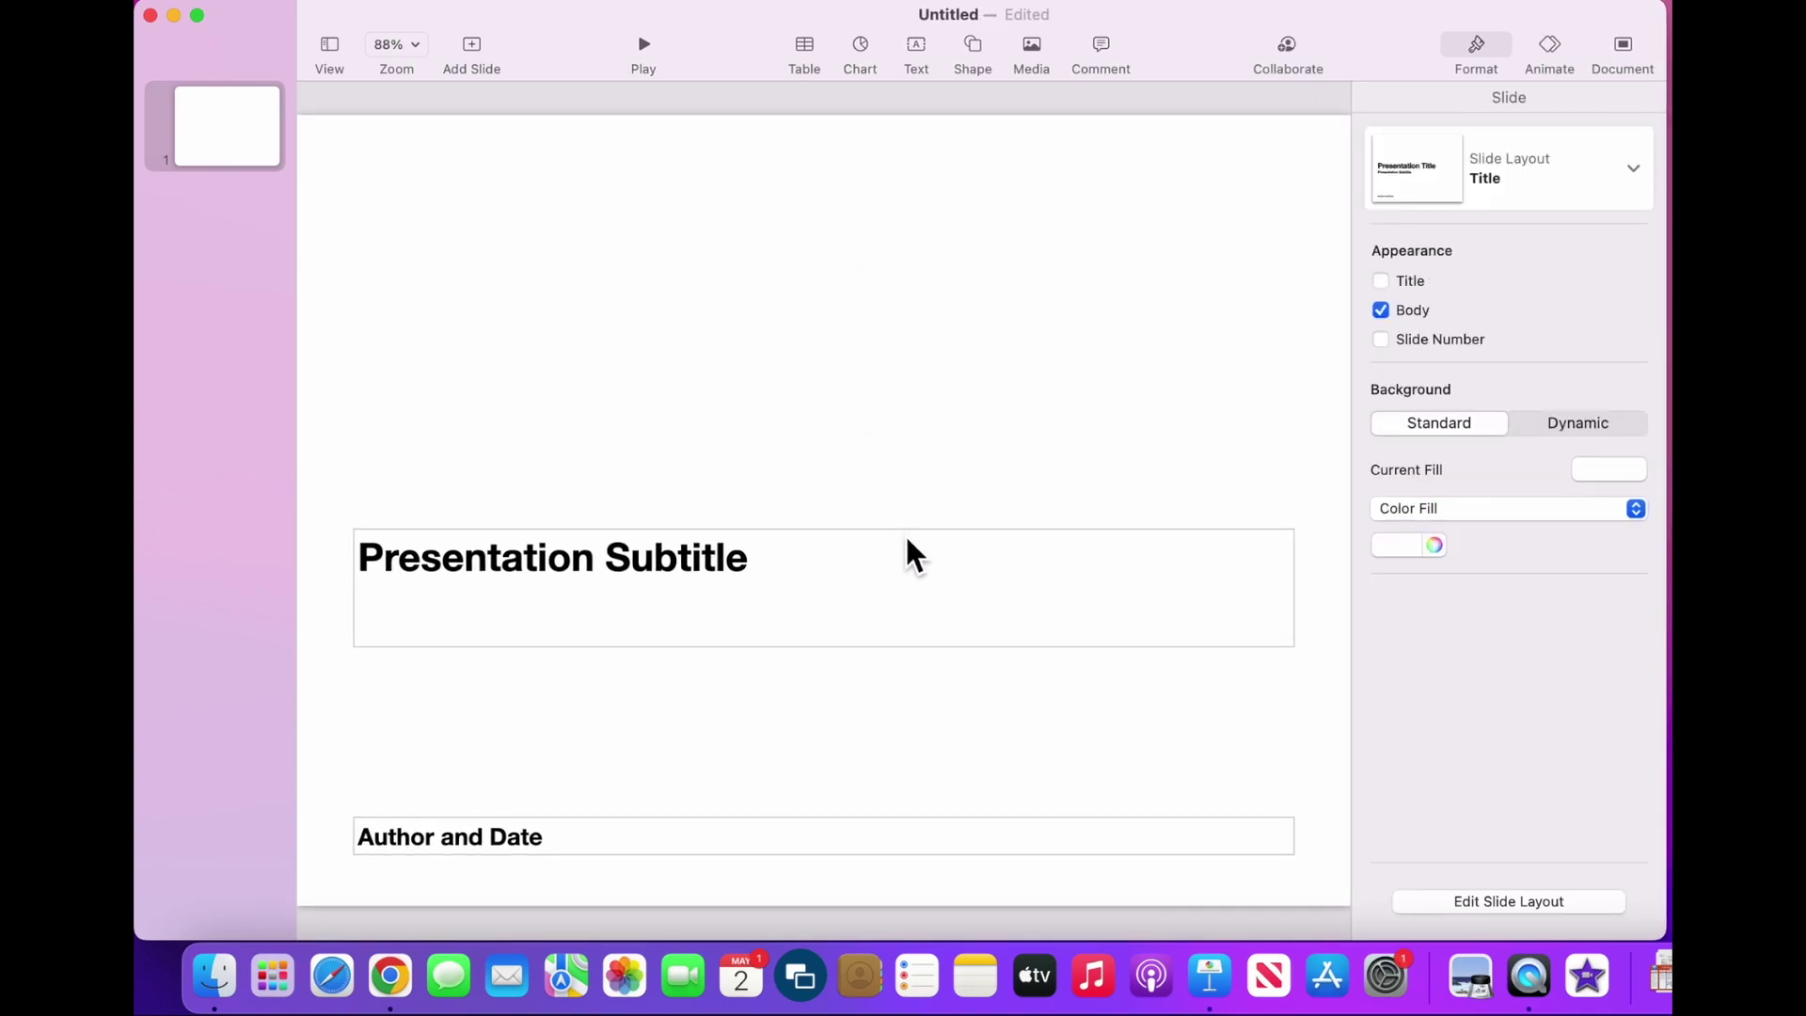
pyautogui.click(908, 563)
pyautogui.press('Delete')
pyautogui.click(966, 828)
pyautogui.press('Delete')
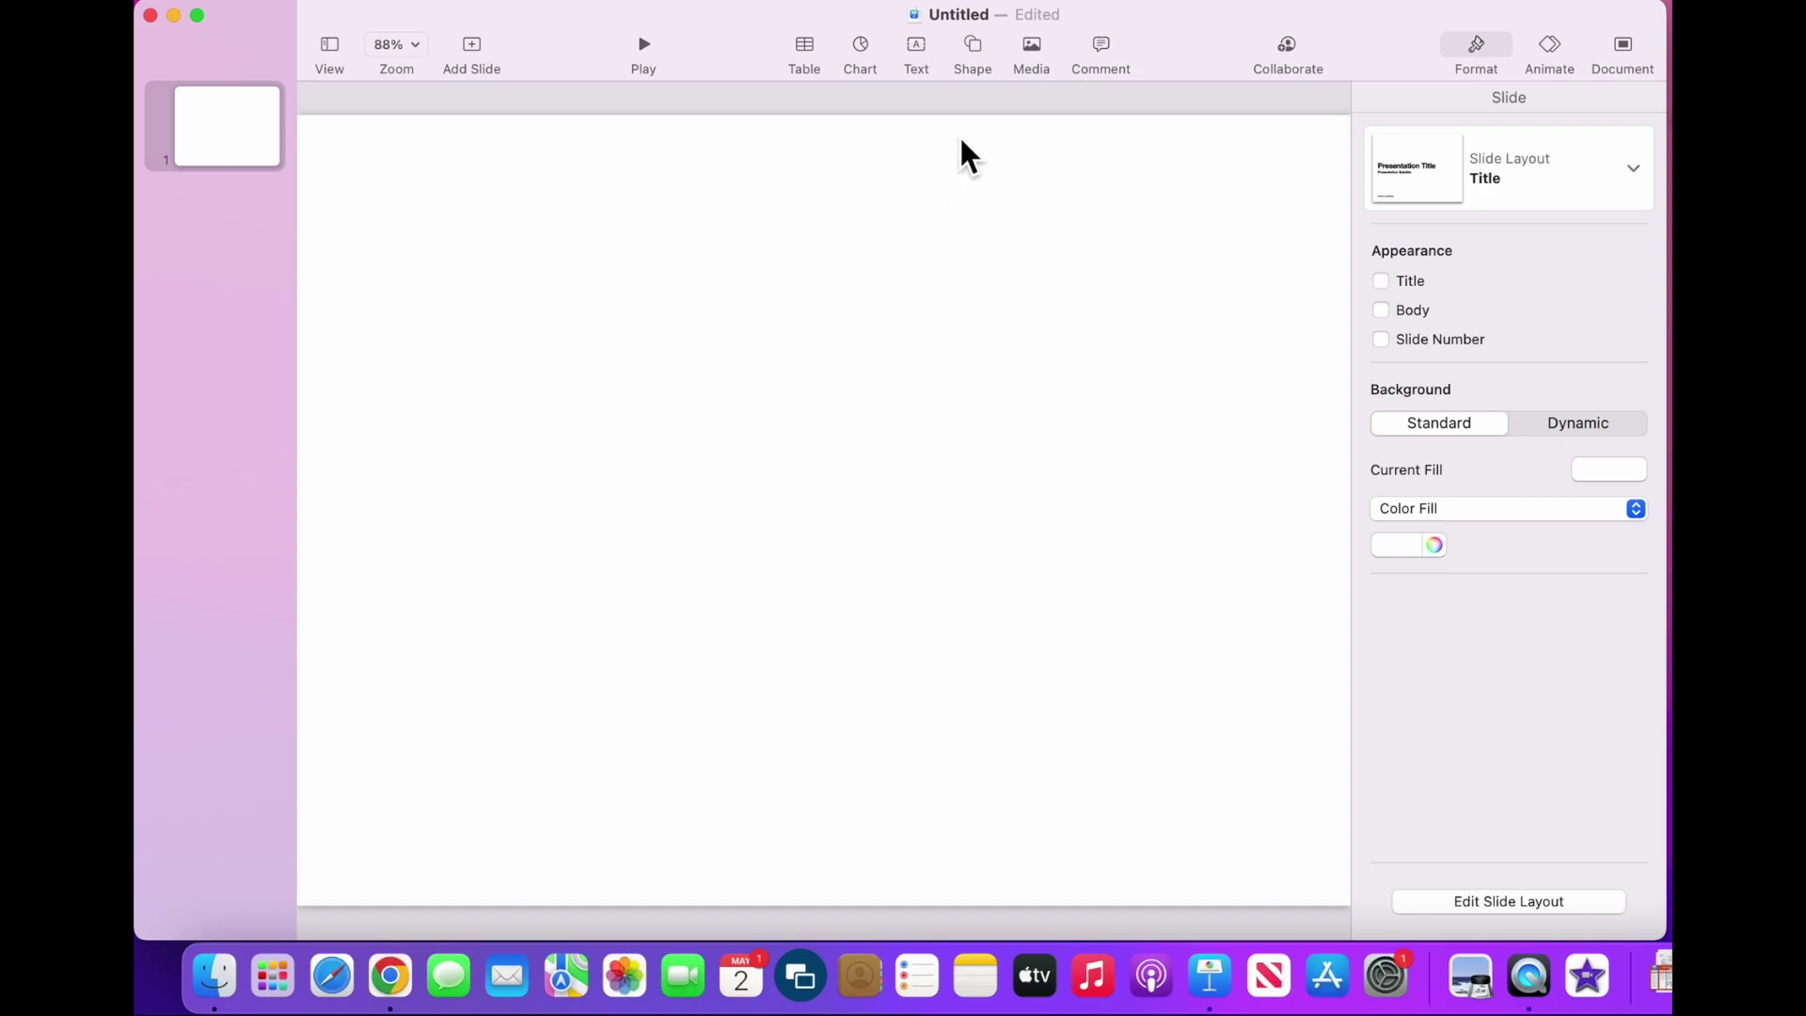
# Insert the black rabbit silhouette from the Animals category of the Shape library
pyautogui.click(974, 46)
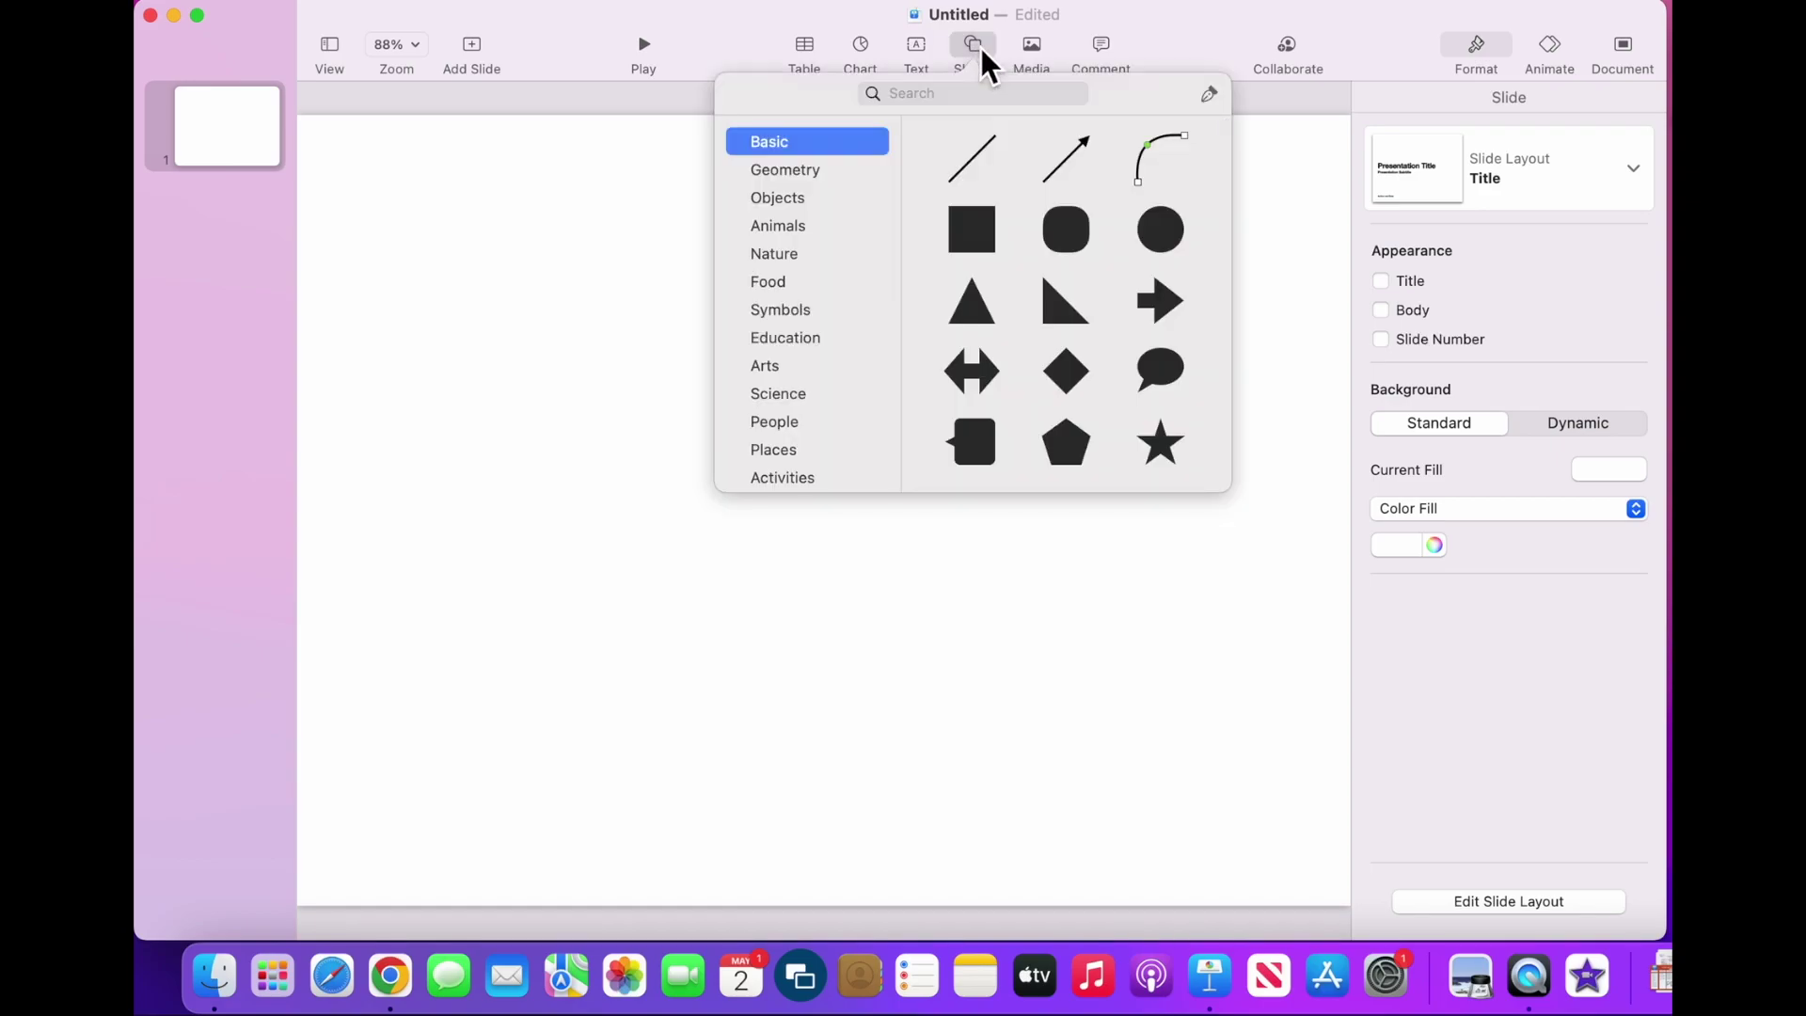
pyautogui.scroll(-15, 991, 291)
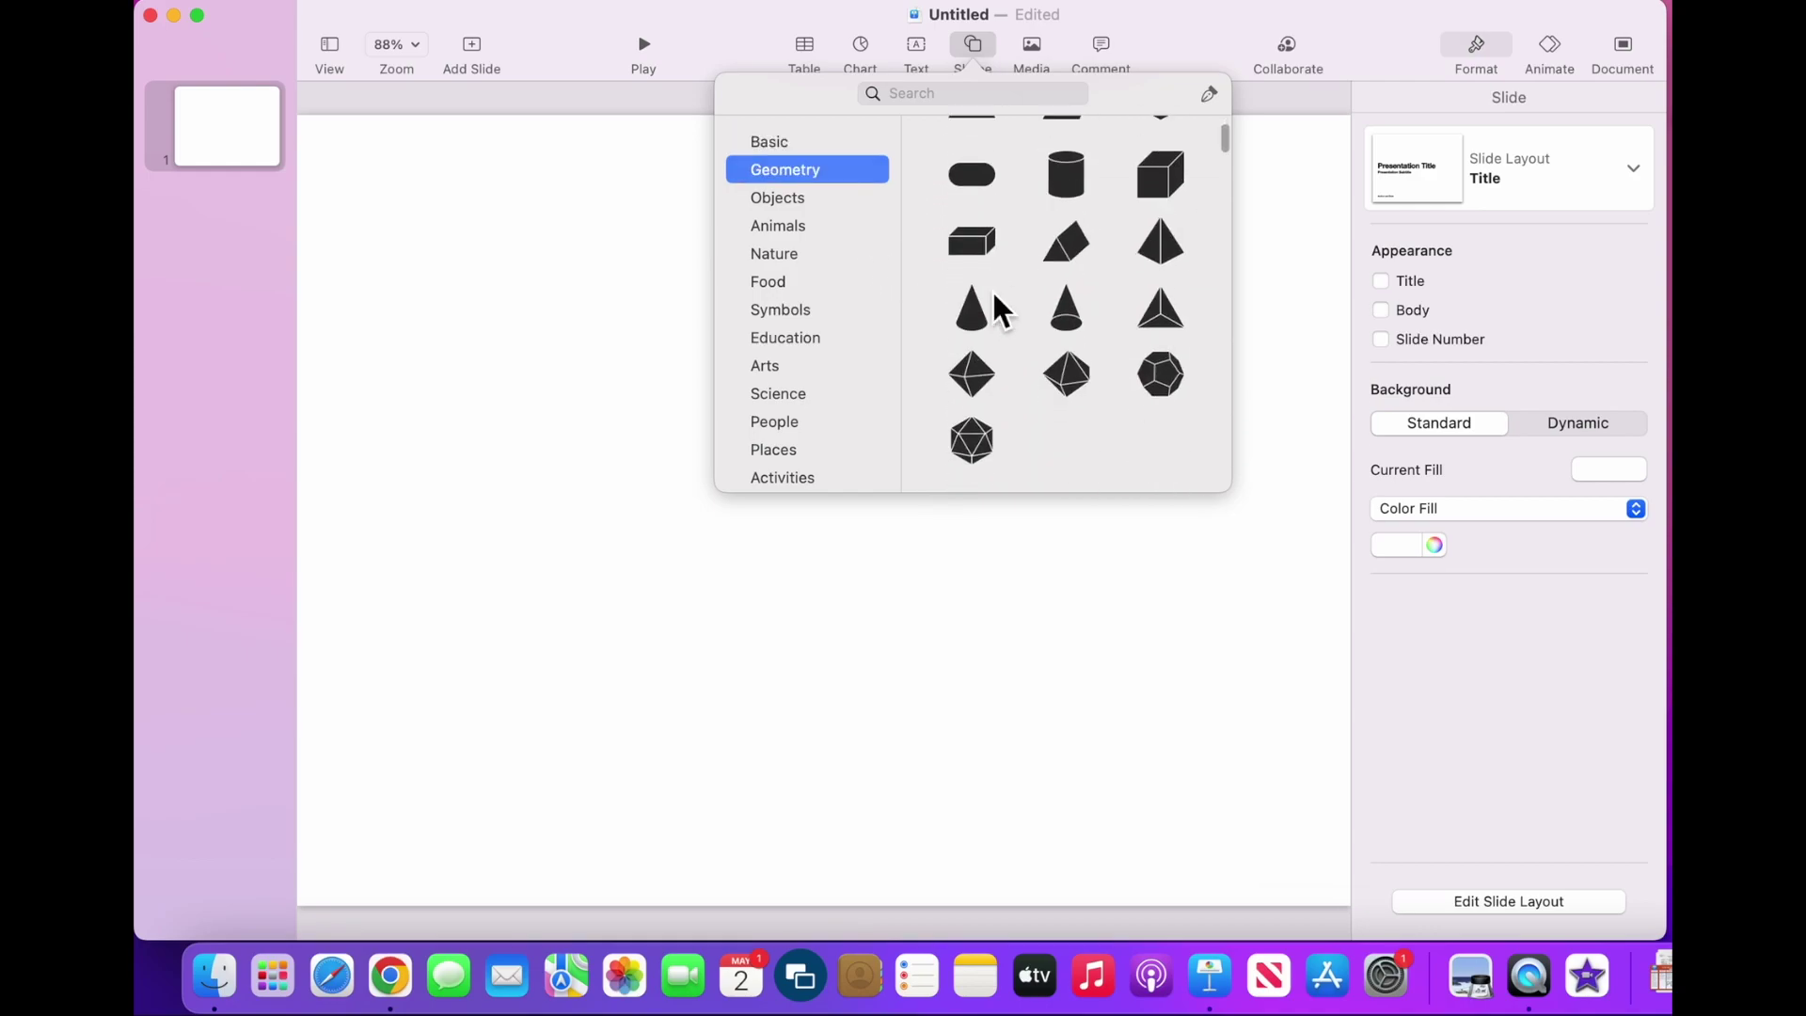
pyautogui.scroll(-3, 991, 290)
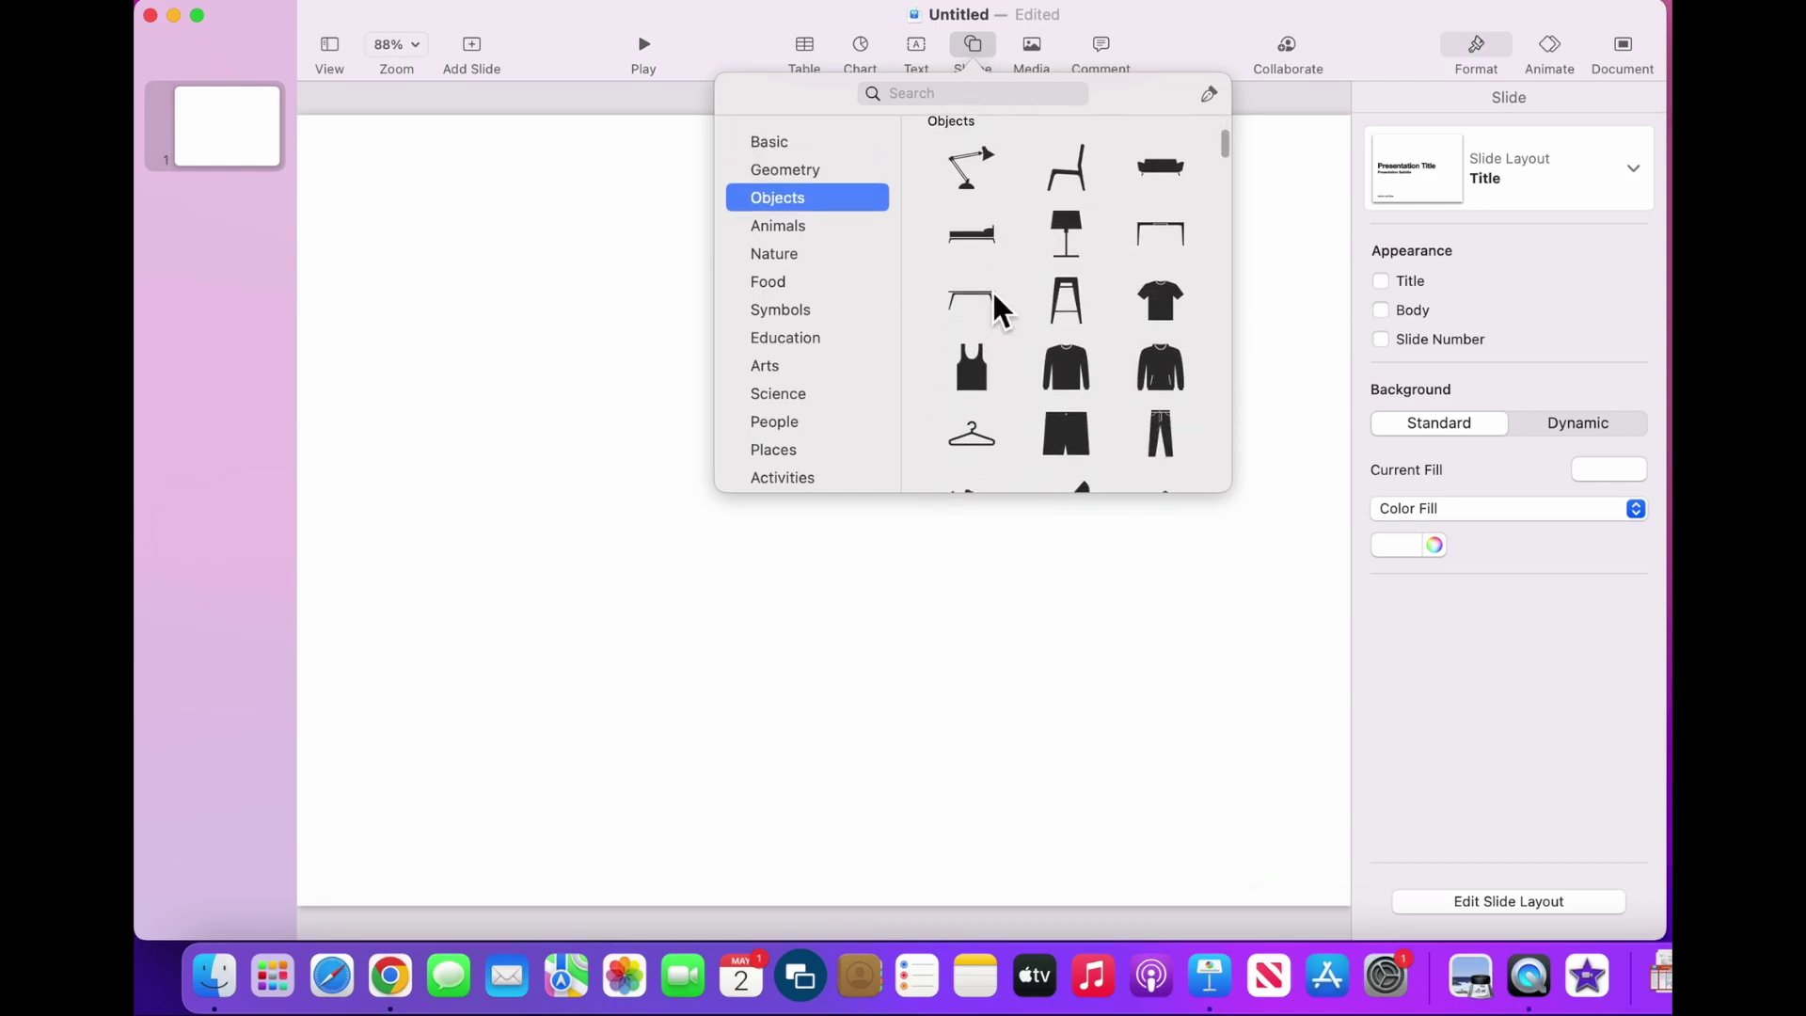
pyautogui.click(780, 229)
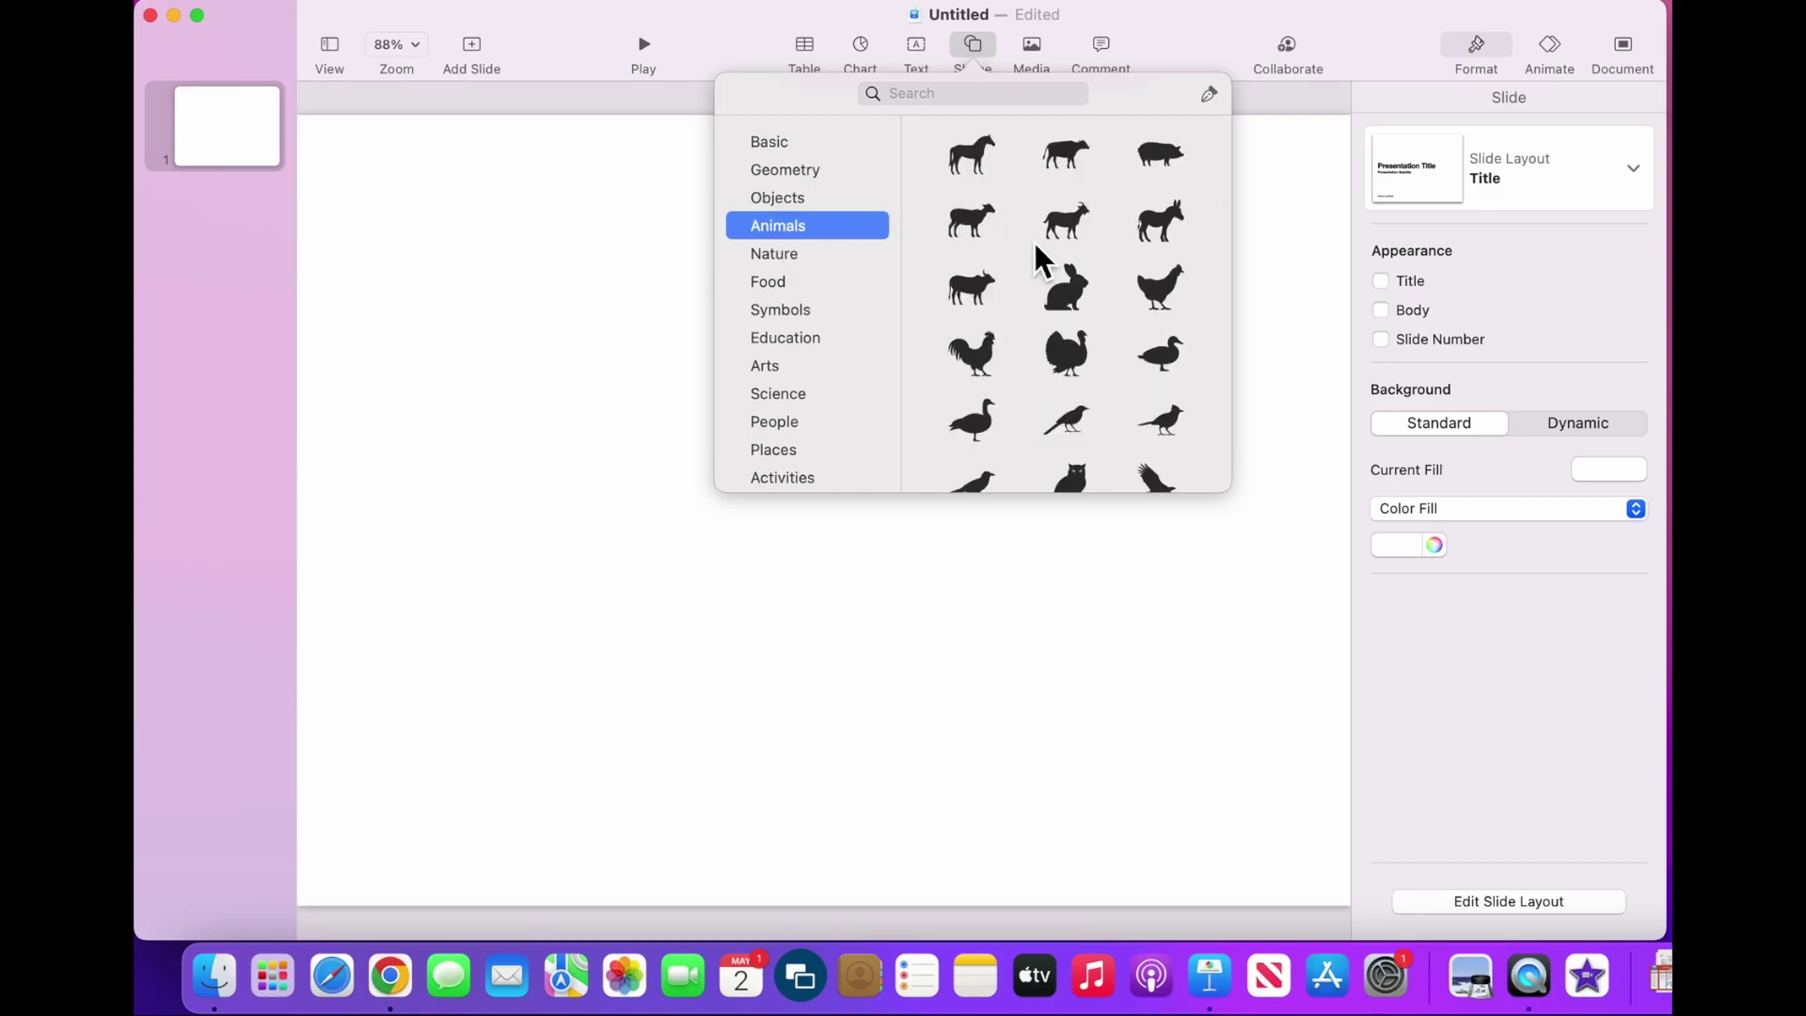
pyautogui.scroll(-5, 1039, 252)
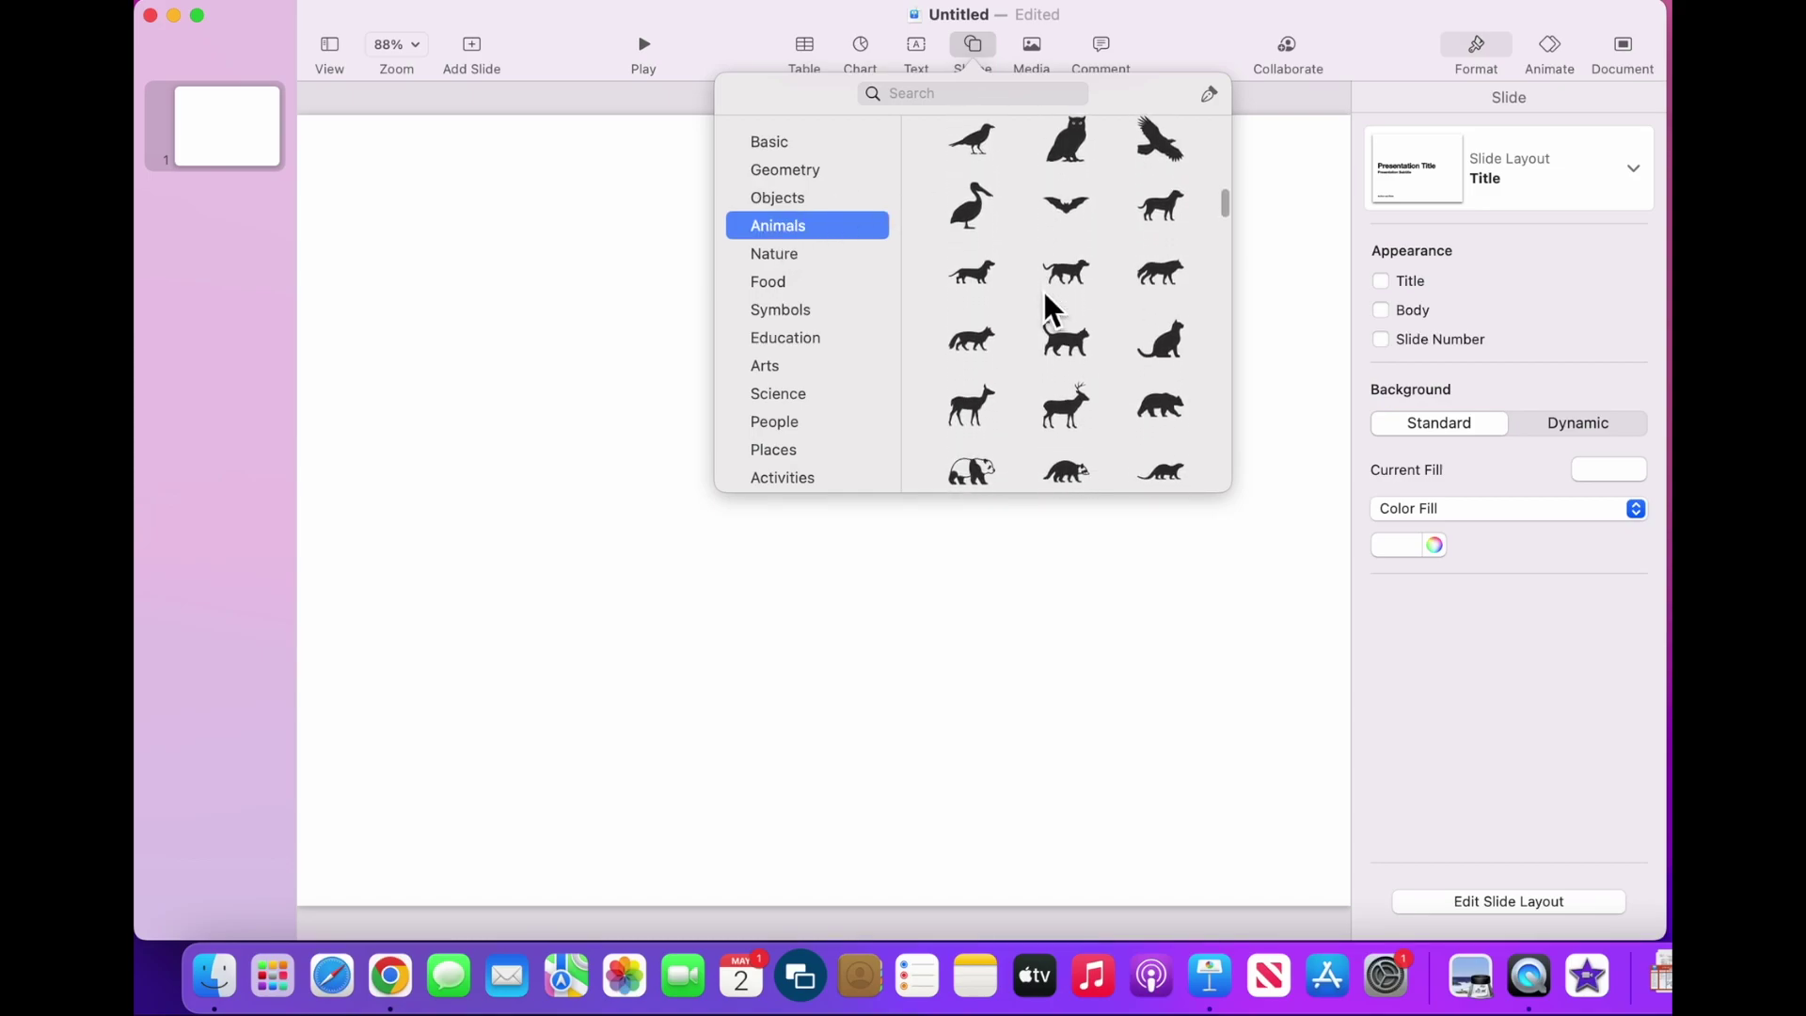
pyautogui.scroll(5, 1044, 291)
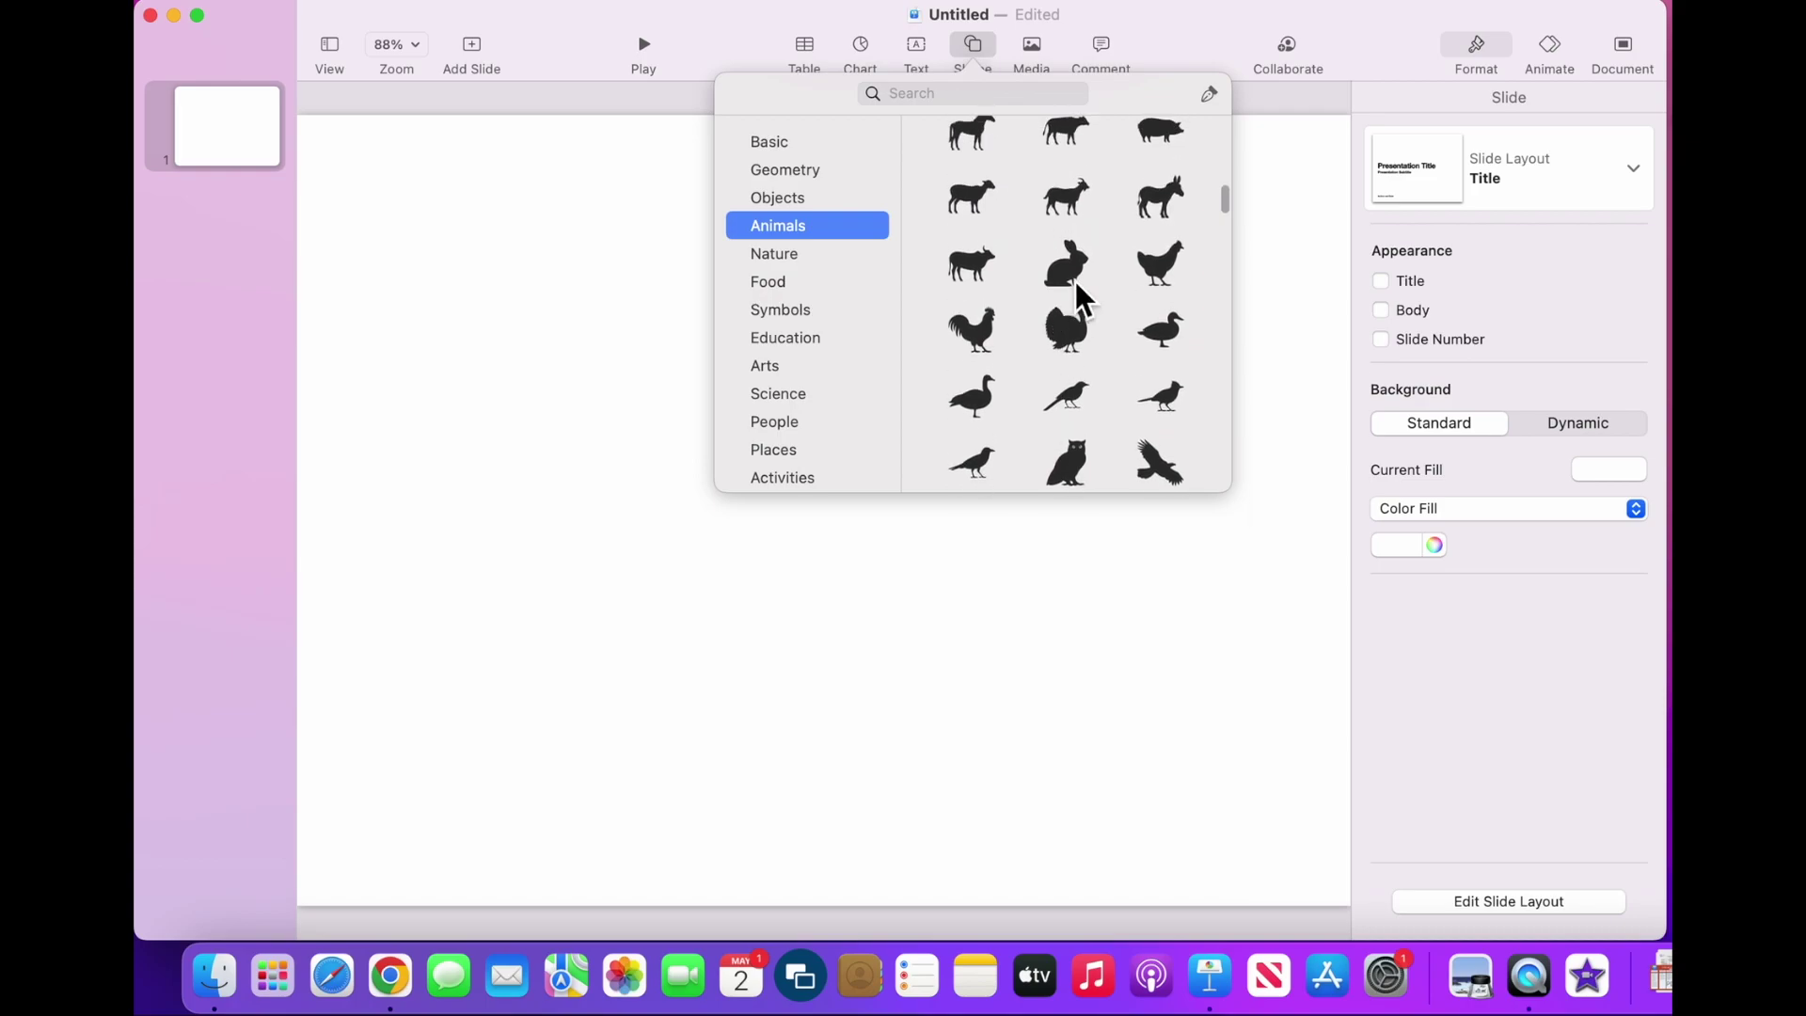
pyautogui.click(1075, 270)
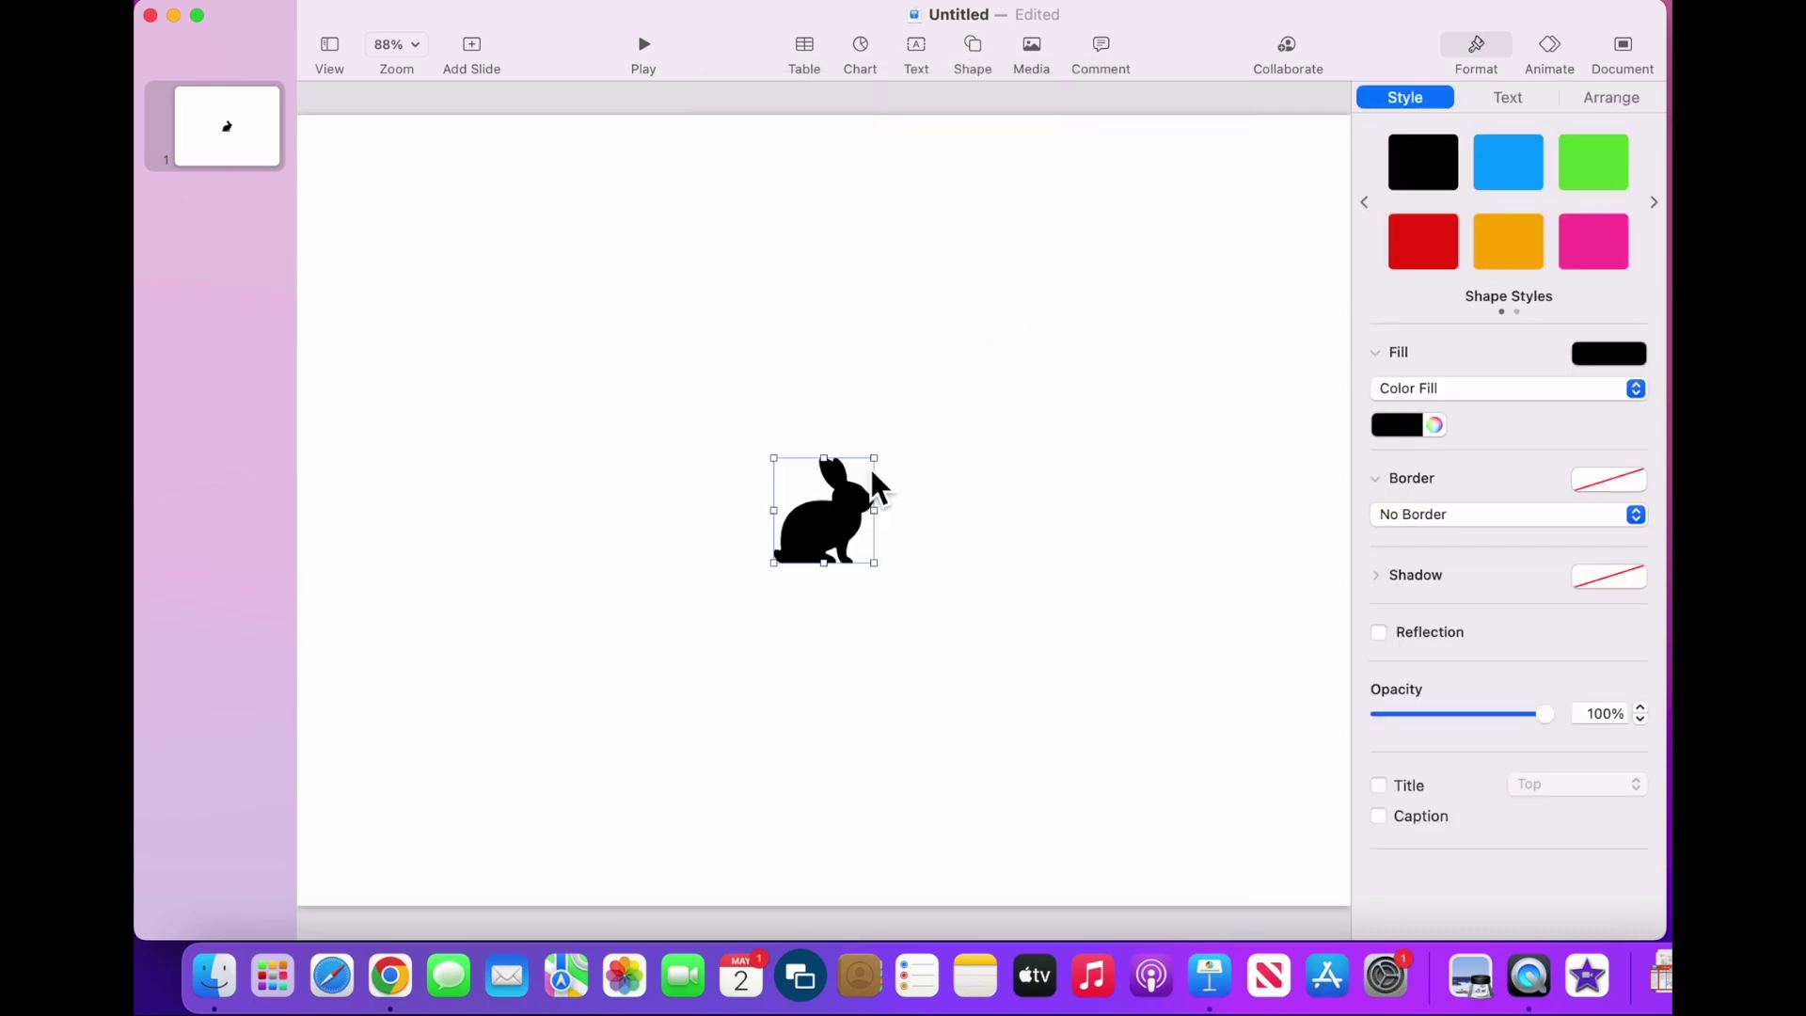
# Enlarge the rabbit by its corner handles and position it in the slide's upper middle
pyautogui.moveTo(874, 458); pyautogui.dragTo(1082, 322)
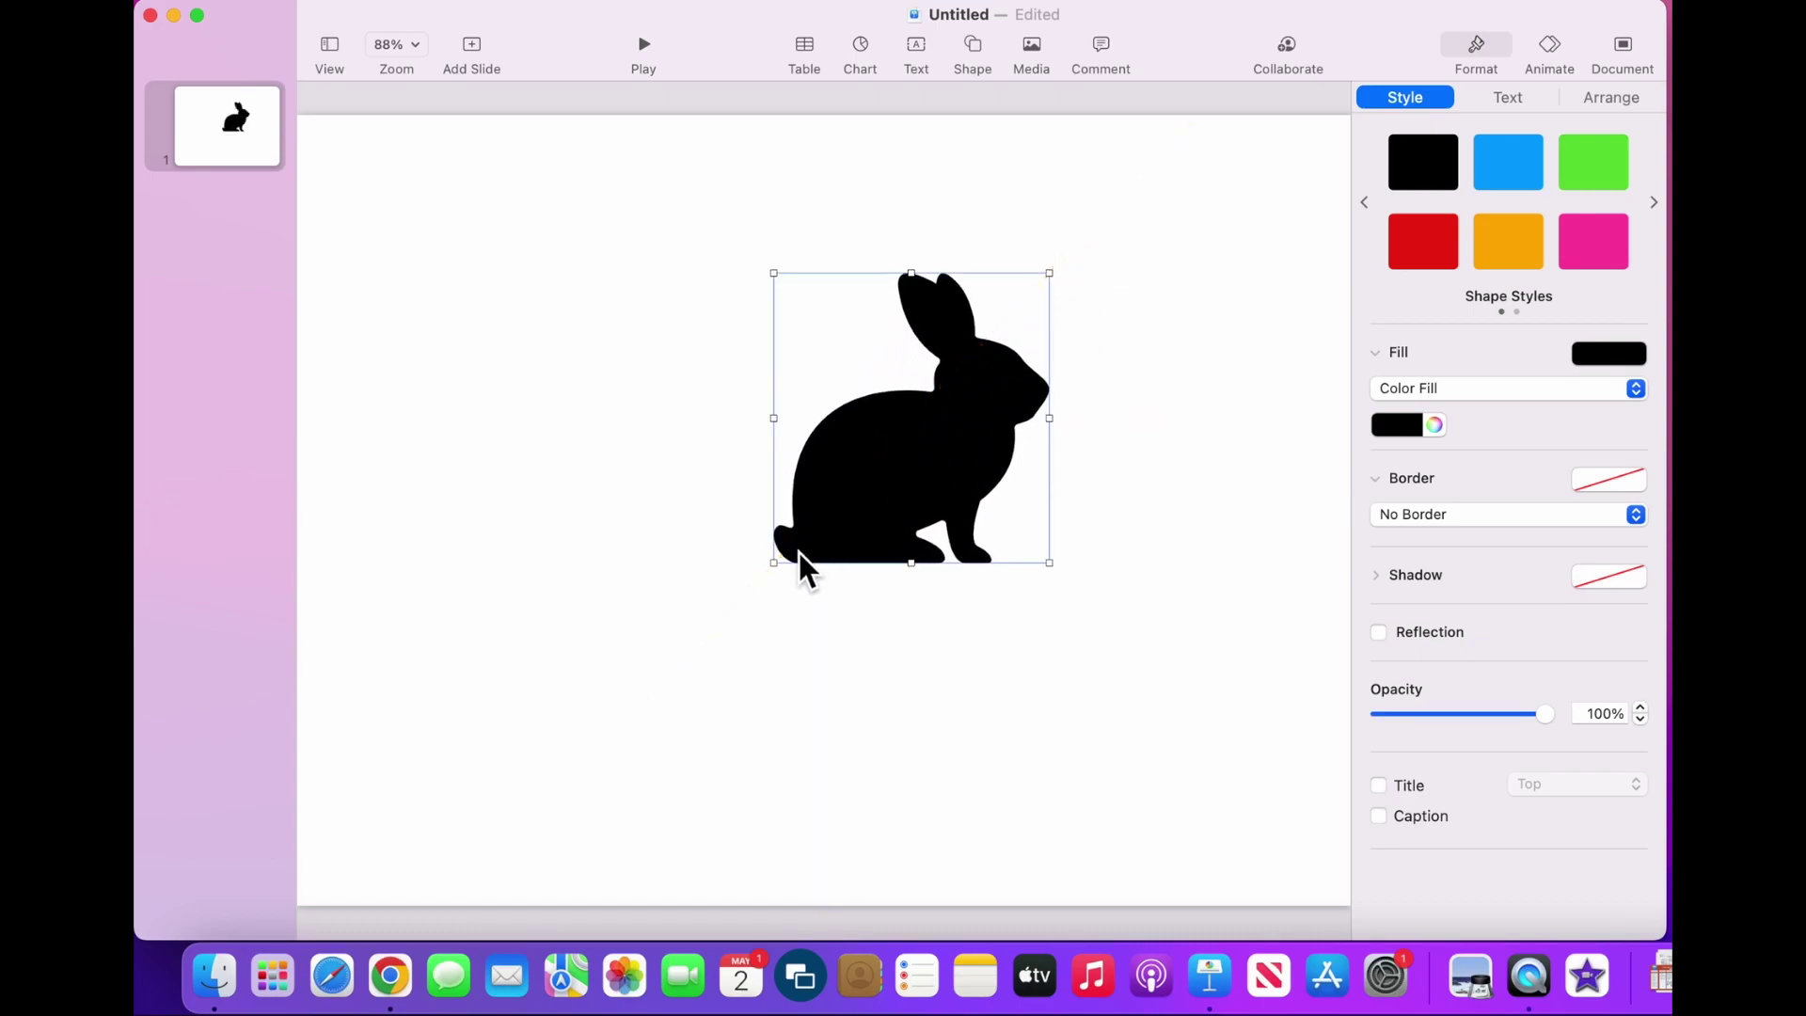
pyautogui.moveTo(777, 568); pyautogui.dragTo(627, 720)
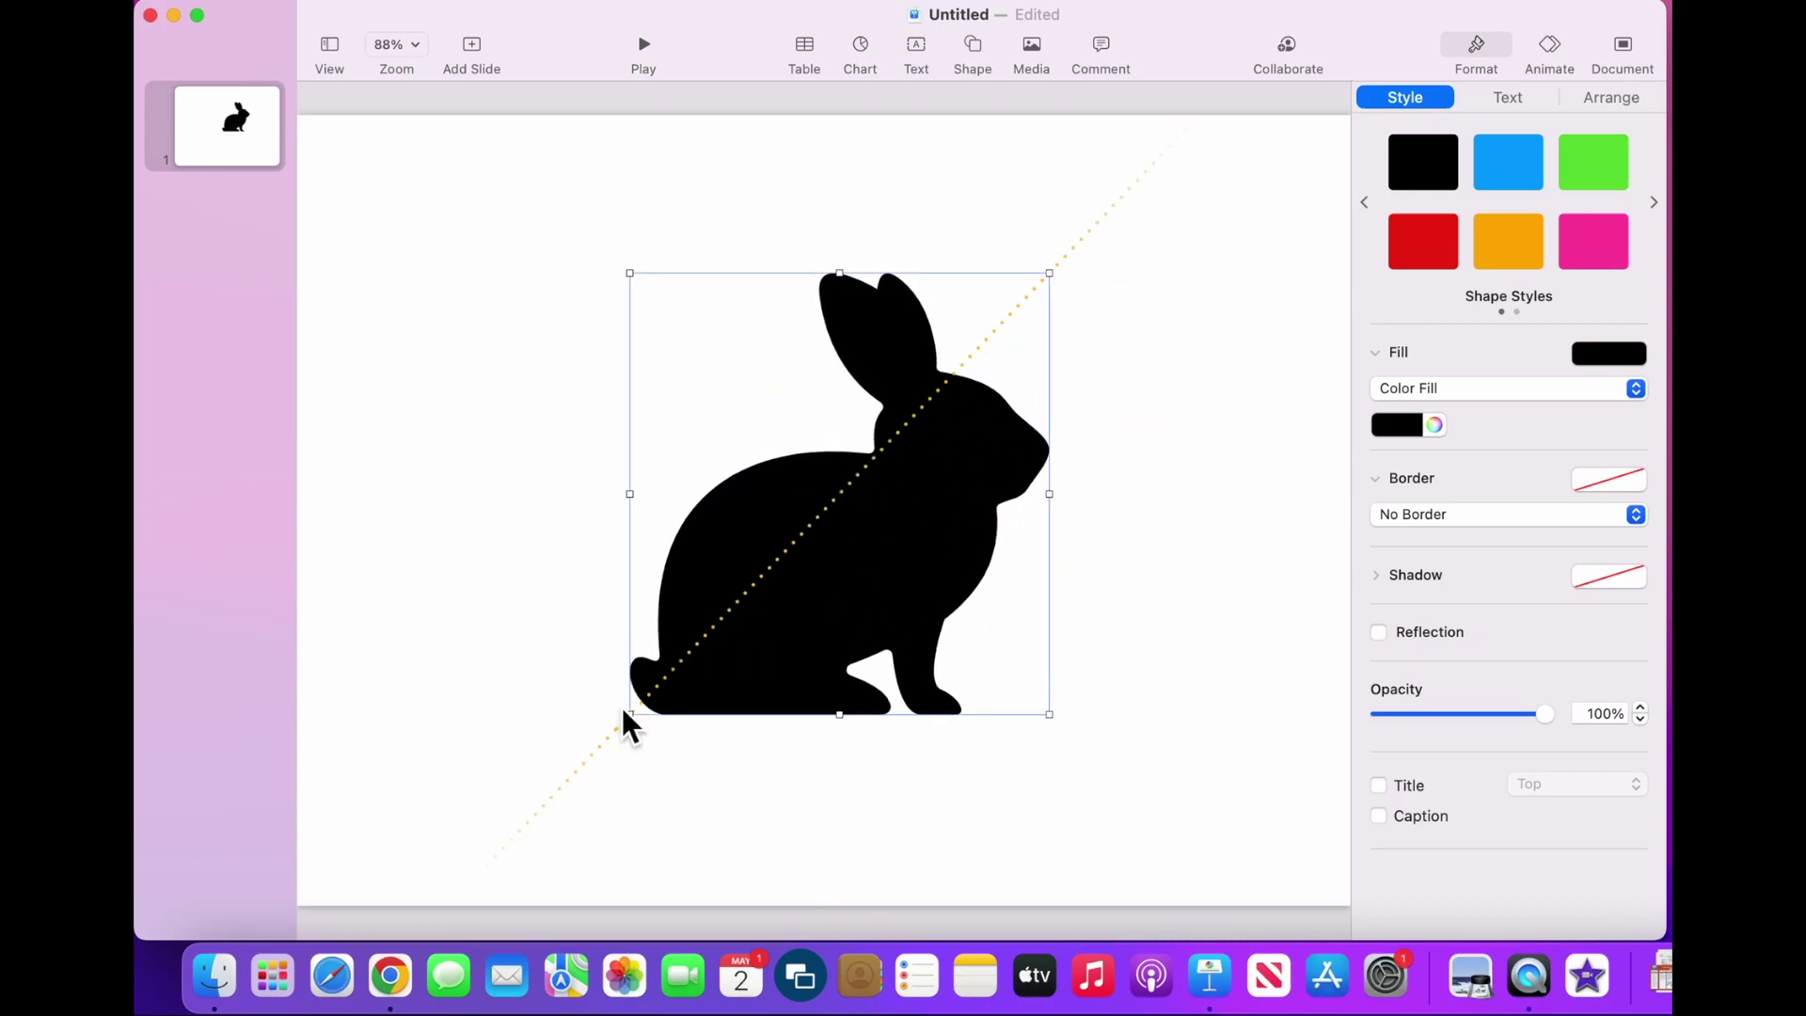
pyautogui.moveTo(992, 419); pyautogui.dragTo(995, 351)
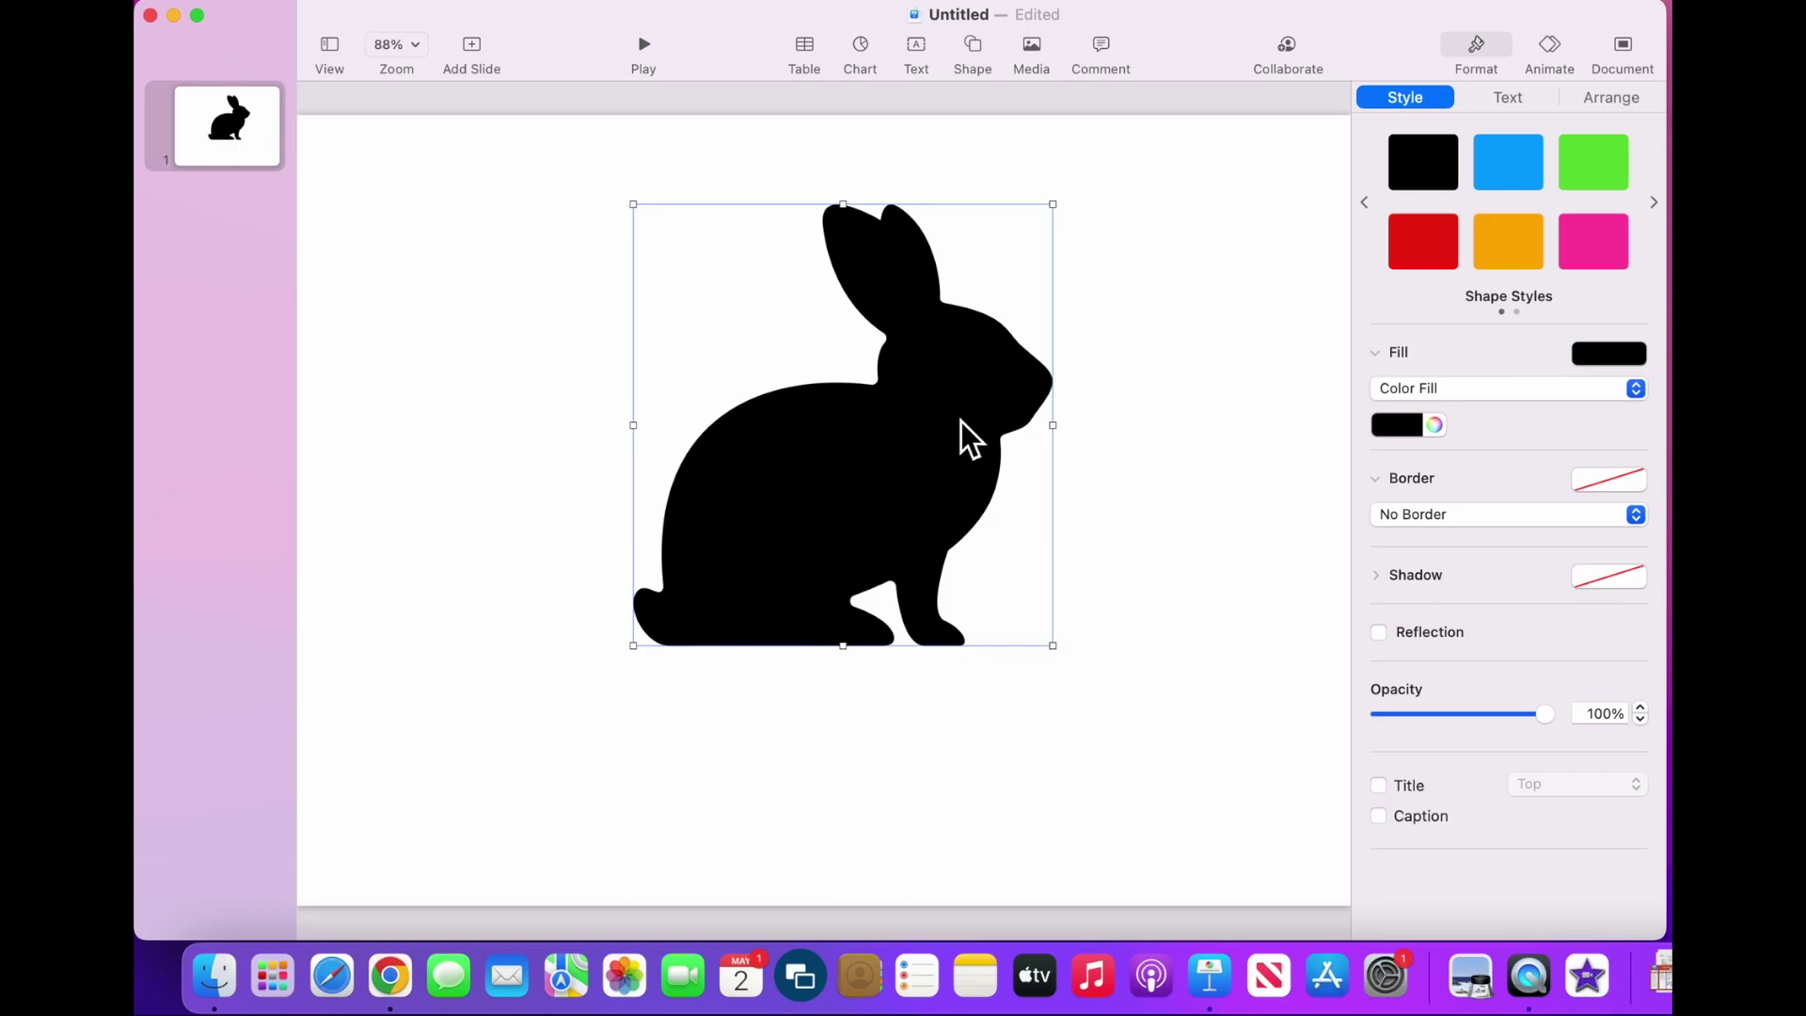
pyautogui.moveTo(1064, 216); pyautogui.dragTo(1100, 150)
pyautogui.moveTo(1007, 324); pyautogui.dragTo(986, 381)
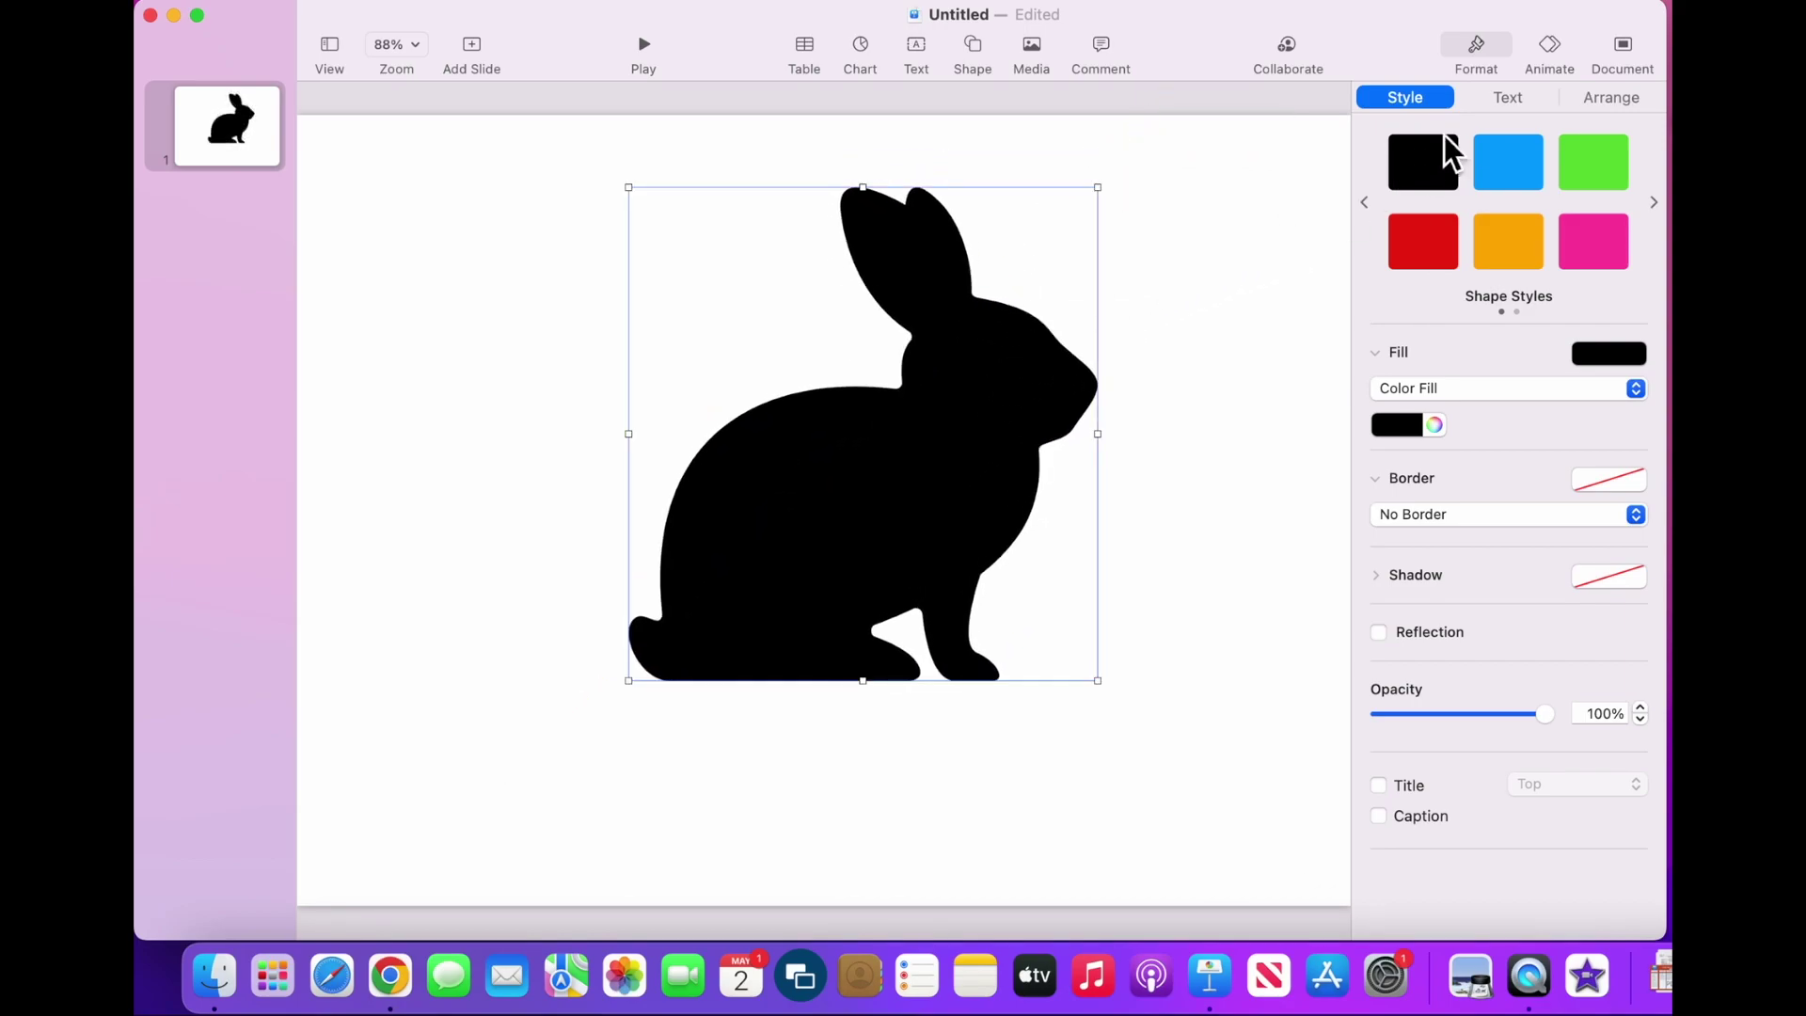
pyautogui.click(1482, 49)
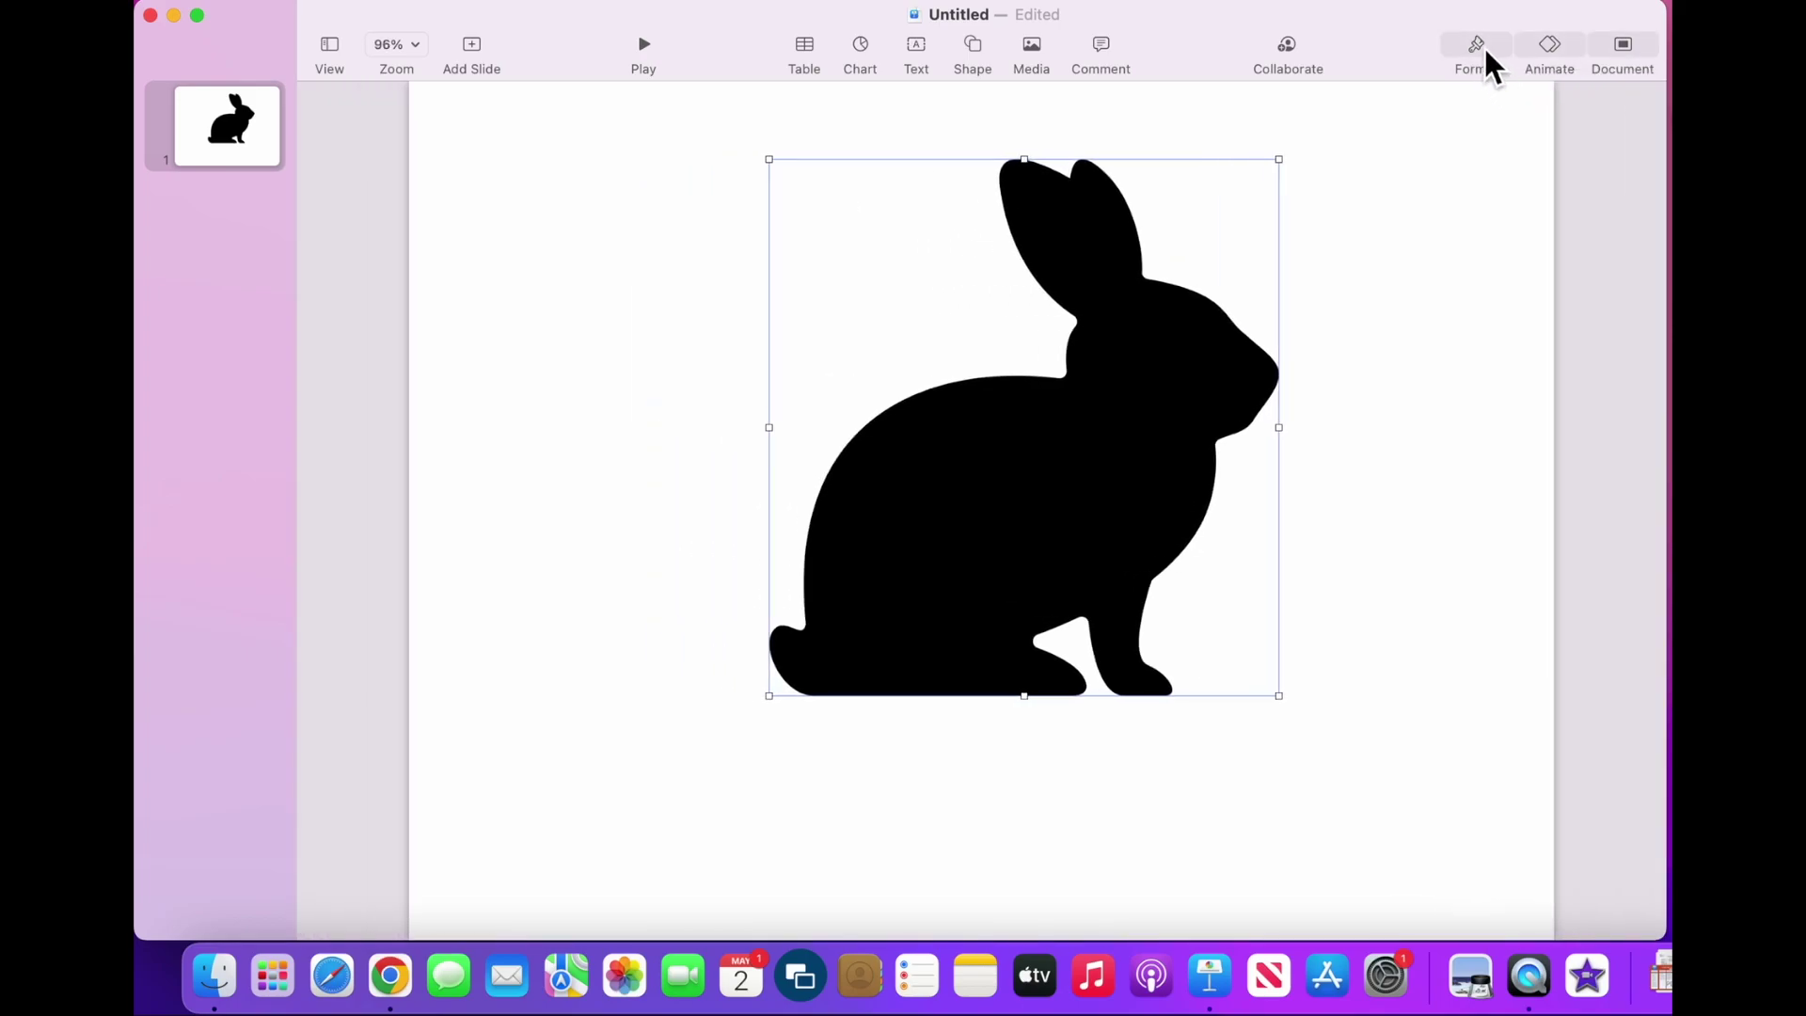
pyautogui.click(1485, 51)
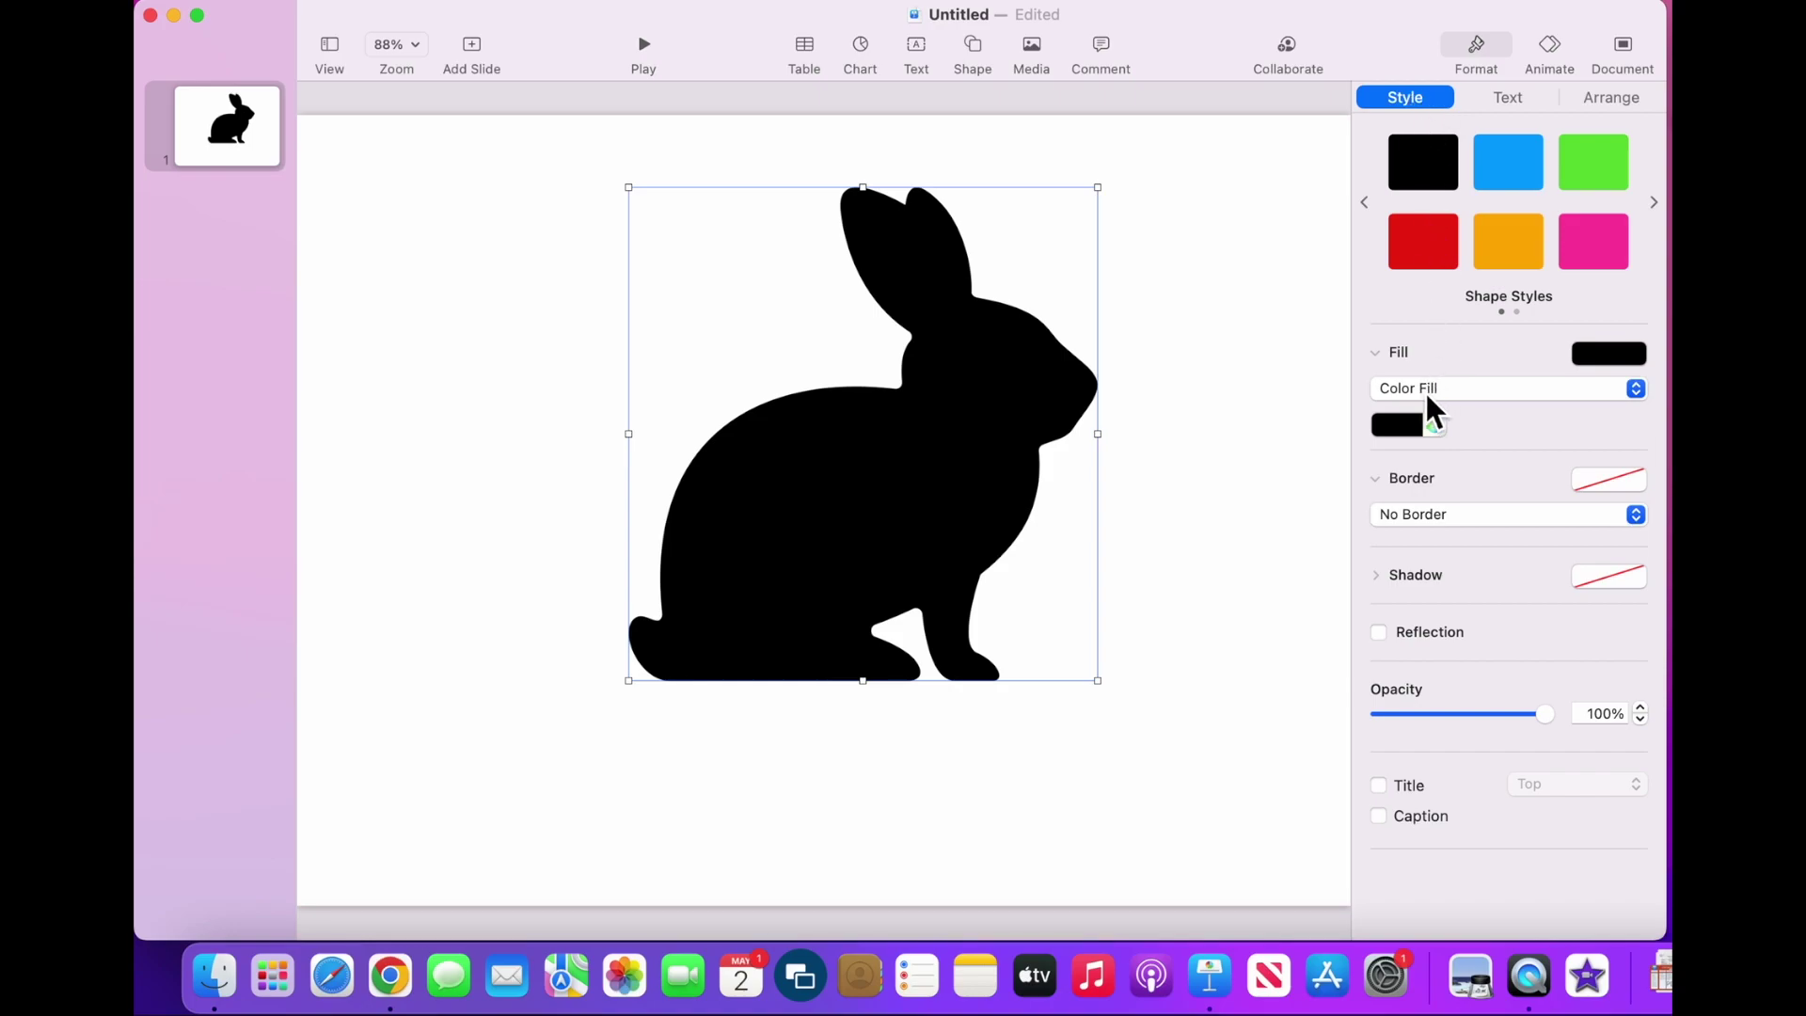
# Fill the rabbit with Tin grey from the colour picker pencils
pyautogui.click(1414, 427)
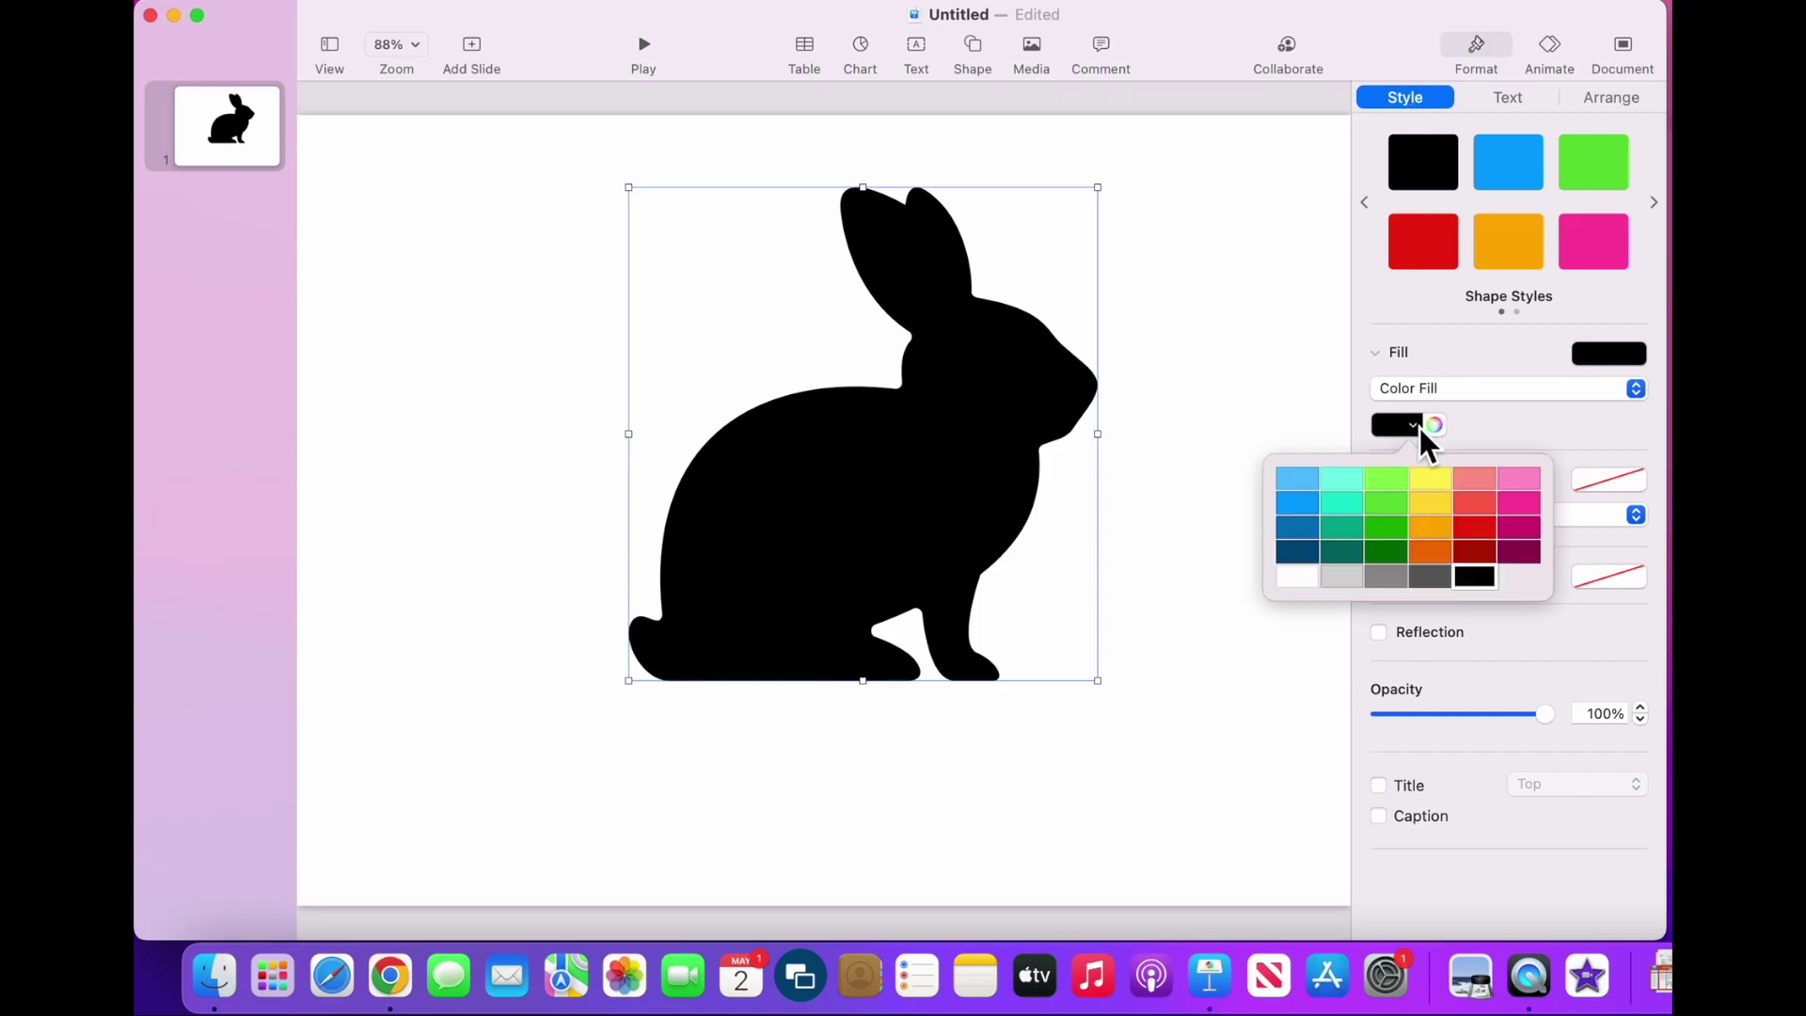
pyautogui.click(1422, 426)
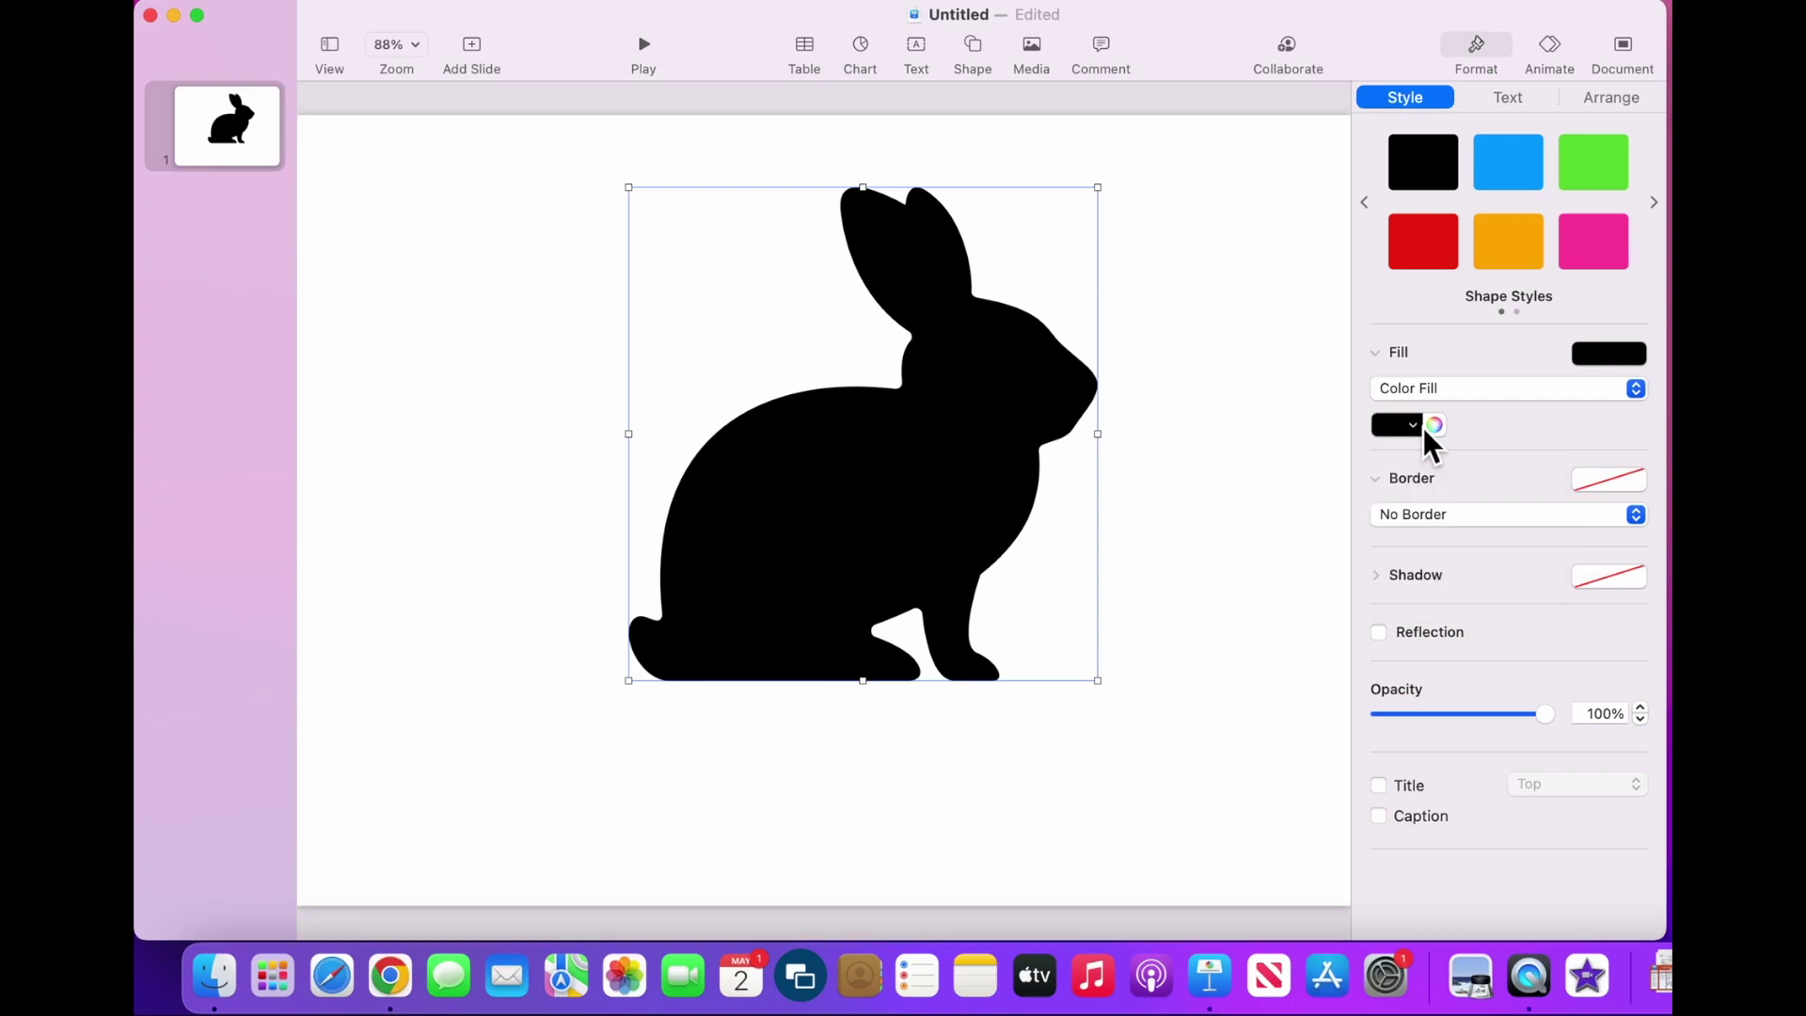
pyautogui.click(1436, 424)
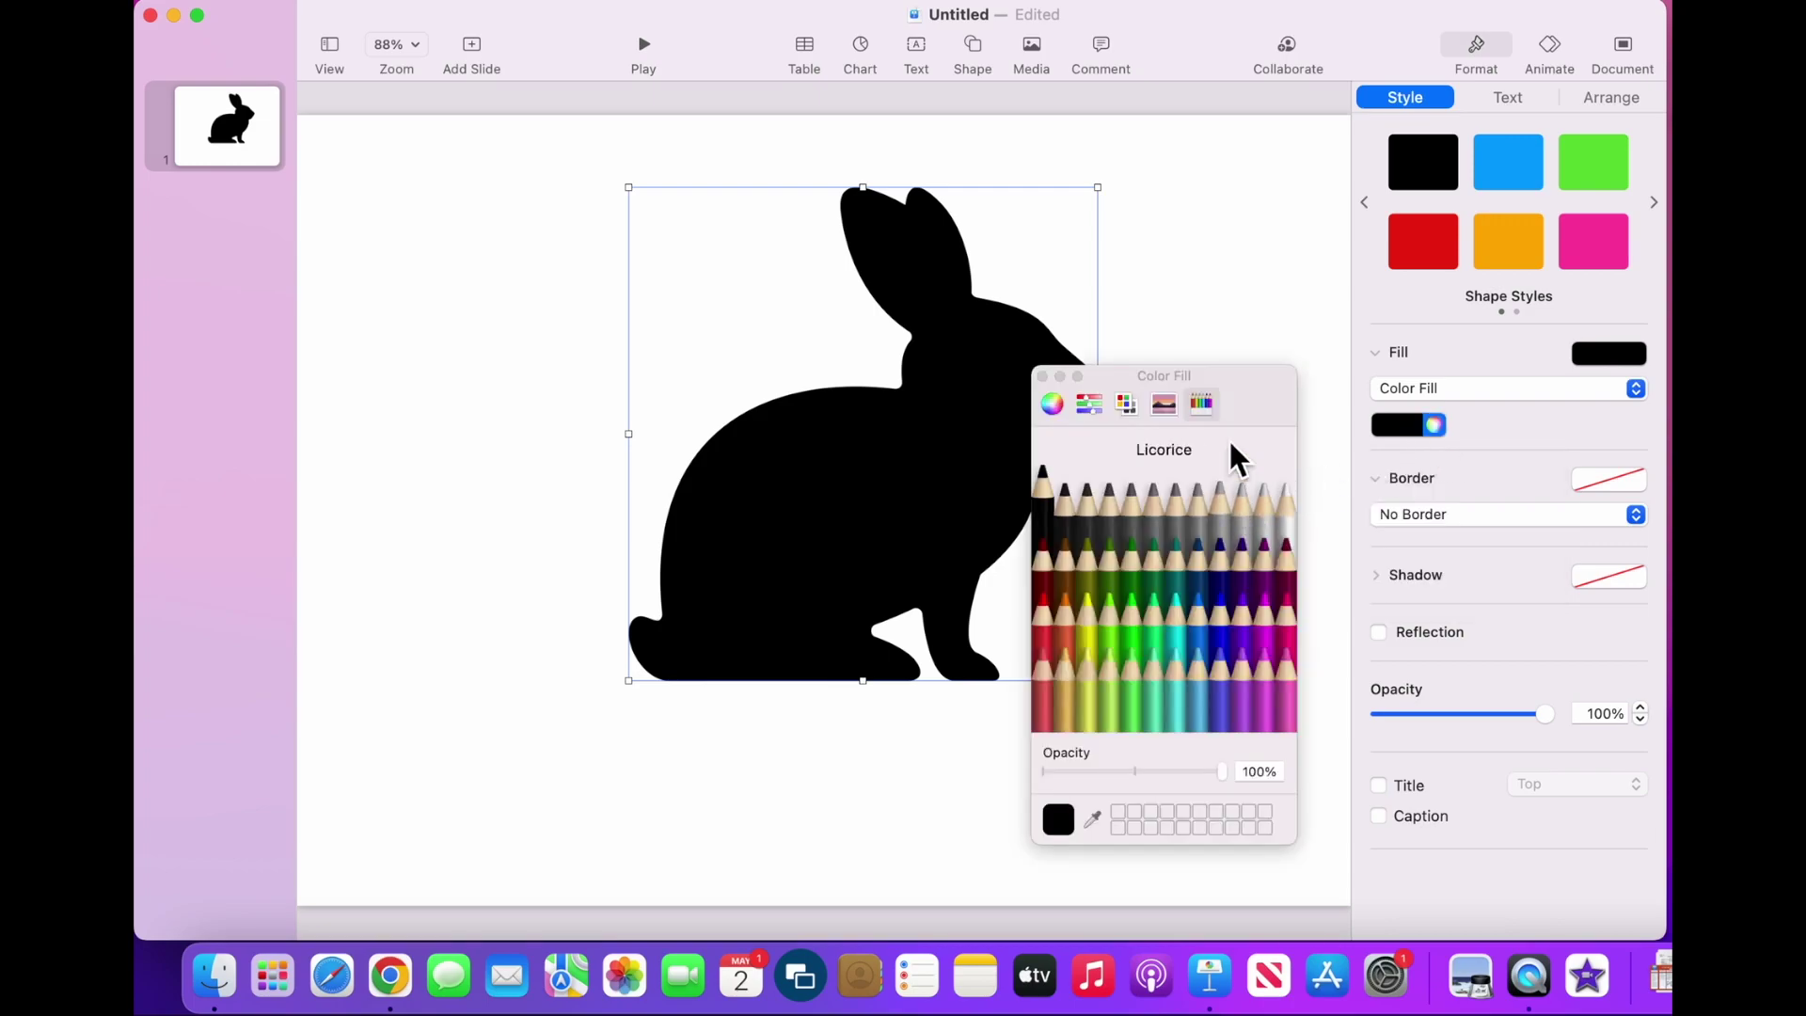
pyautogui.moveTo(1238, 380); pyautogui.dragTo(1342, 374)
pyautogui.click(1285, 506)
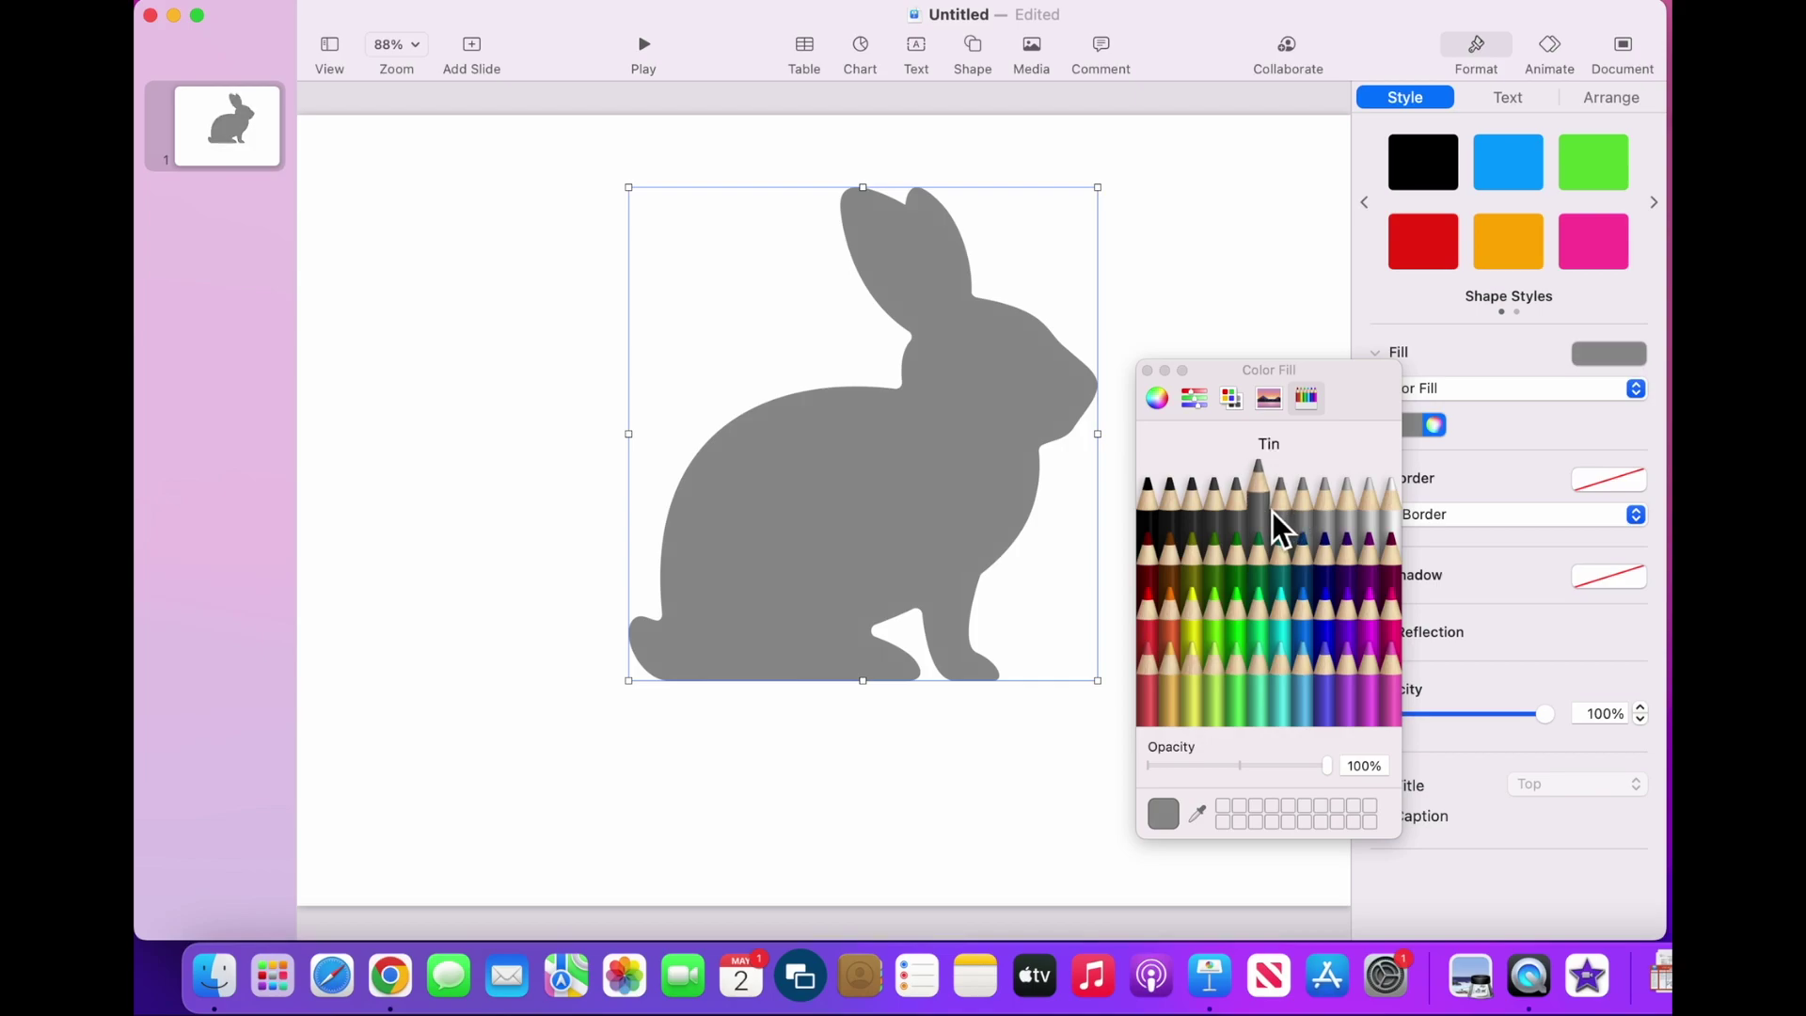
pyautogui.click(1148, 371)
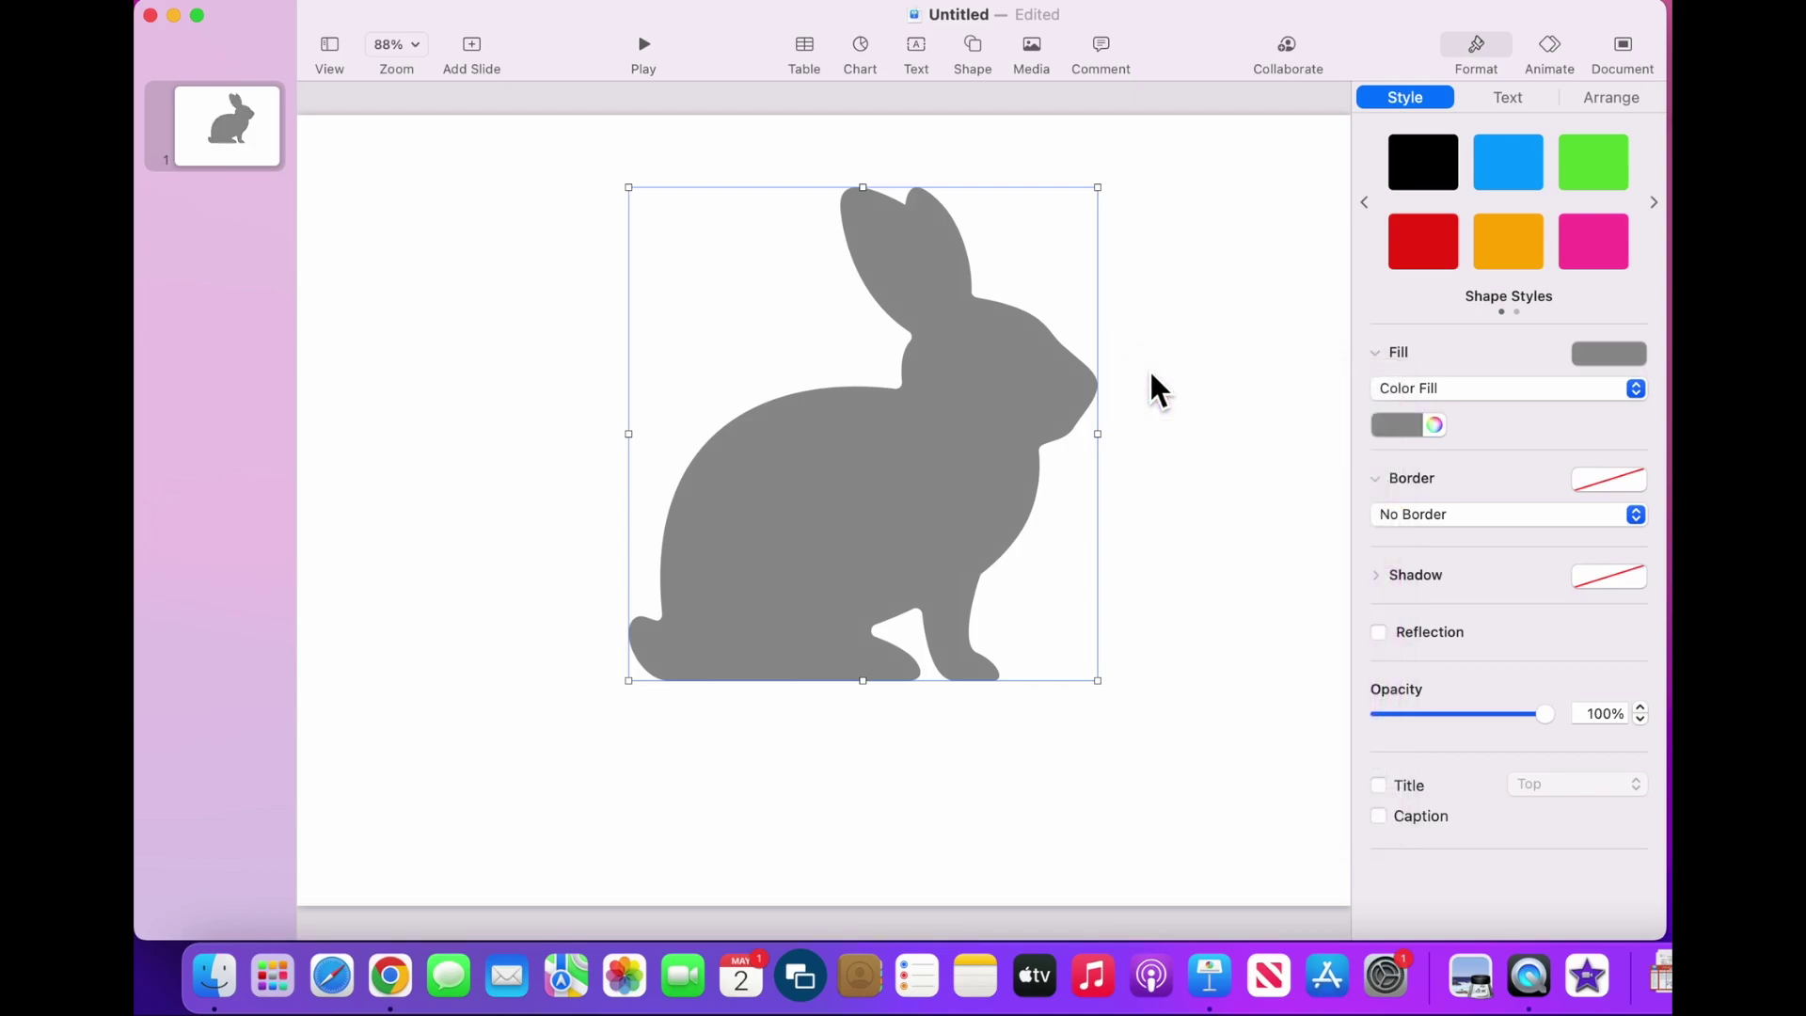
pyautogui.click(1151, 374)
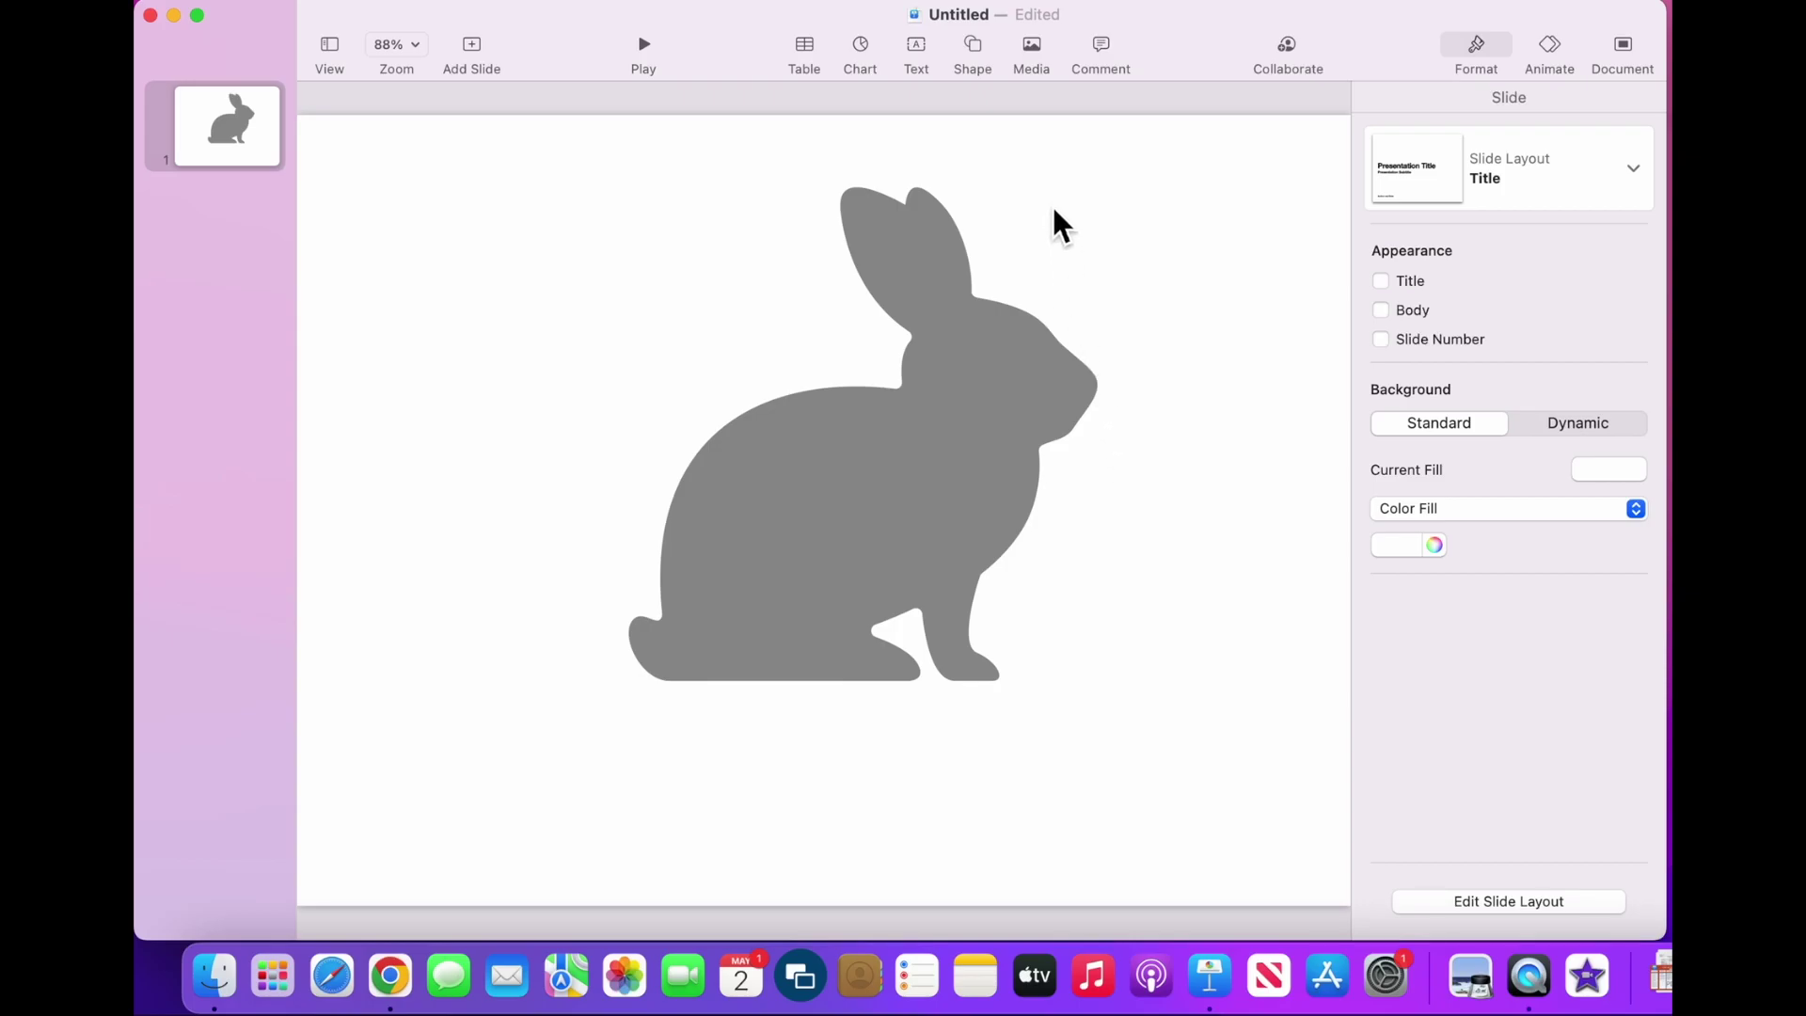
# Insert the Grass shape found by searching 'grass', enlarged beside the rabbit's lower left
pyautogui.click(978, 42)
pyautogui.click(972, 94)
pyautogui.write('grass')
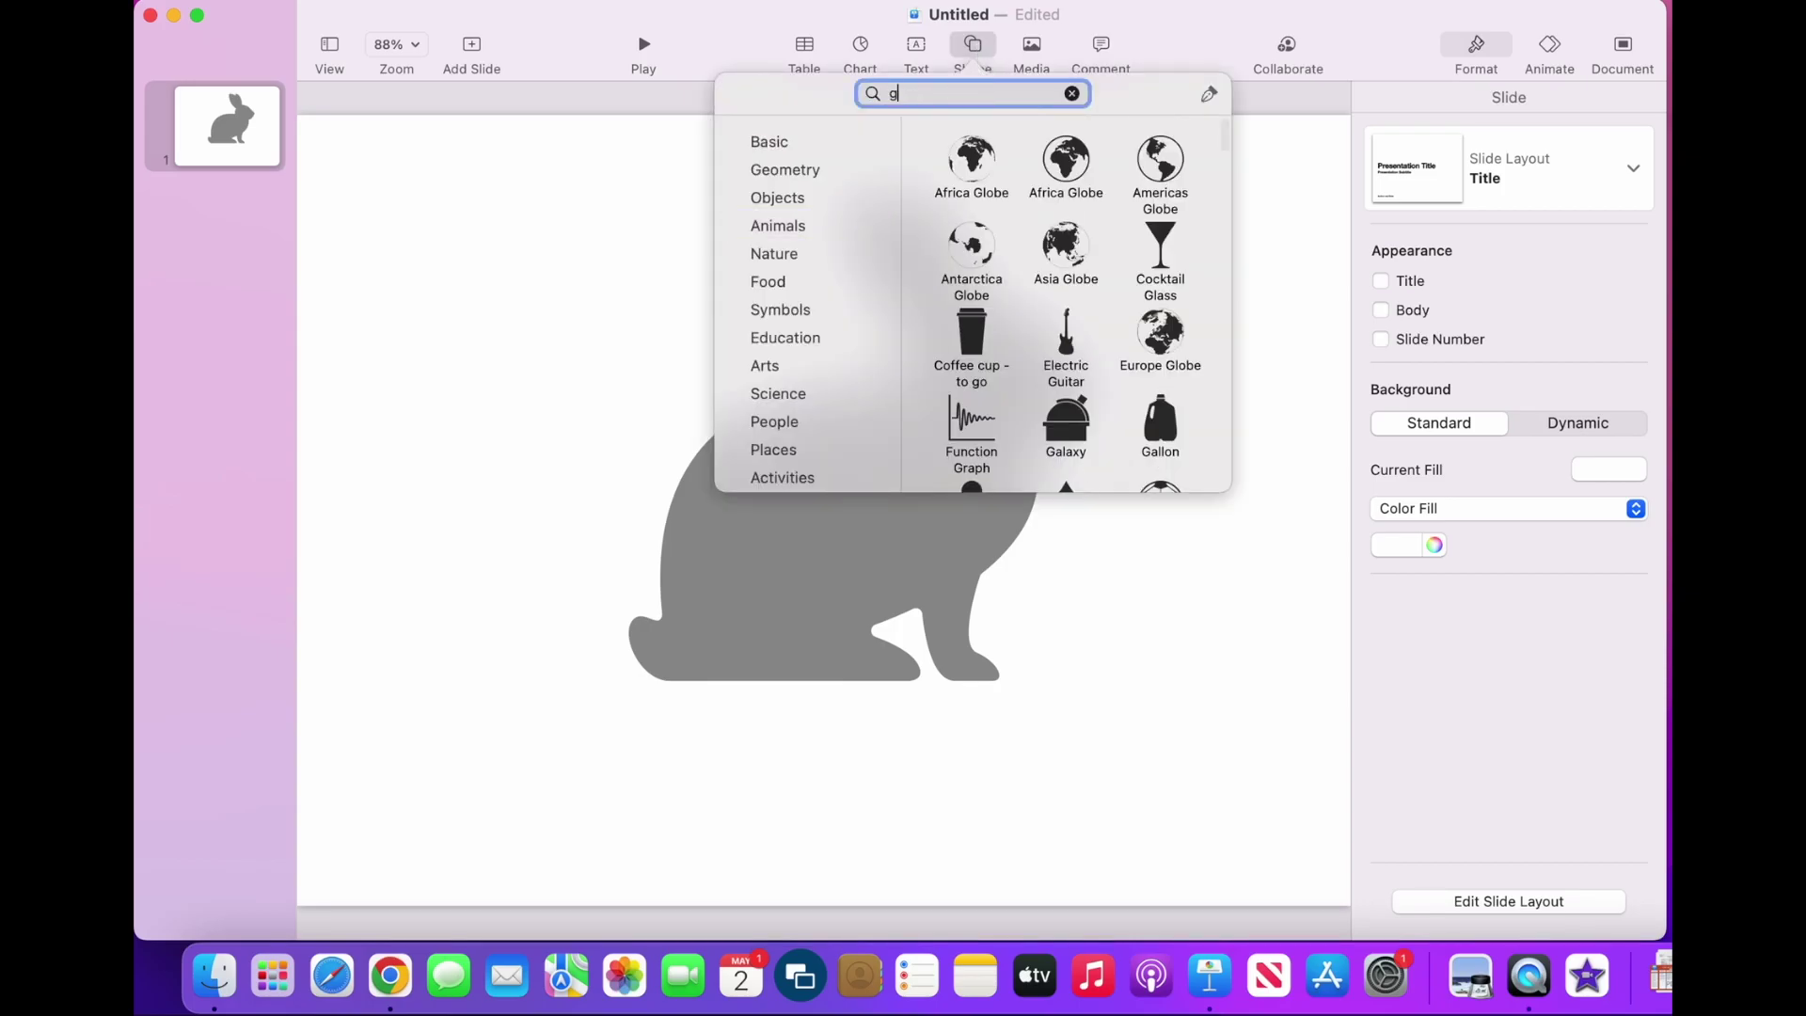
pyautogui.click(979, 172)
pyautogui.moveTo(877, 472); pyautogui.dragTo(640, 649)
pyautogui.moveTo(588, 703); pyautogui.dragTo(495, 780)
pyautogui.moveTo(589, 748); pyautogui.dragTo(589, 677)
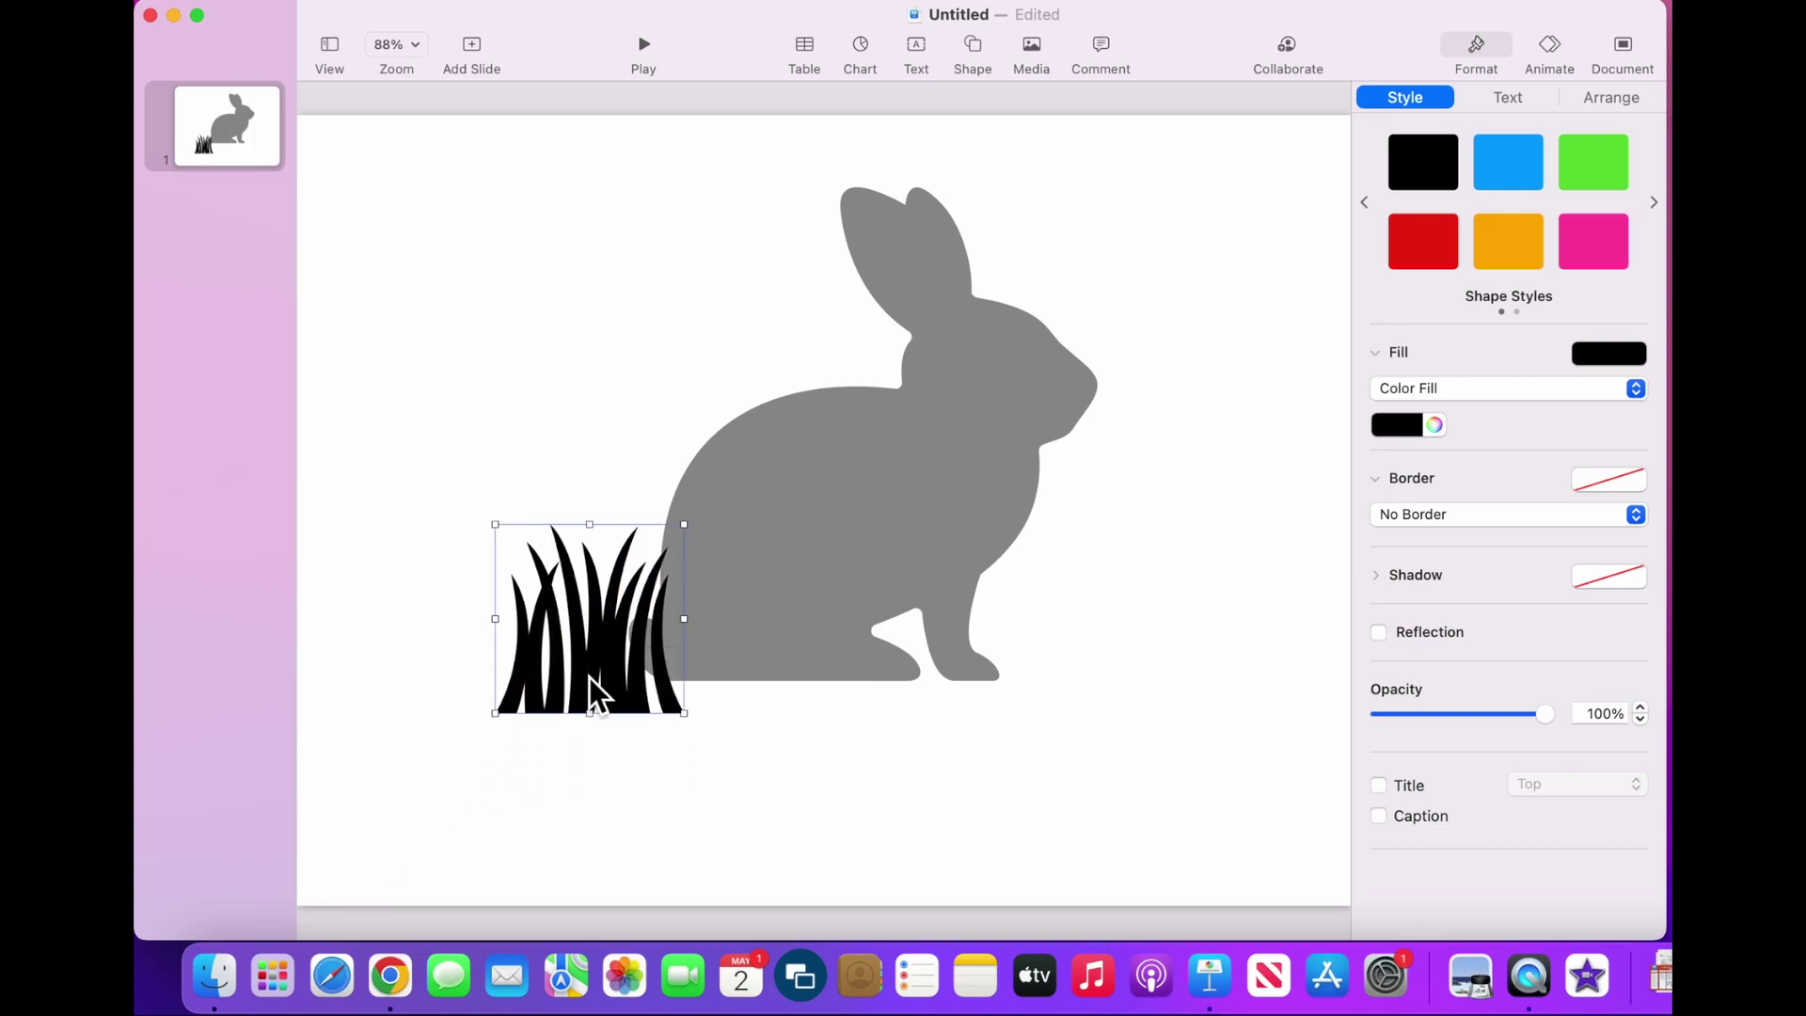
pyautogui.click(1434, 424)
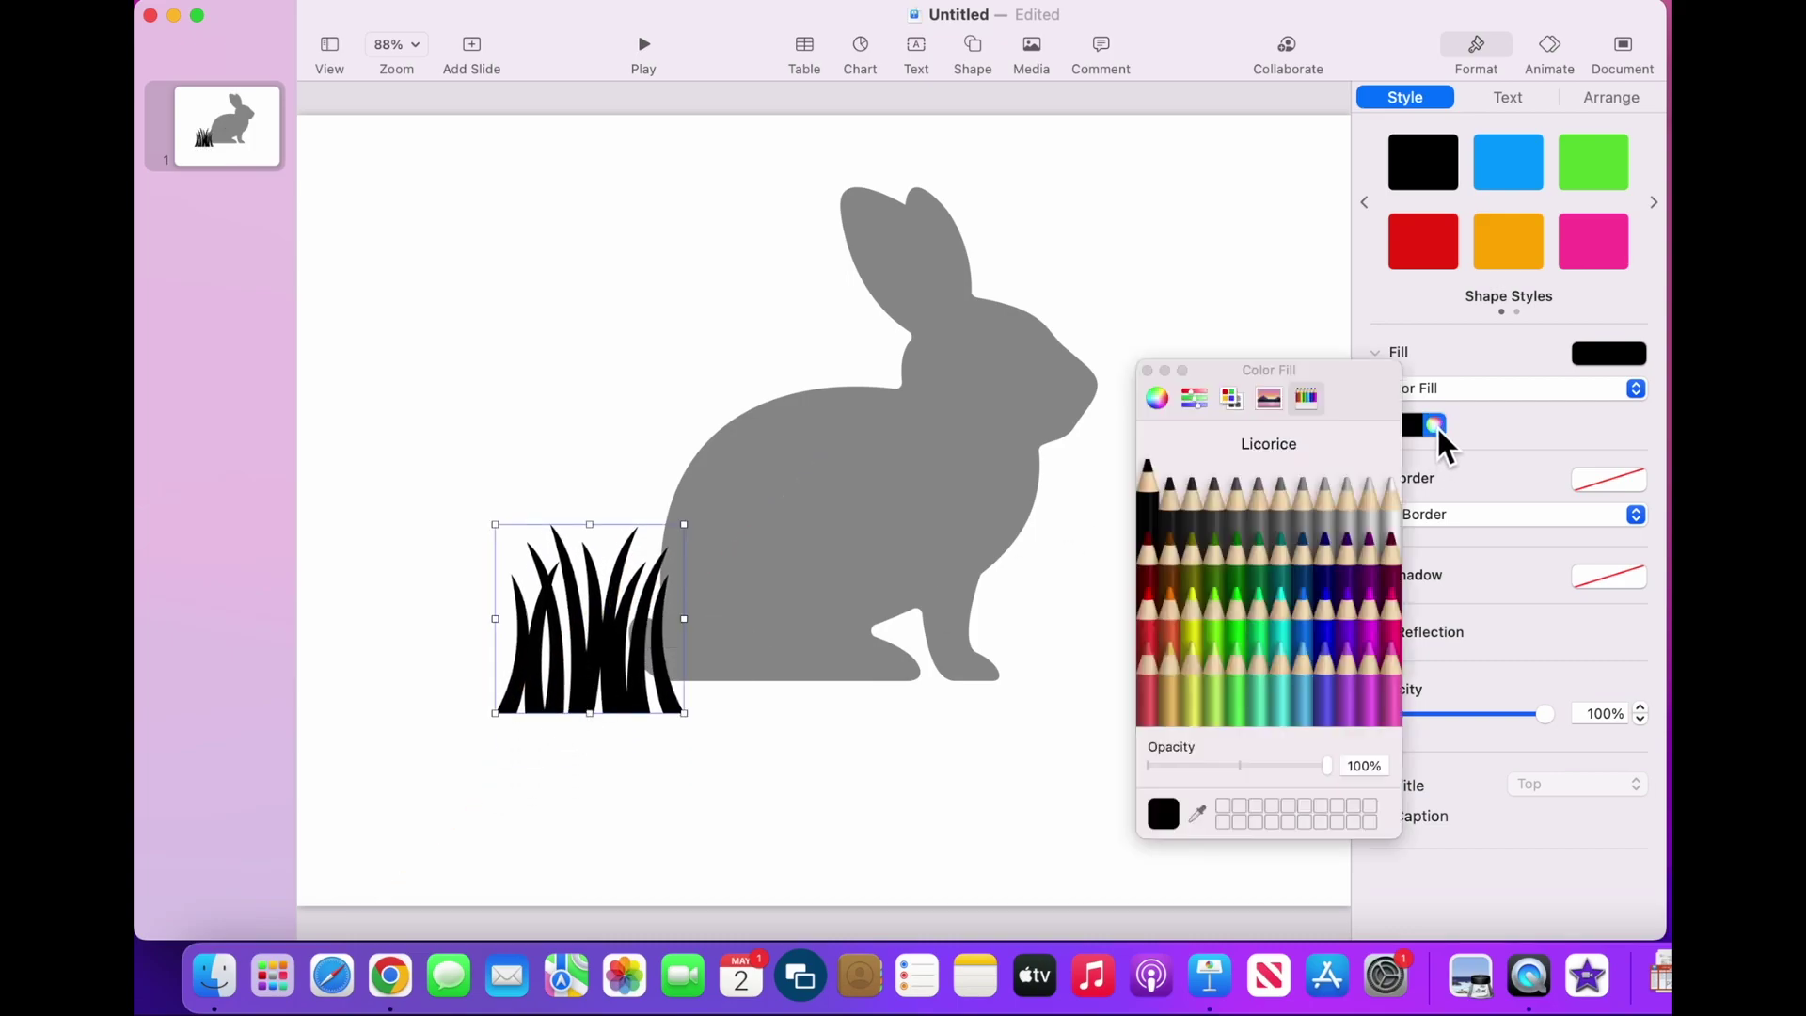
# Colour the grass Moss green and copy it
pyautogui.click(1266, 550)
pyautogui.click(1148, 369)
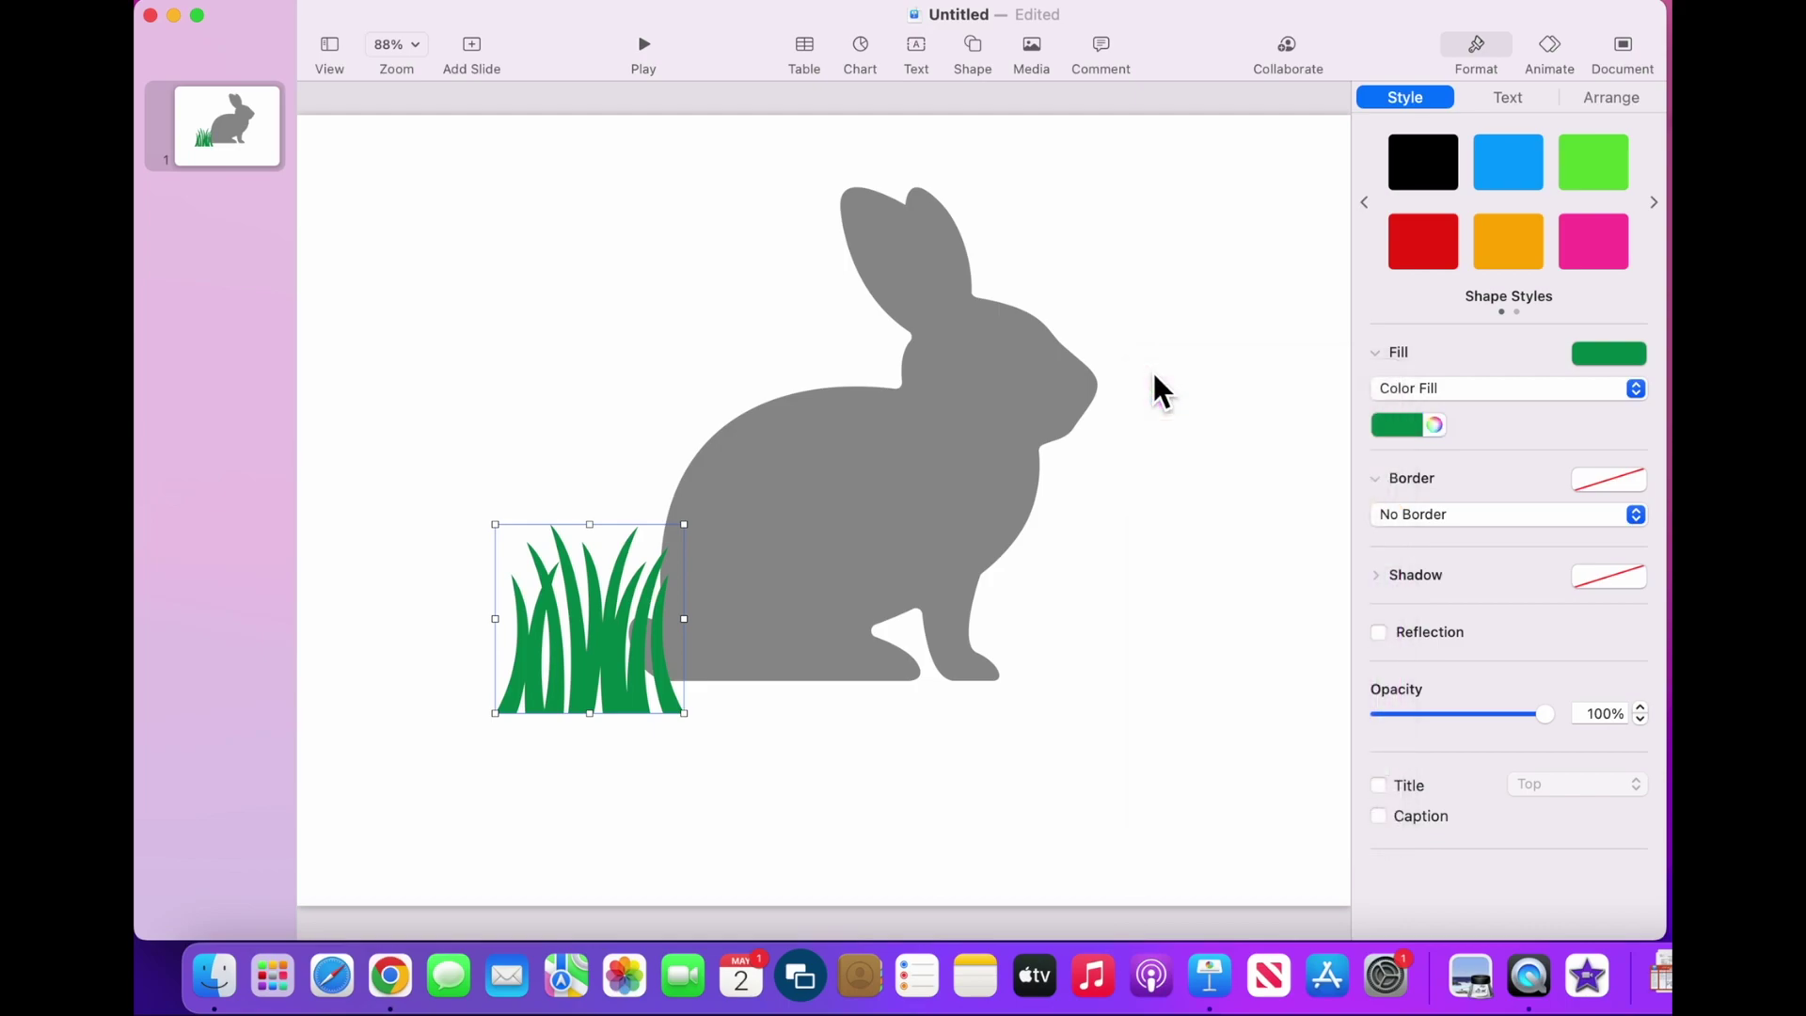
pyautogui.rightClick(647, 657)
pyautogui.click(679, 646)
# Paste a grass copy onto the slide and place it right of the original
pyautogui.click(736, 662)
pyautogui.rightClick(761, 692)
pyautogui.click(752, 713)
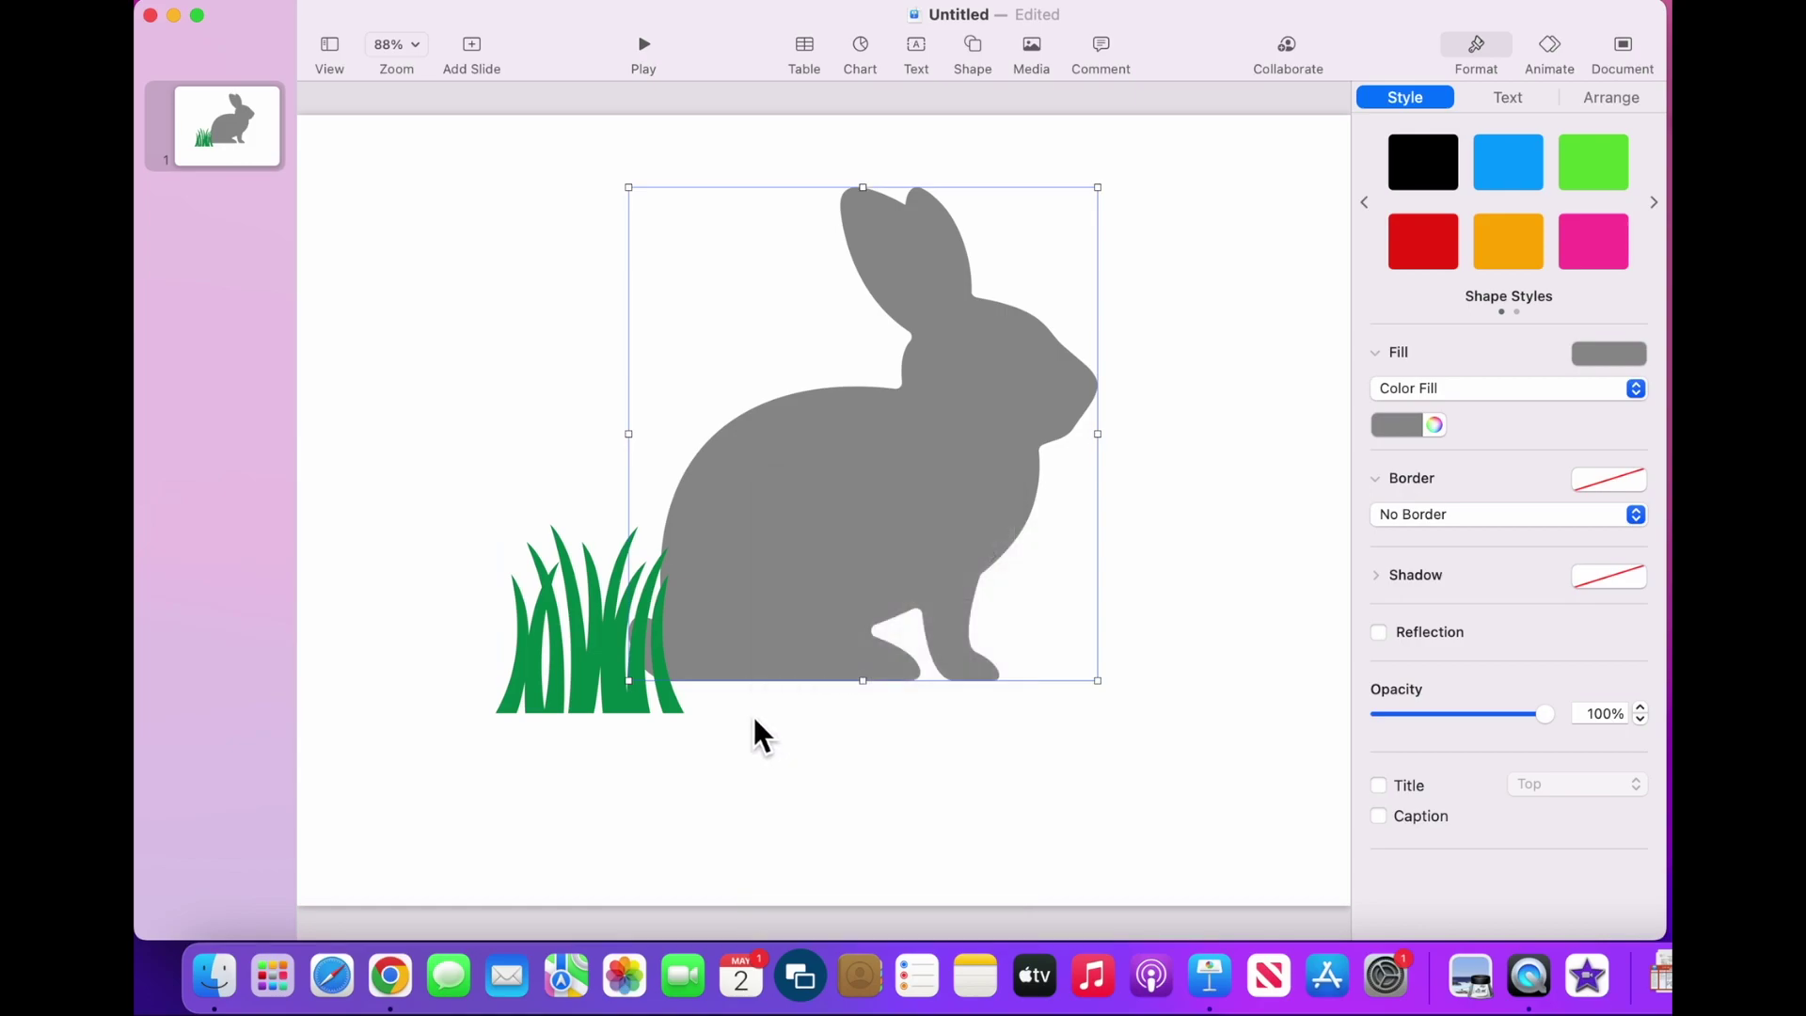
pyautogui.click(753, 714)
pyautogui.rightClick(753, 715)
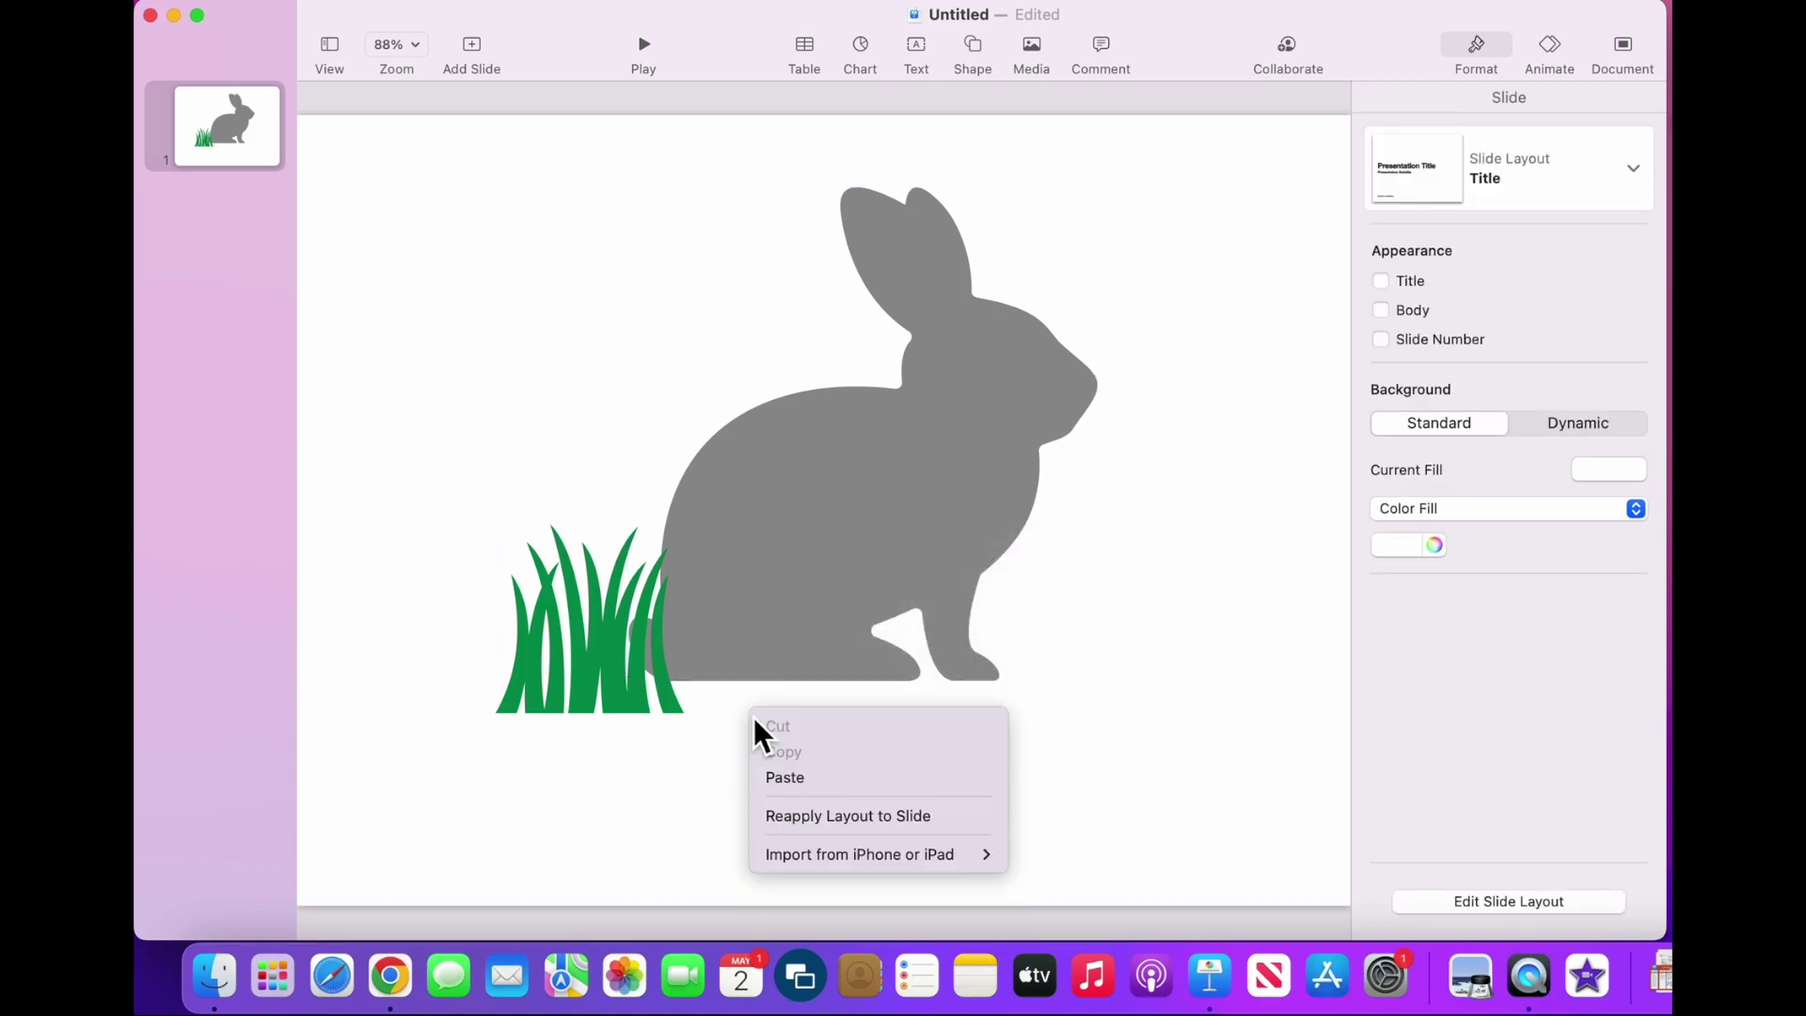
pyautogui.click(788, 781)
pyautogui.moveTo(639, 699); pyautogui.dragTo(1176, 713)
pyautogui.click(1310, 693)
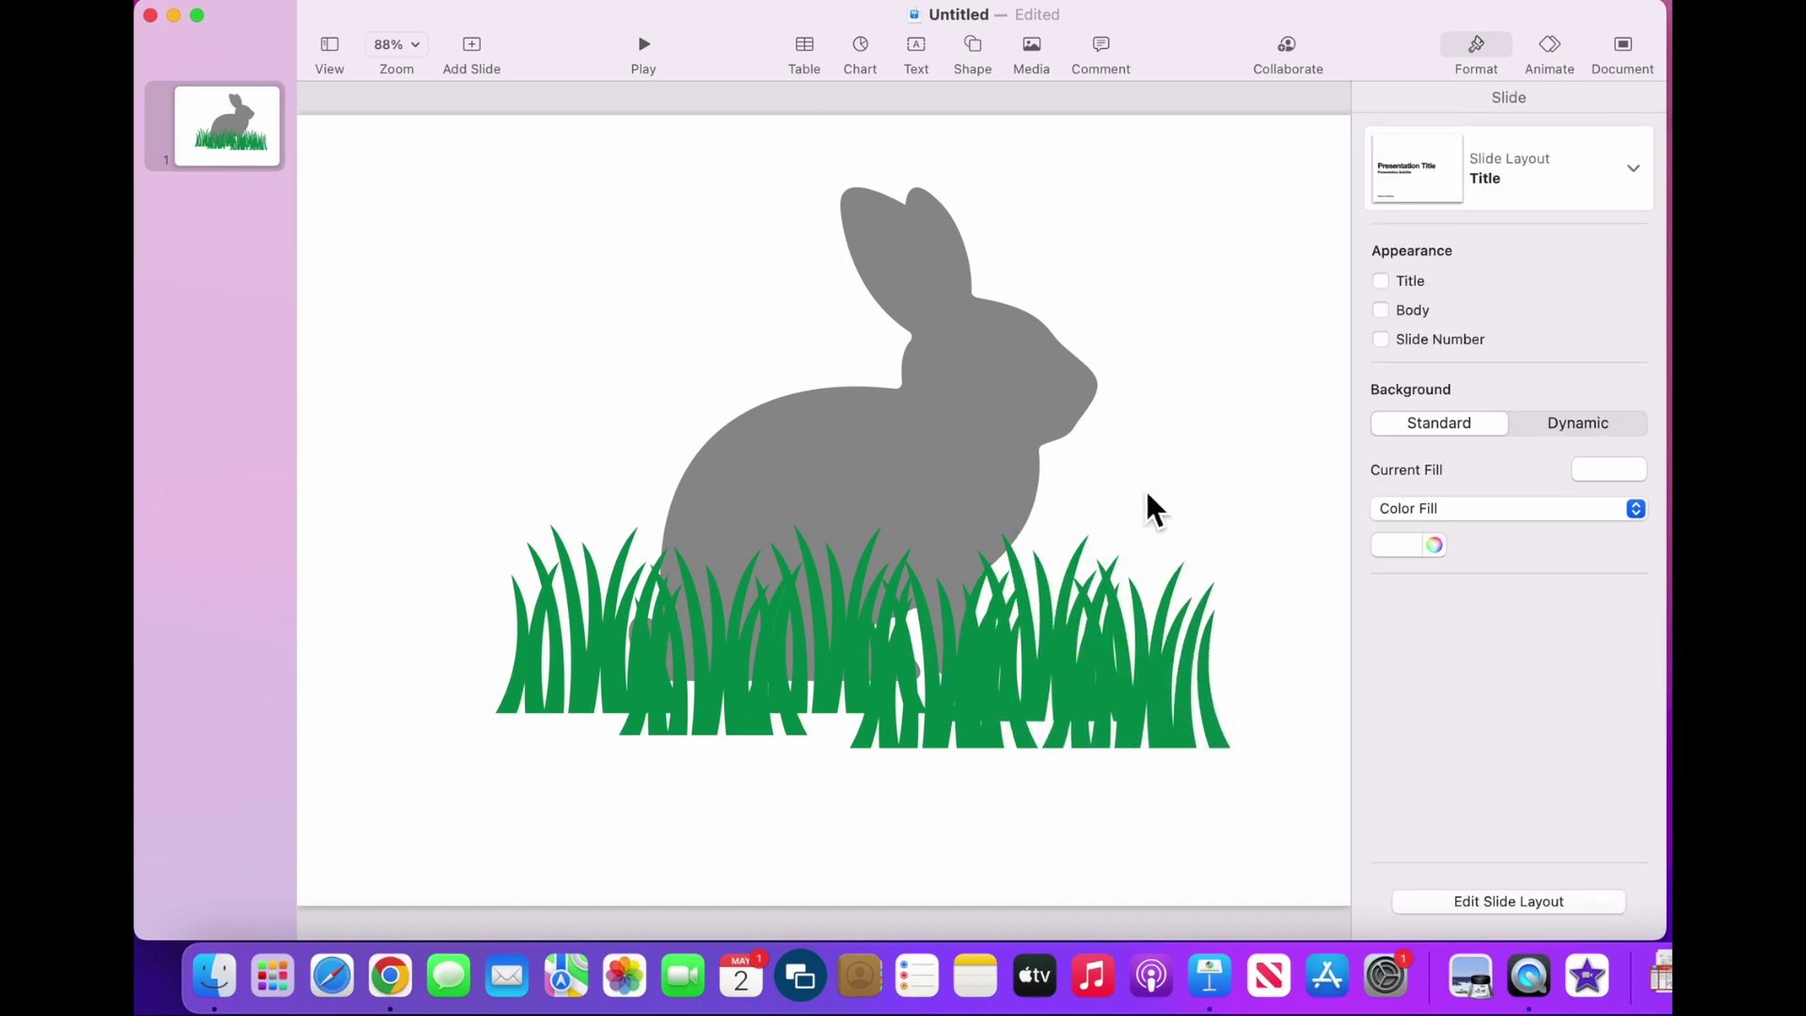
# Select the rabbit and browse its Build In, Build Out and Action effect lists
pyautogui.click(1011, 433)
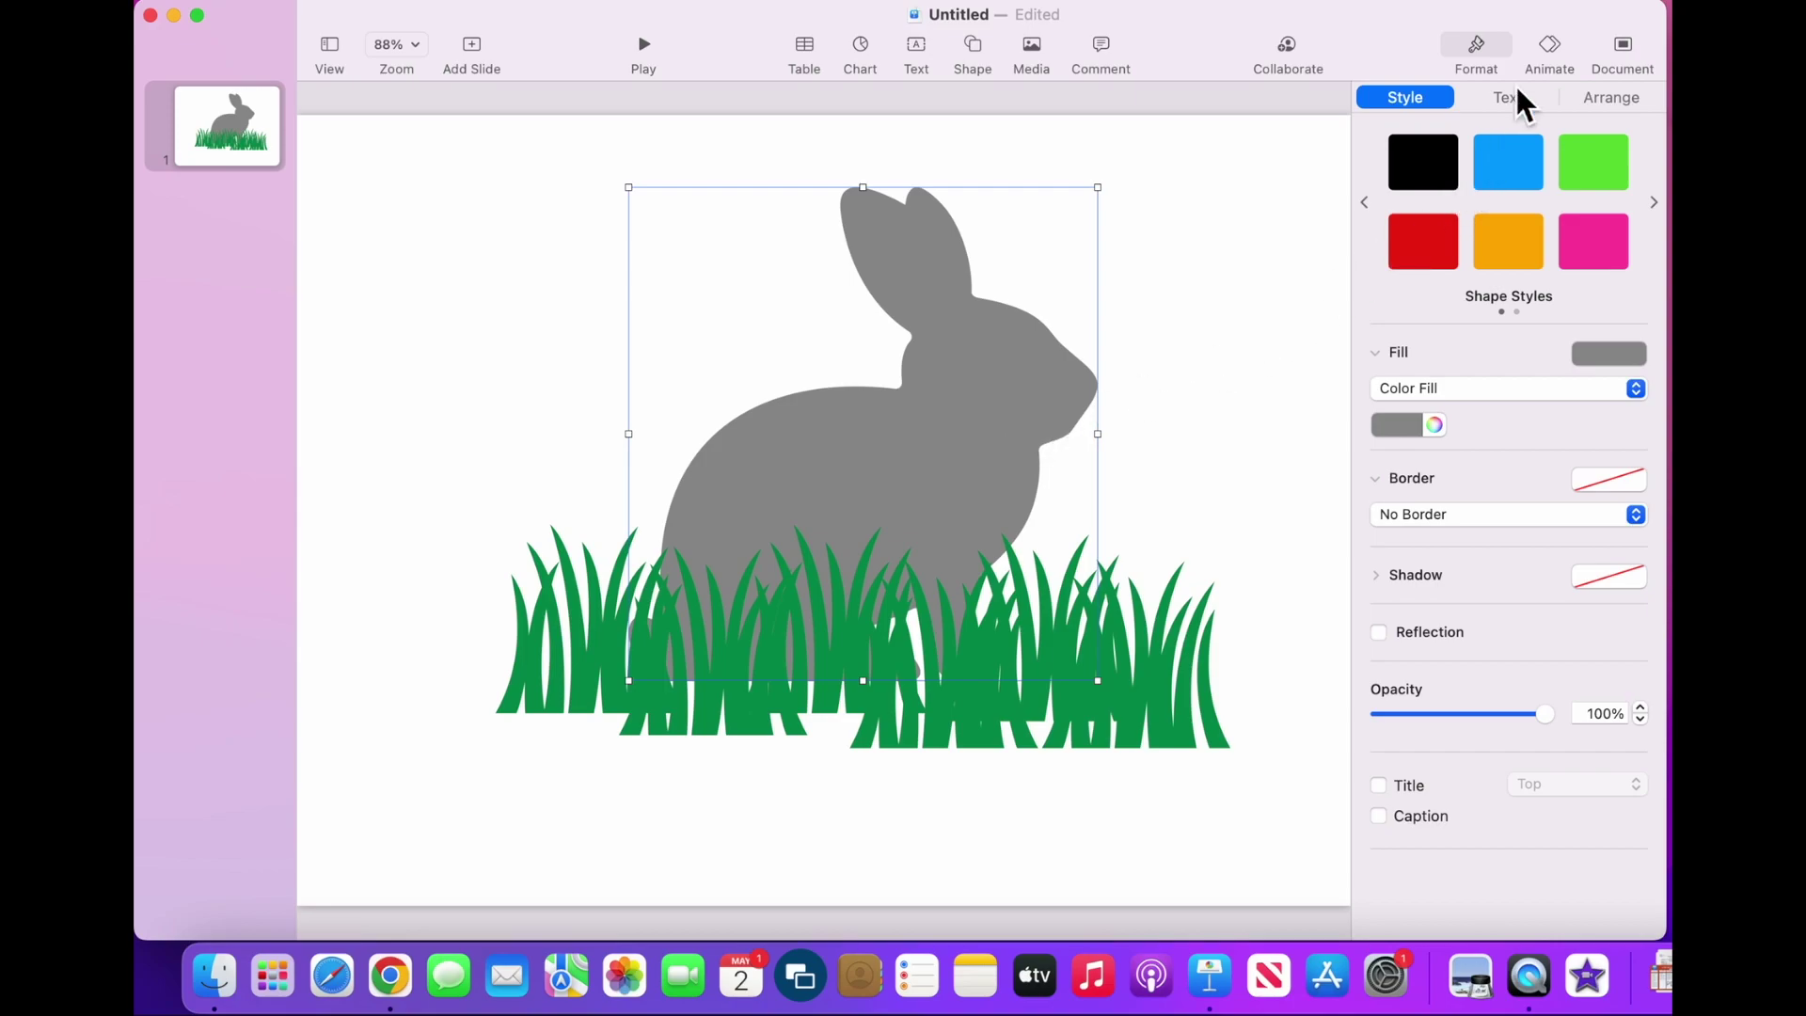
pyautogui.click(1558, 53)
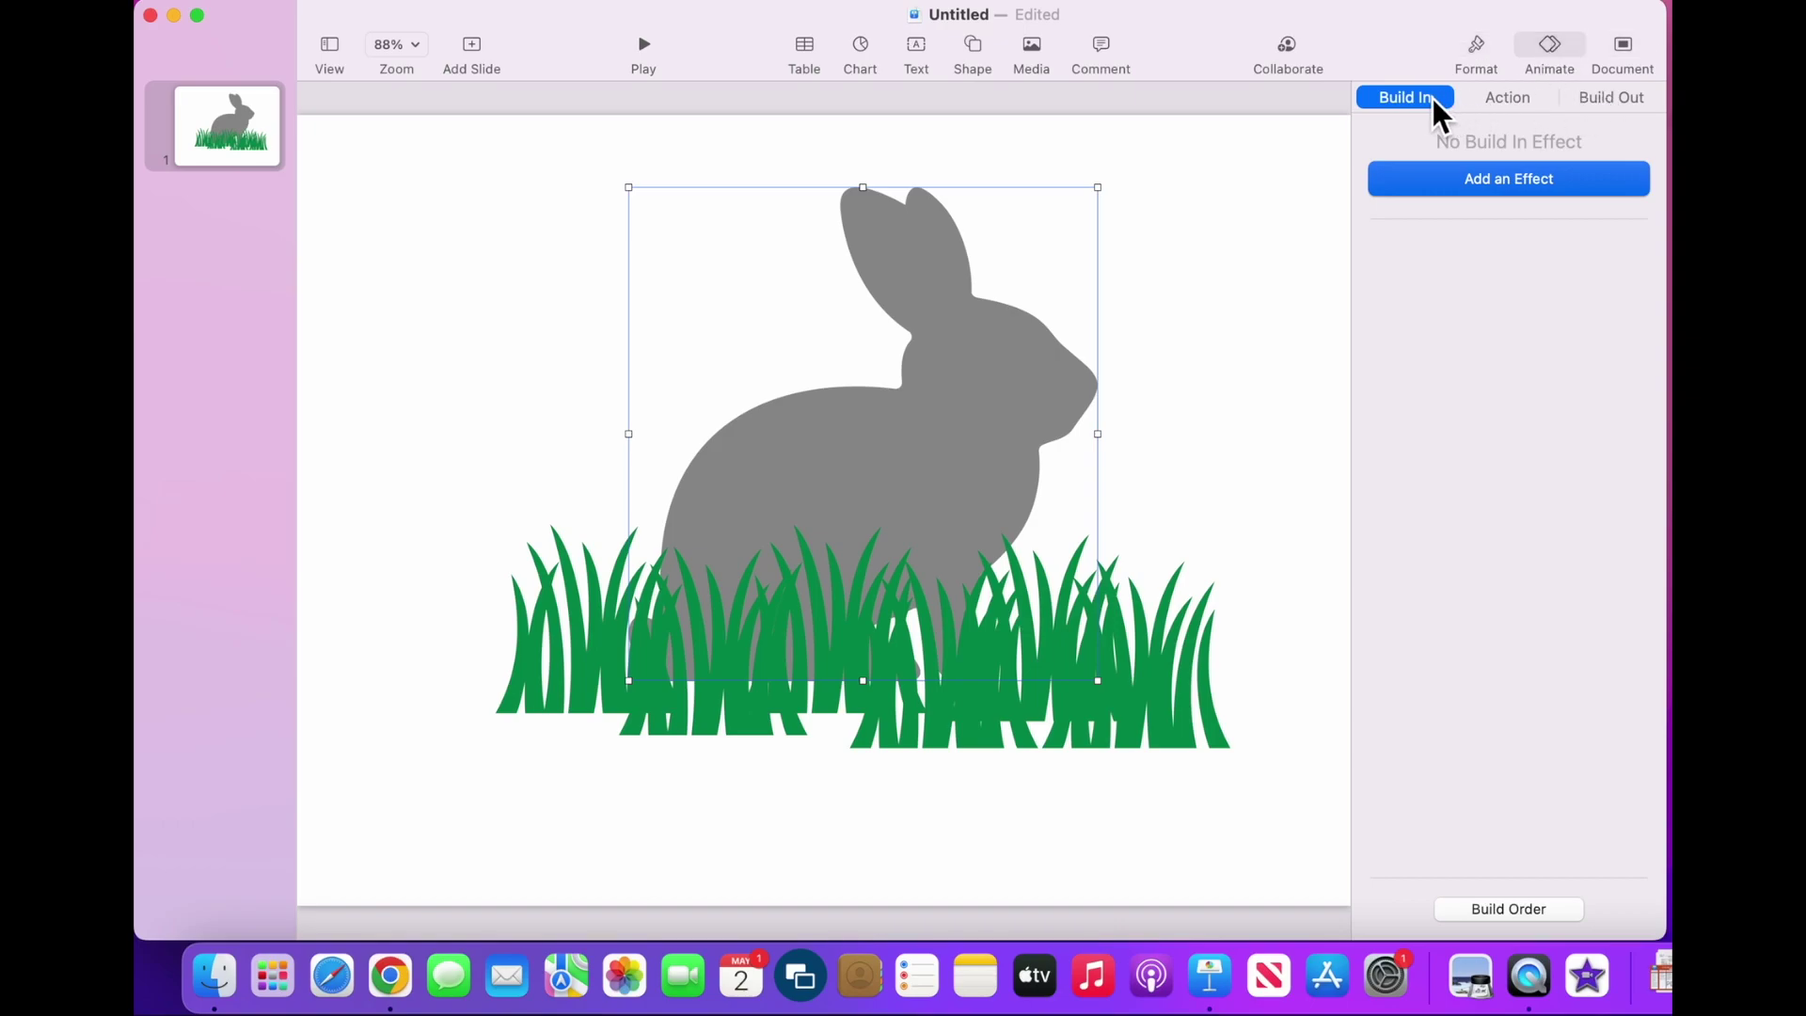
pyautogui.click(1488, 194)
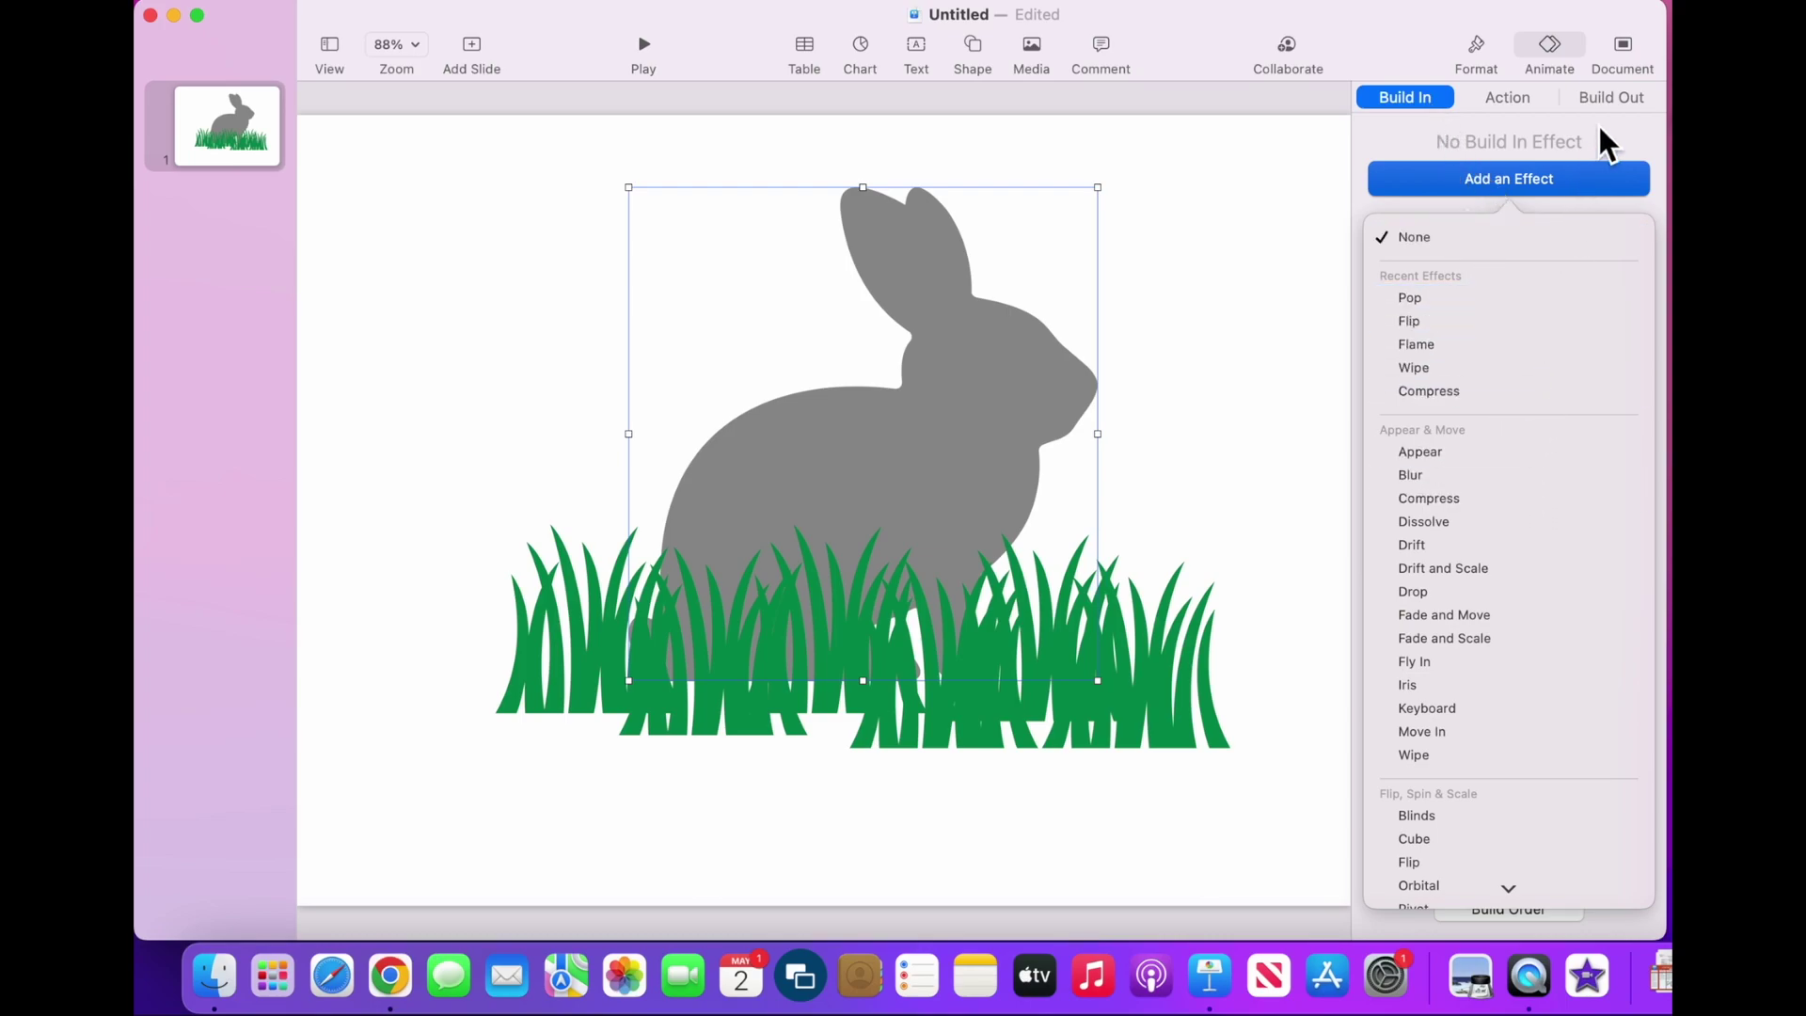
pyautogui.click(1612, 98)
pyautogui.click(1612, 98)
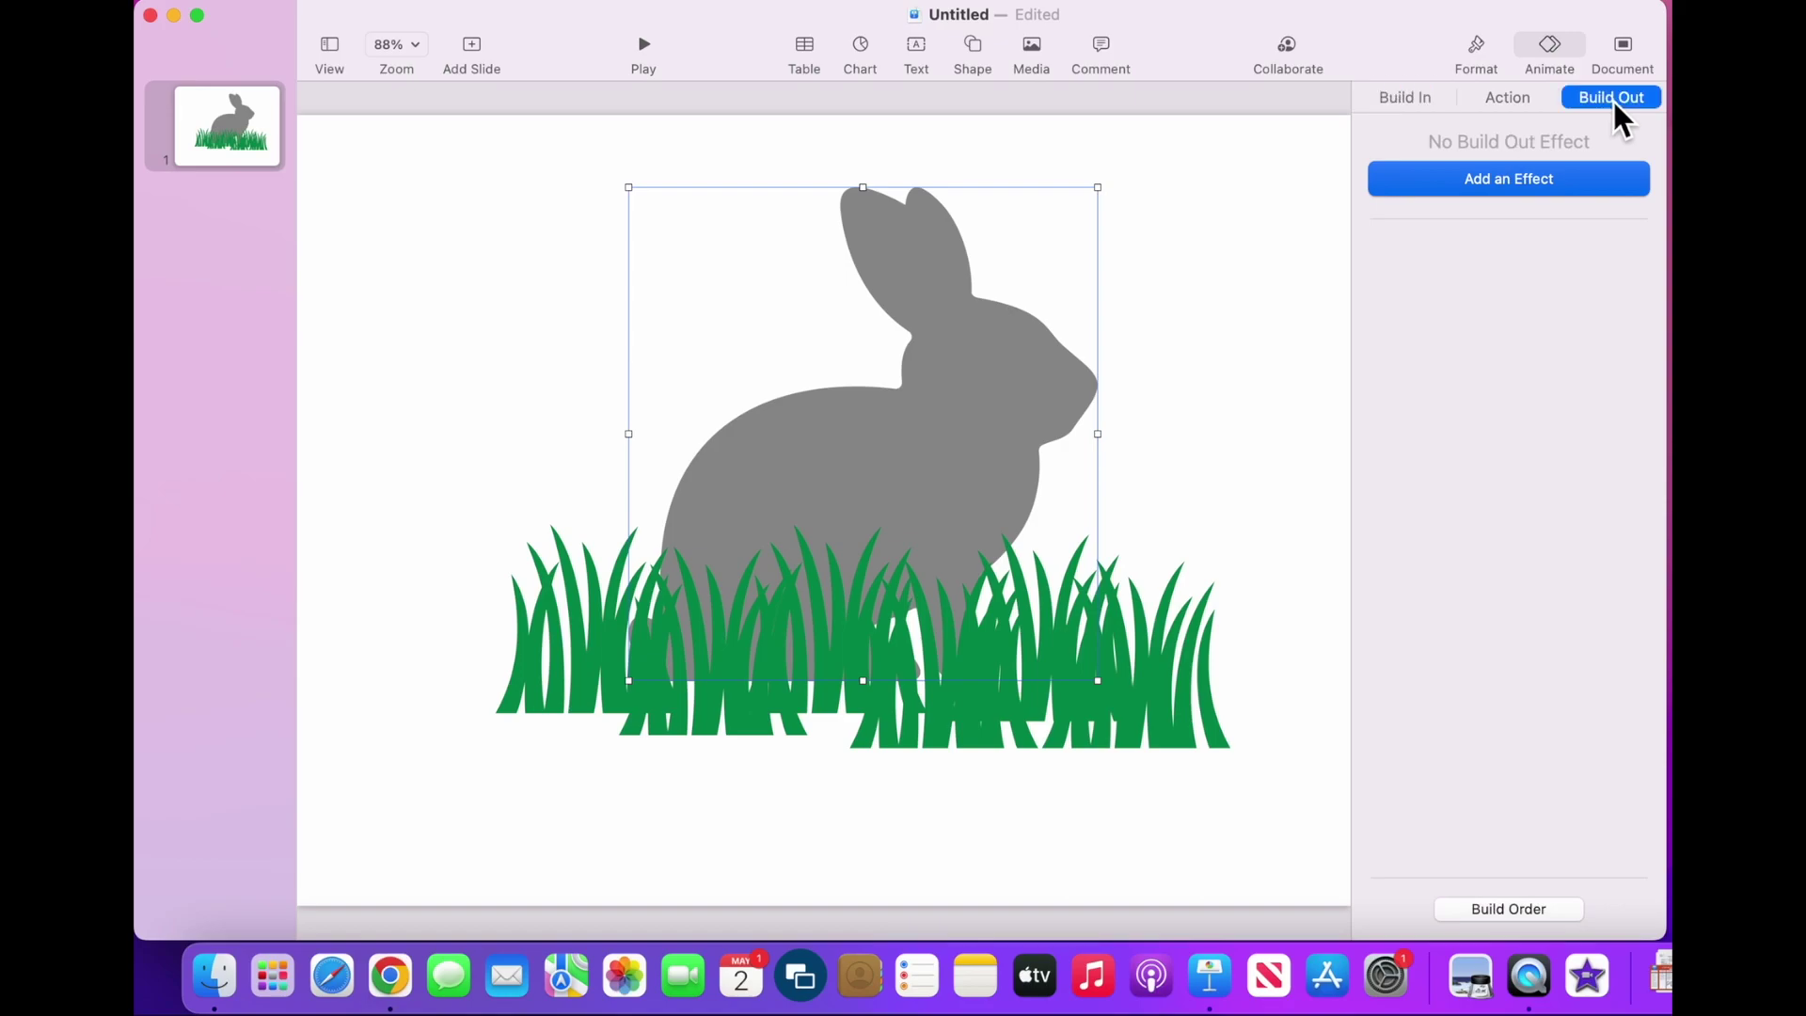
pyautogui.click(1599, 177)
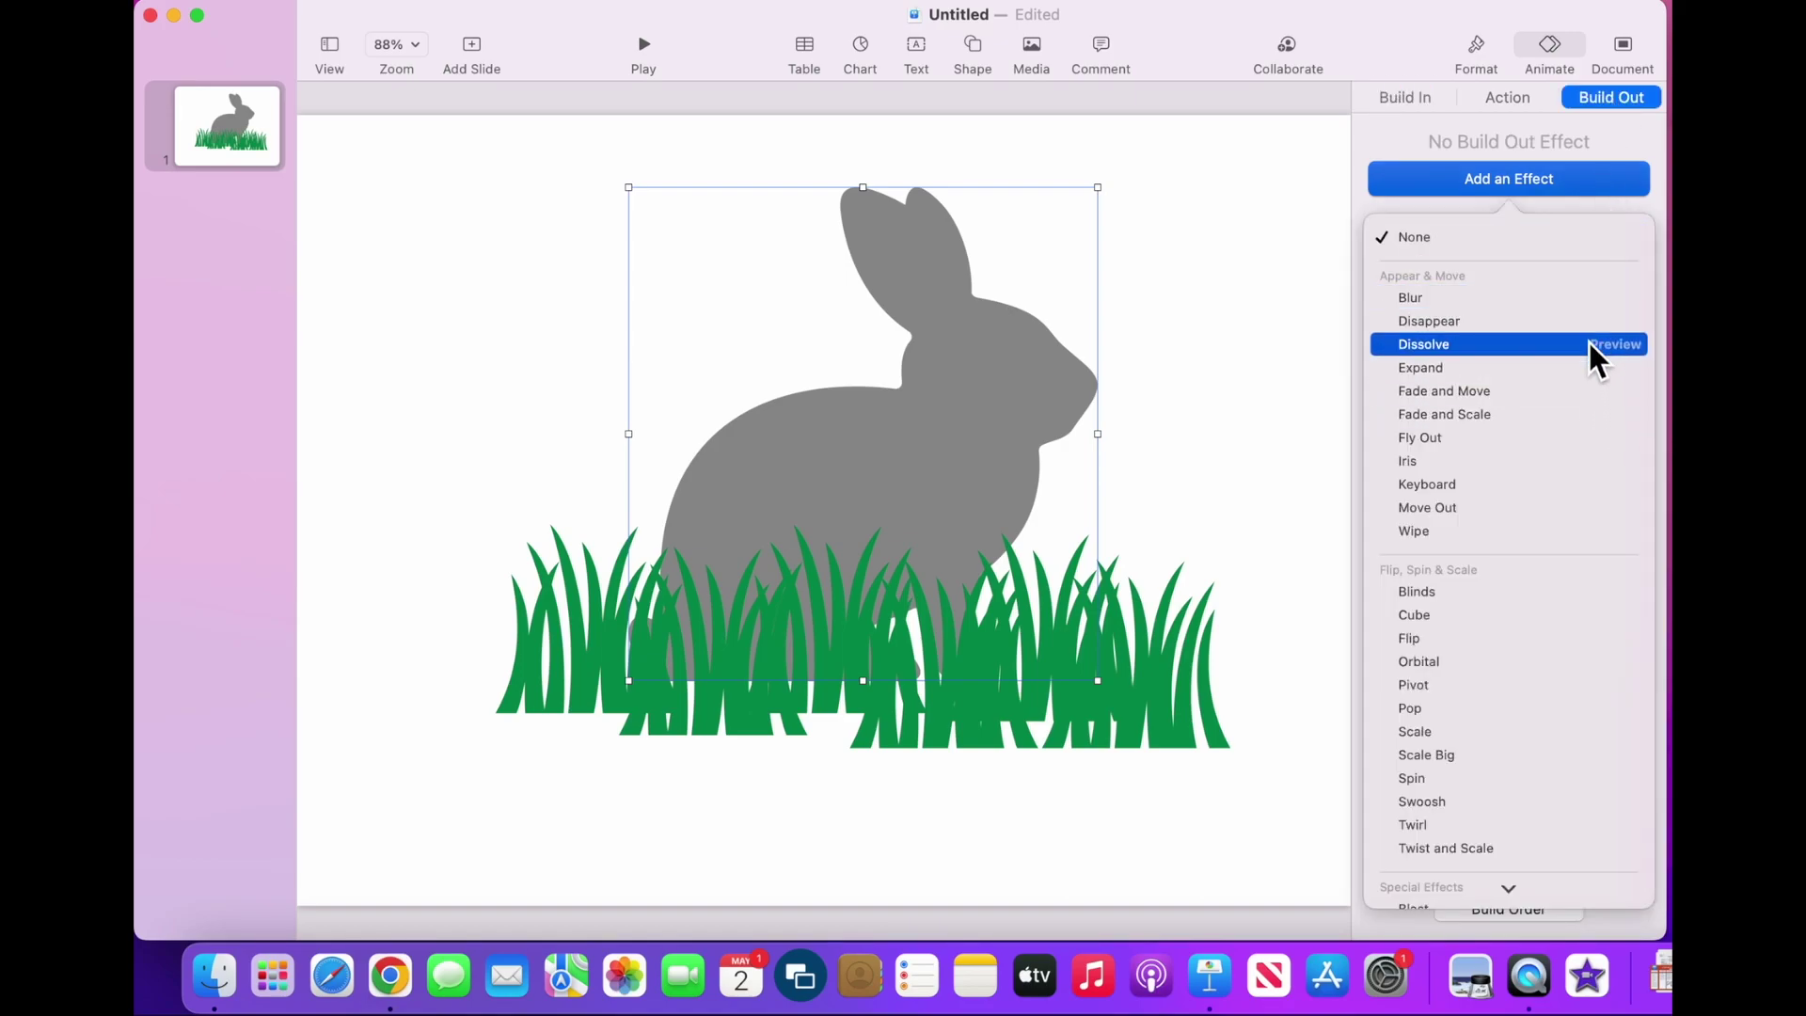
pyautogui.click(1532, 98)
pyautogui.click(1543, 187)
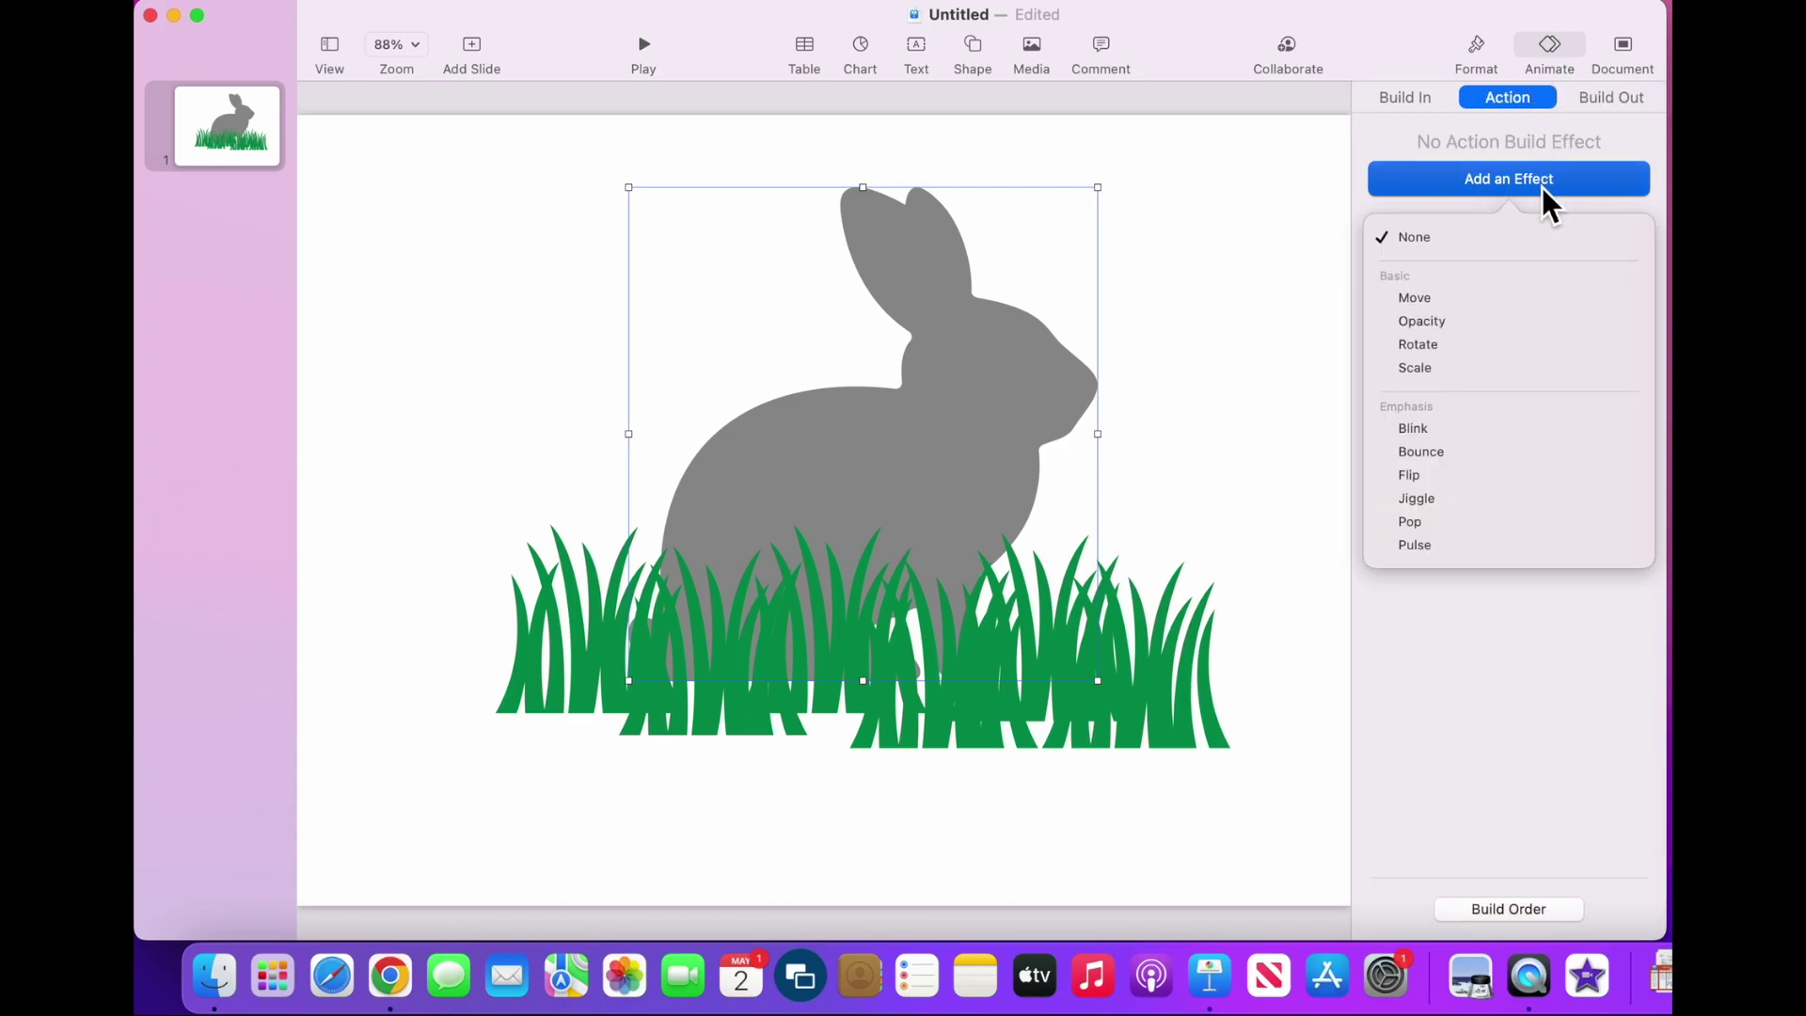
# Preview Move, Opacity, Rotate, Bounce and Pop, then apply Bounce (1 s, 3 bounces) to the rabbit
pyautogui.click(1632, 300)
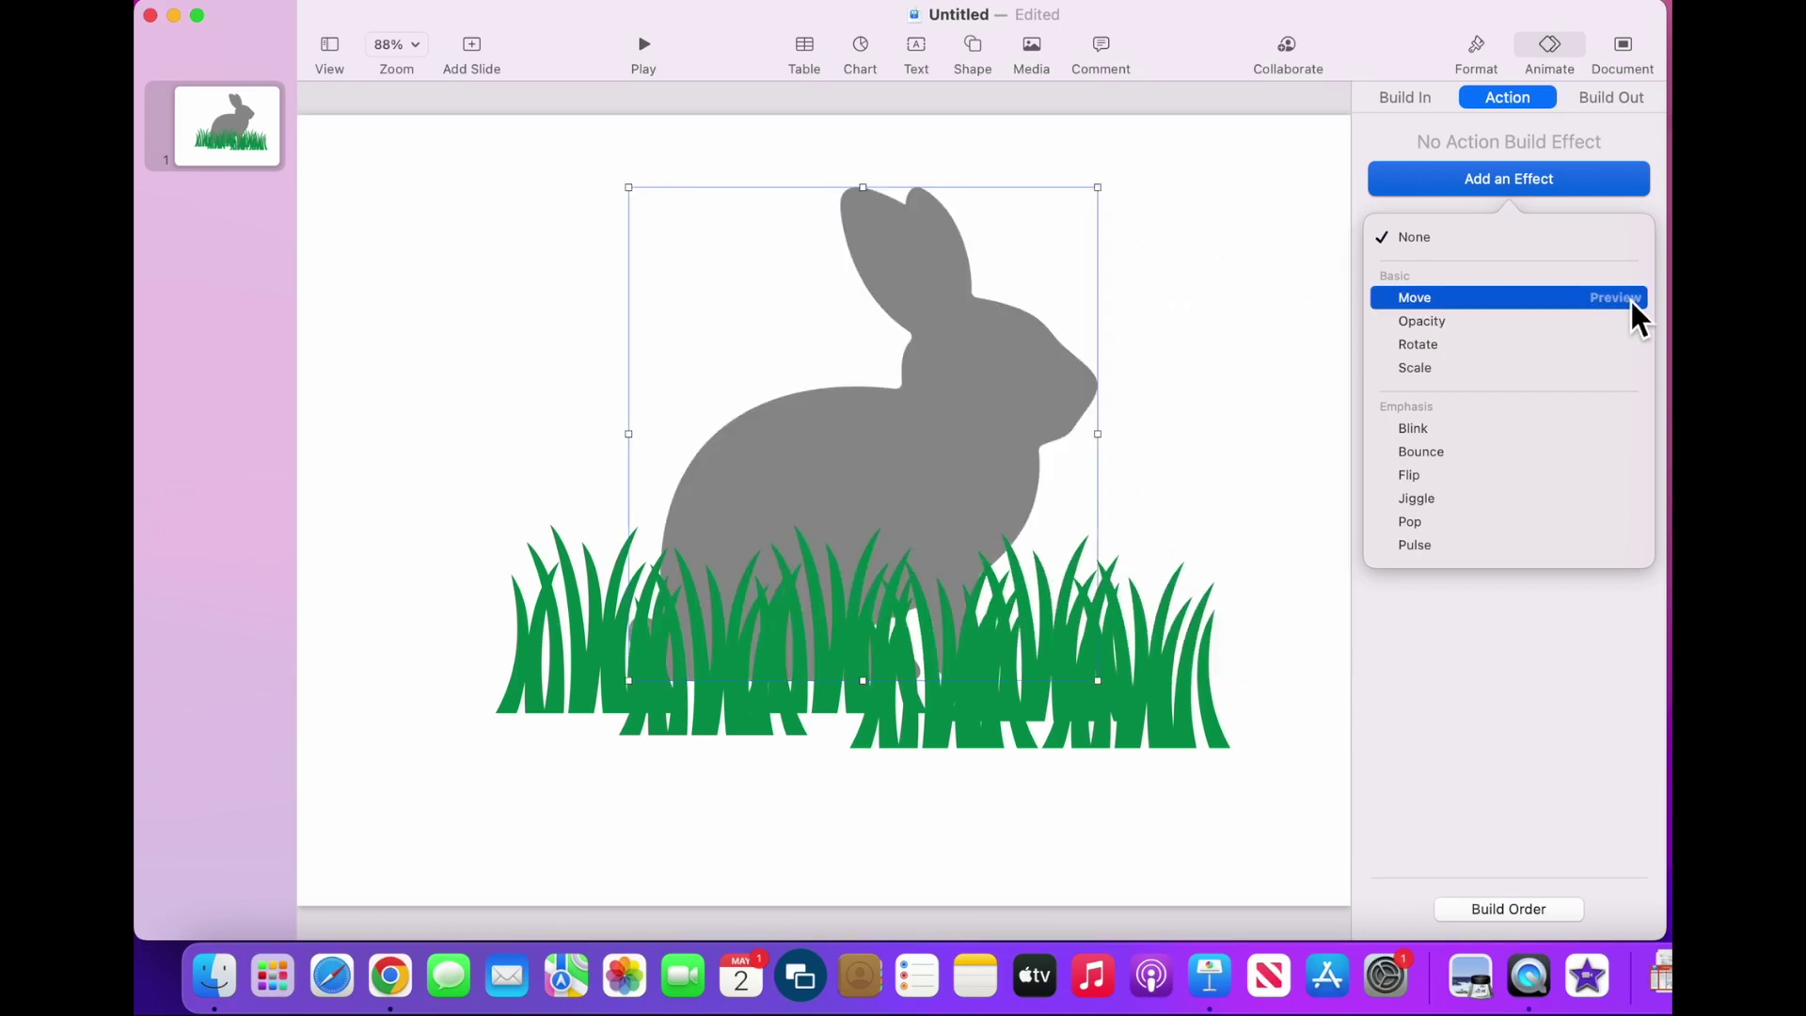
pyautogui.click(1633, 319)
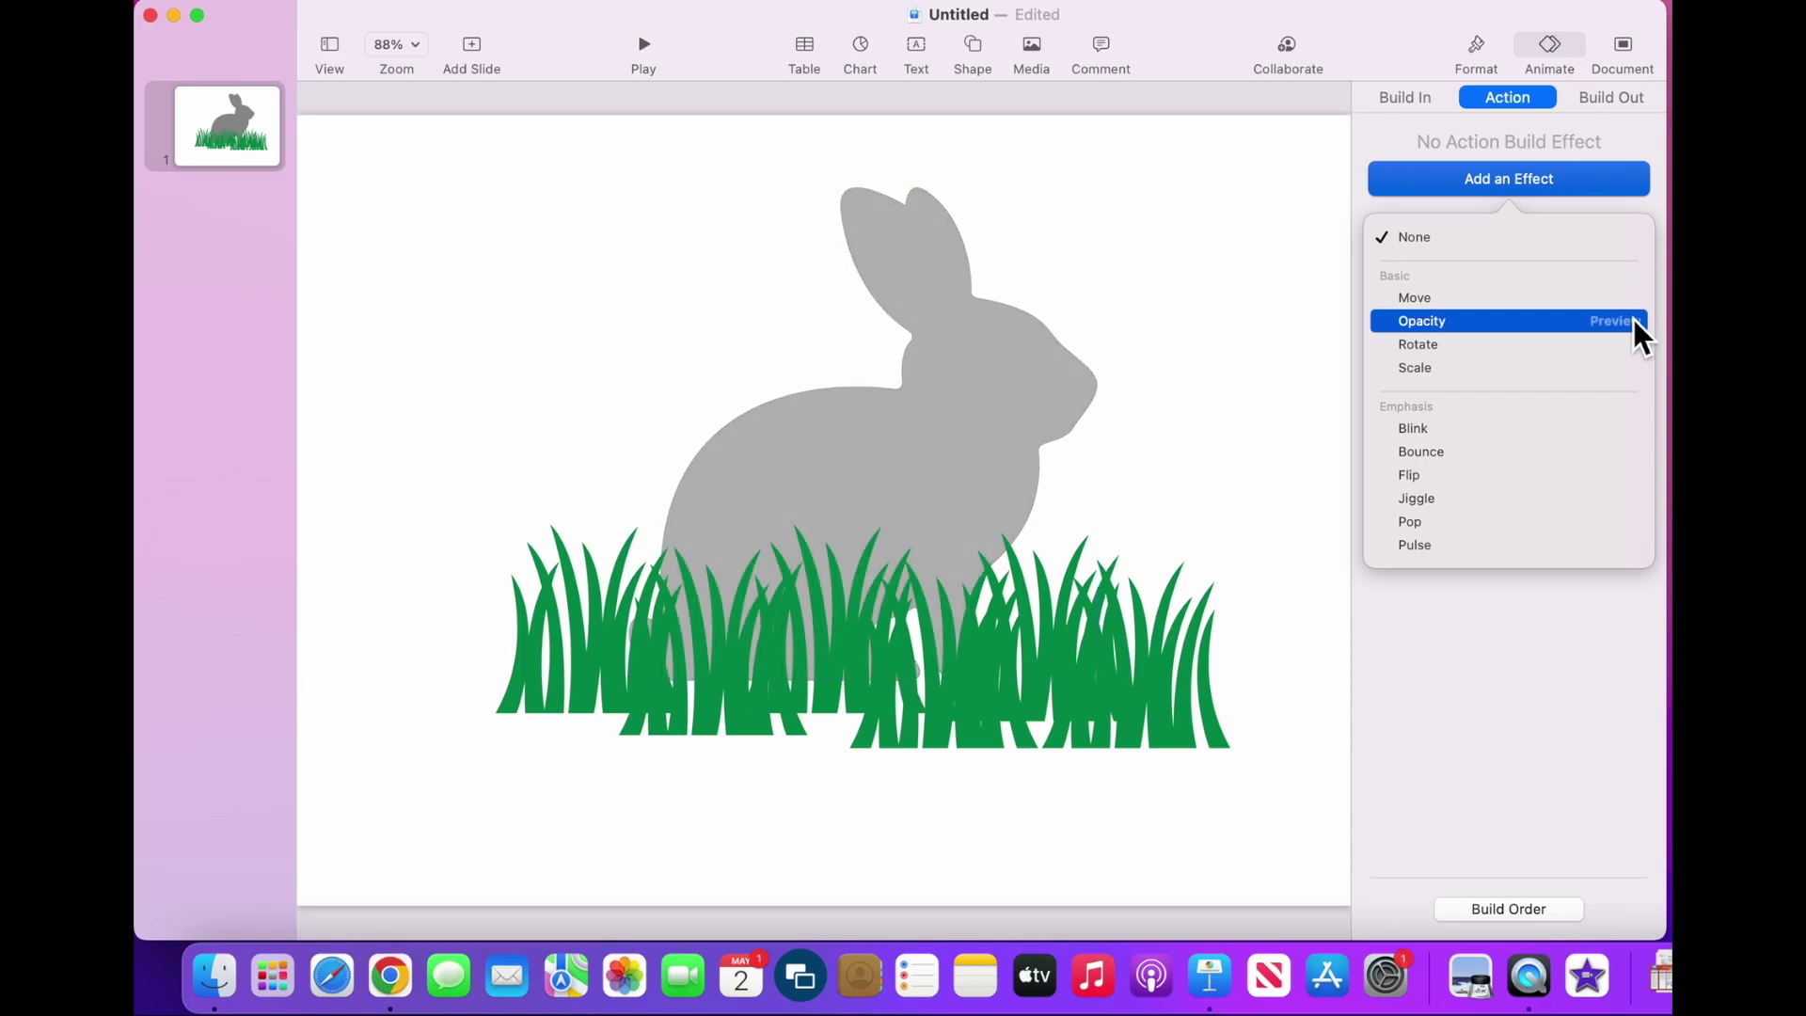
pyautogui.click(1629, 345)
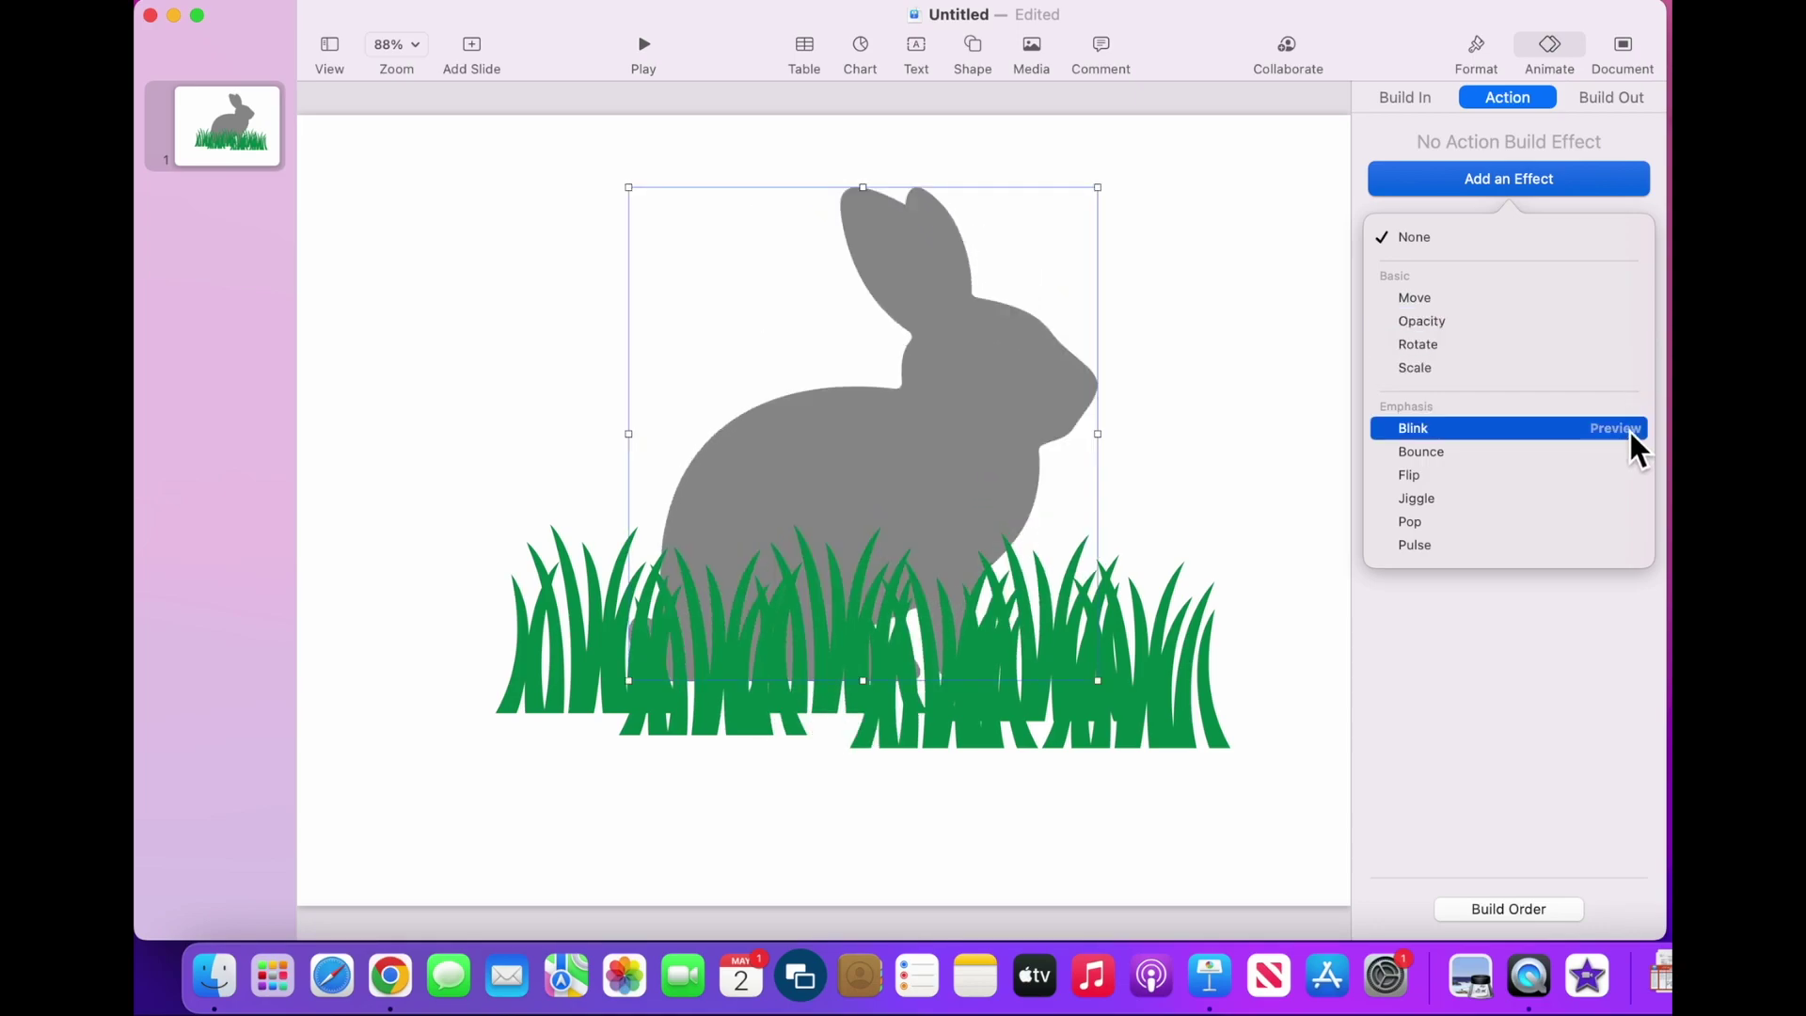
pyautogui.click(1629, 454)
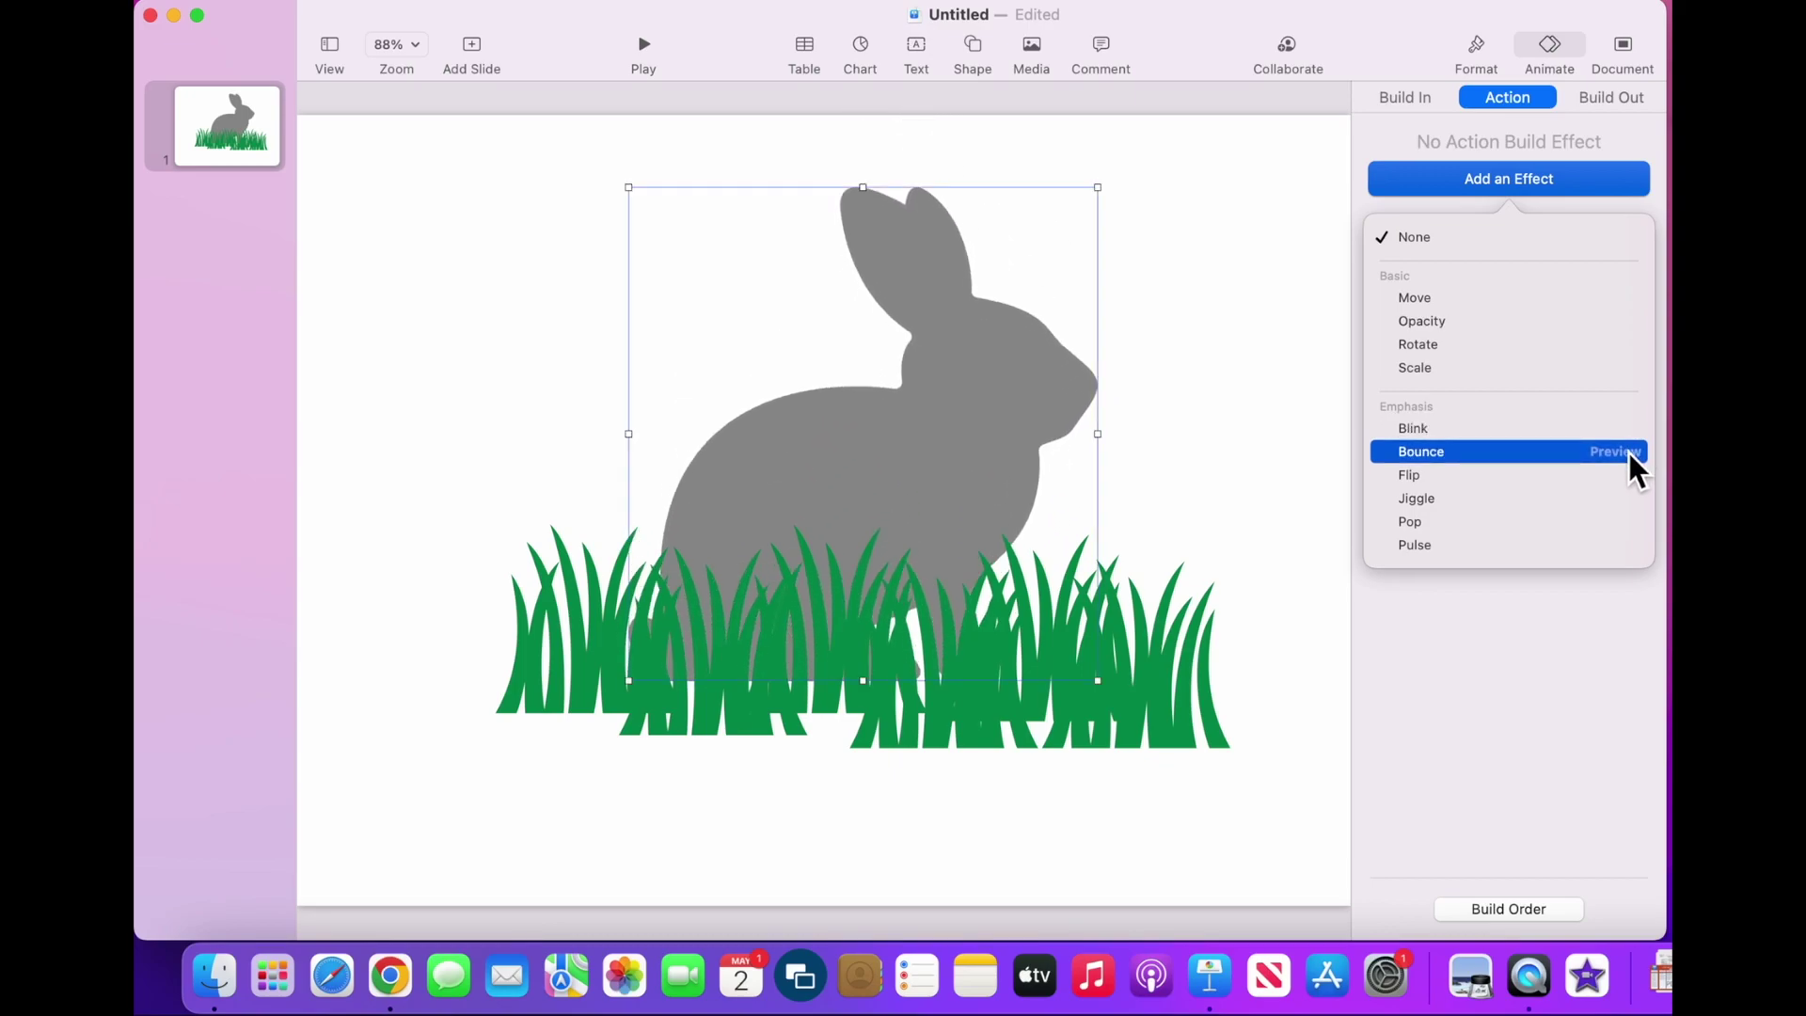
pyautogui.click(1633, 523)
pyautogui.click(1634, 457)
pyautogui.click(1434, 457)
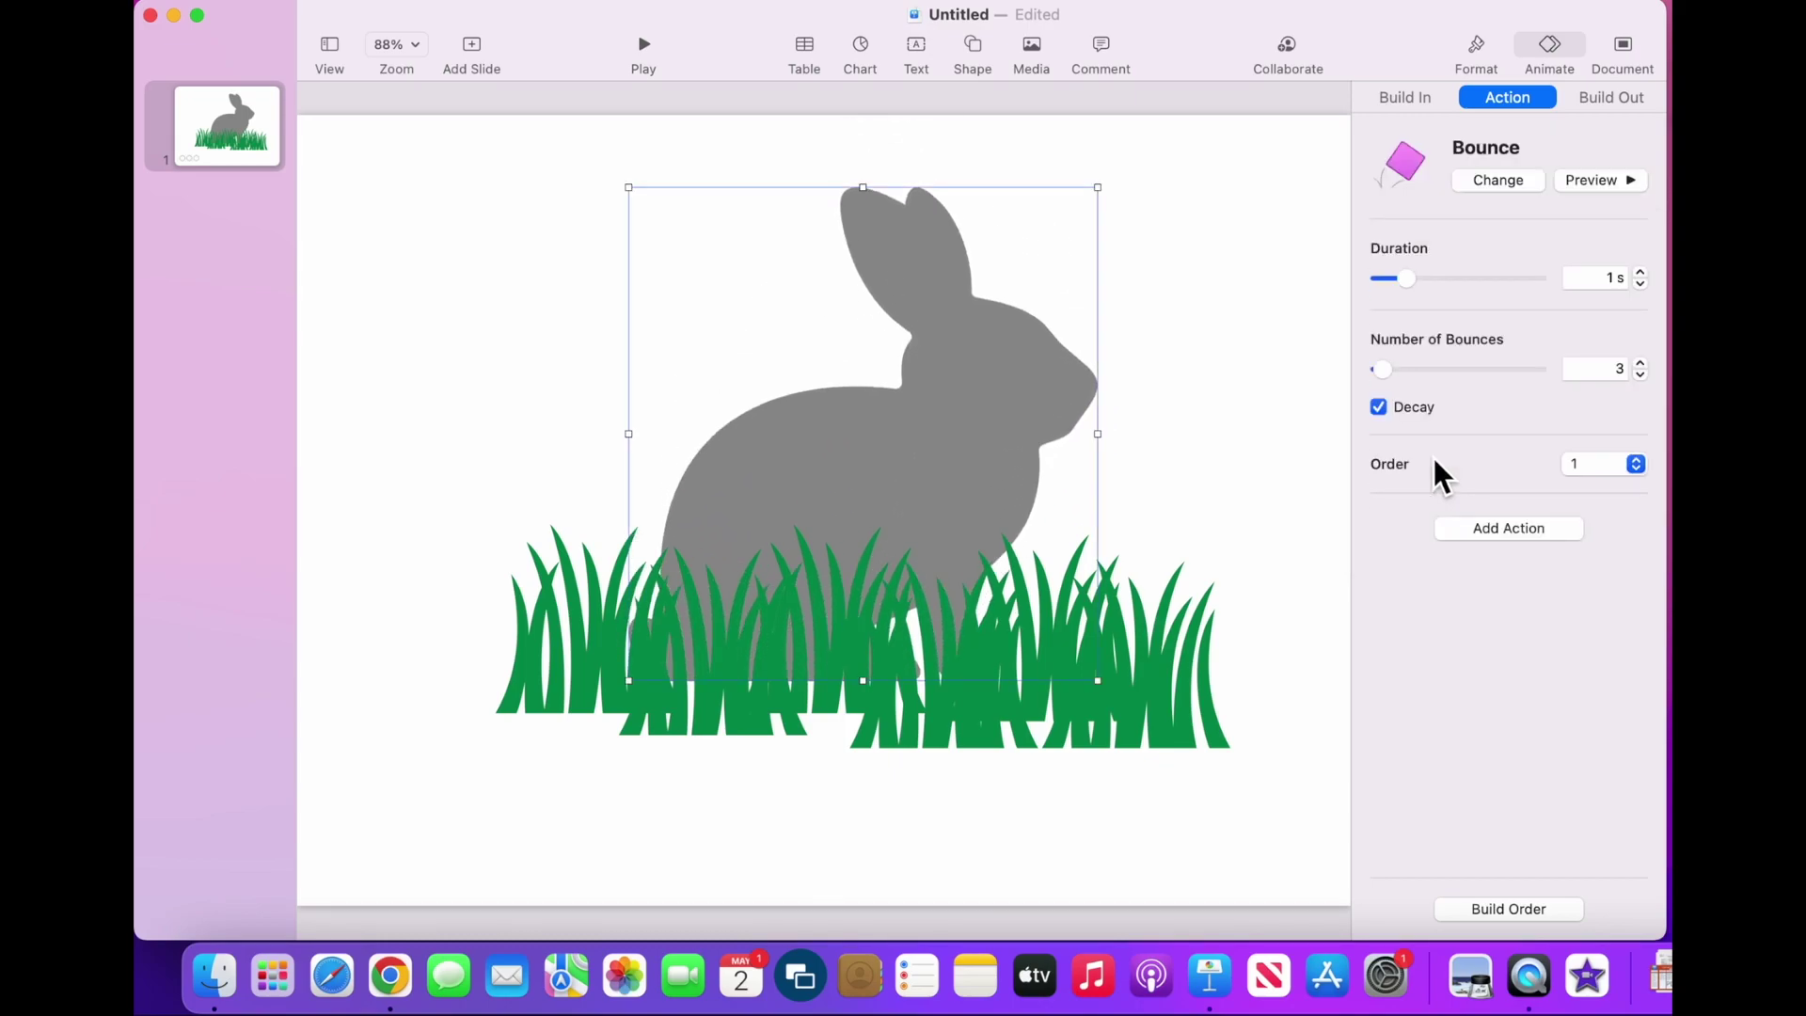
pyautogui.click(1292, 399)
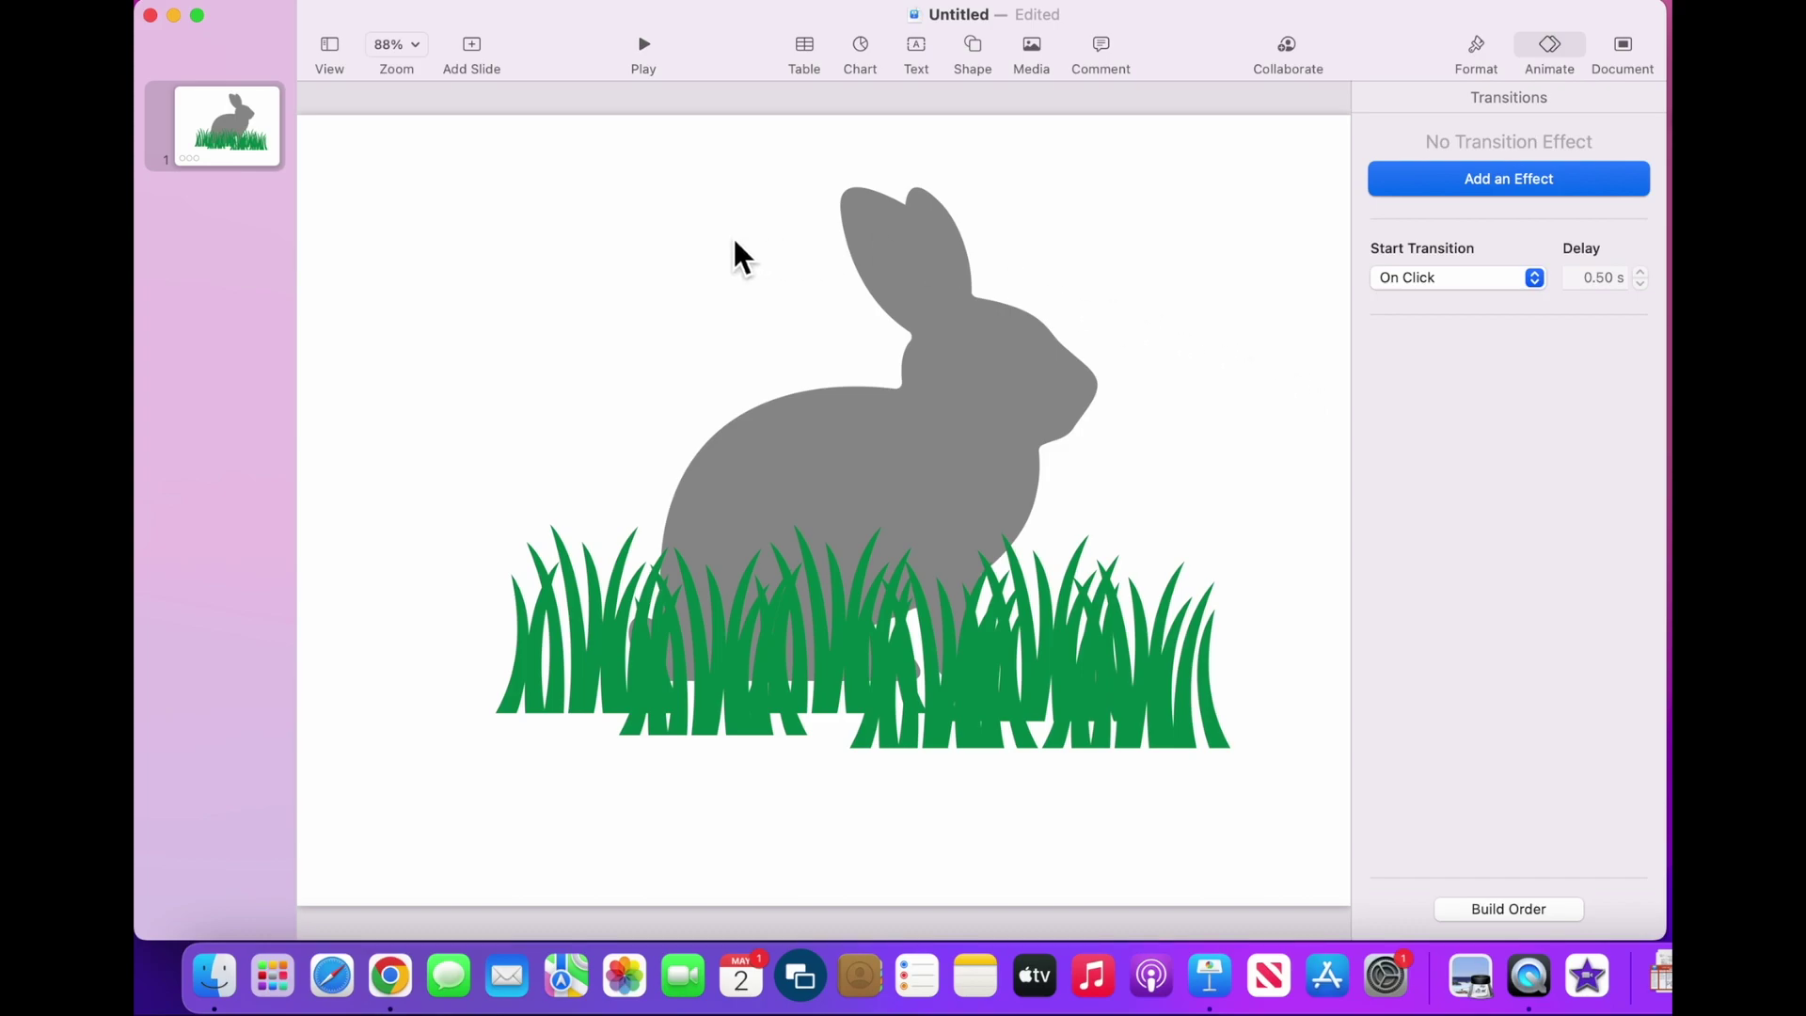
# Export the slide via File > Export To > Animated GIF as 'Bunny' at Medium resolution, 24 fps
pyautogui.click(306, 3)
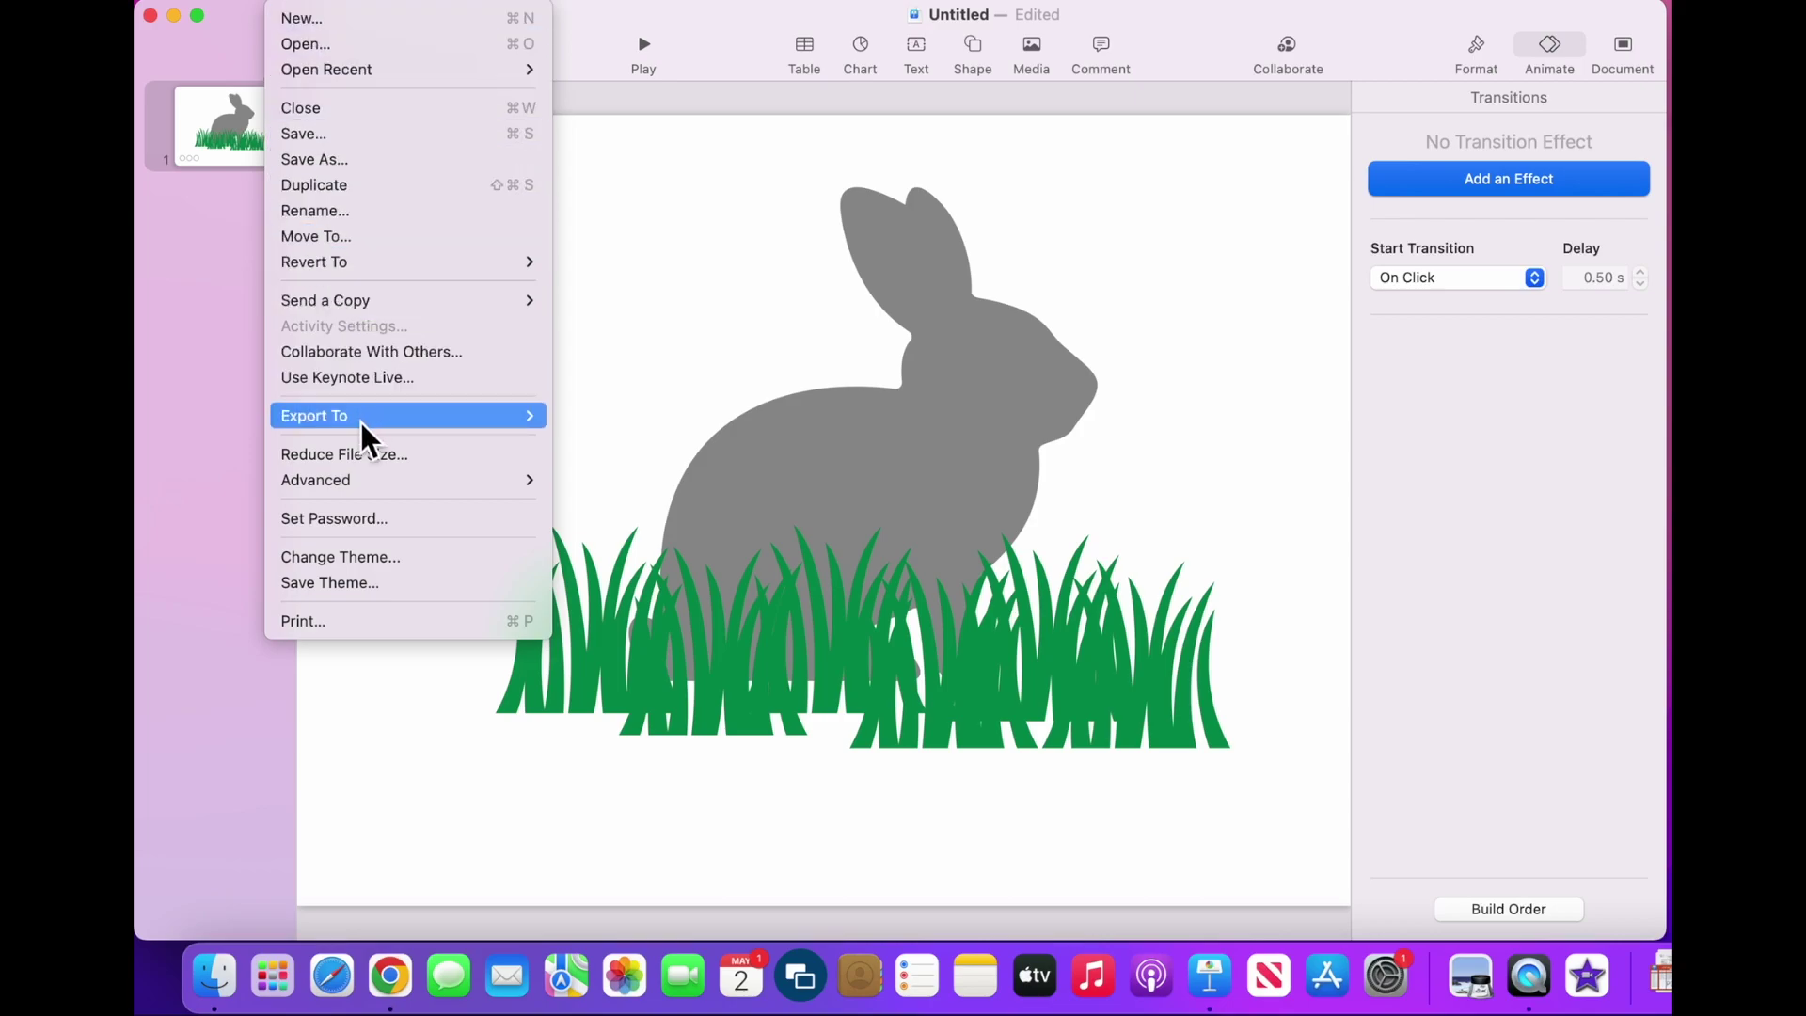
pyautogui.moveTo(362, 423)
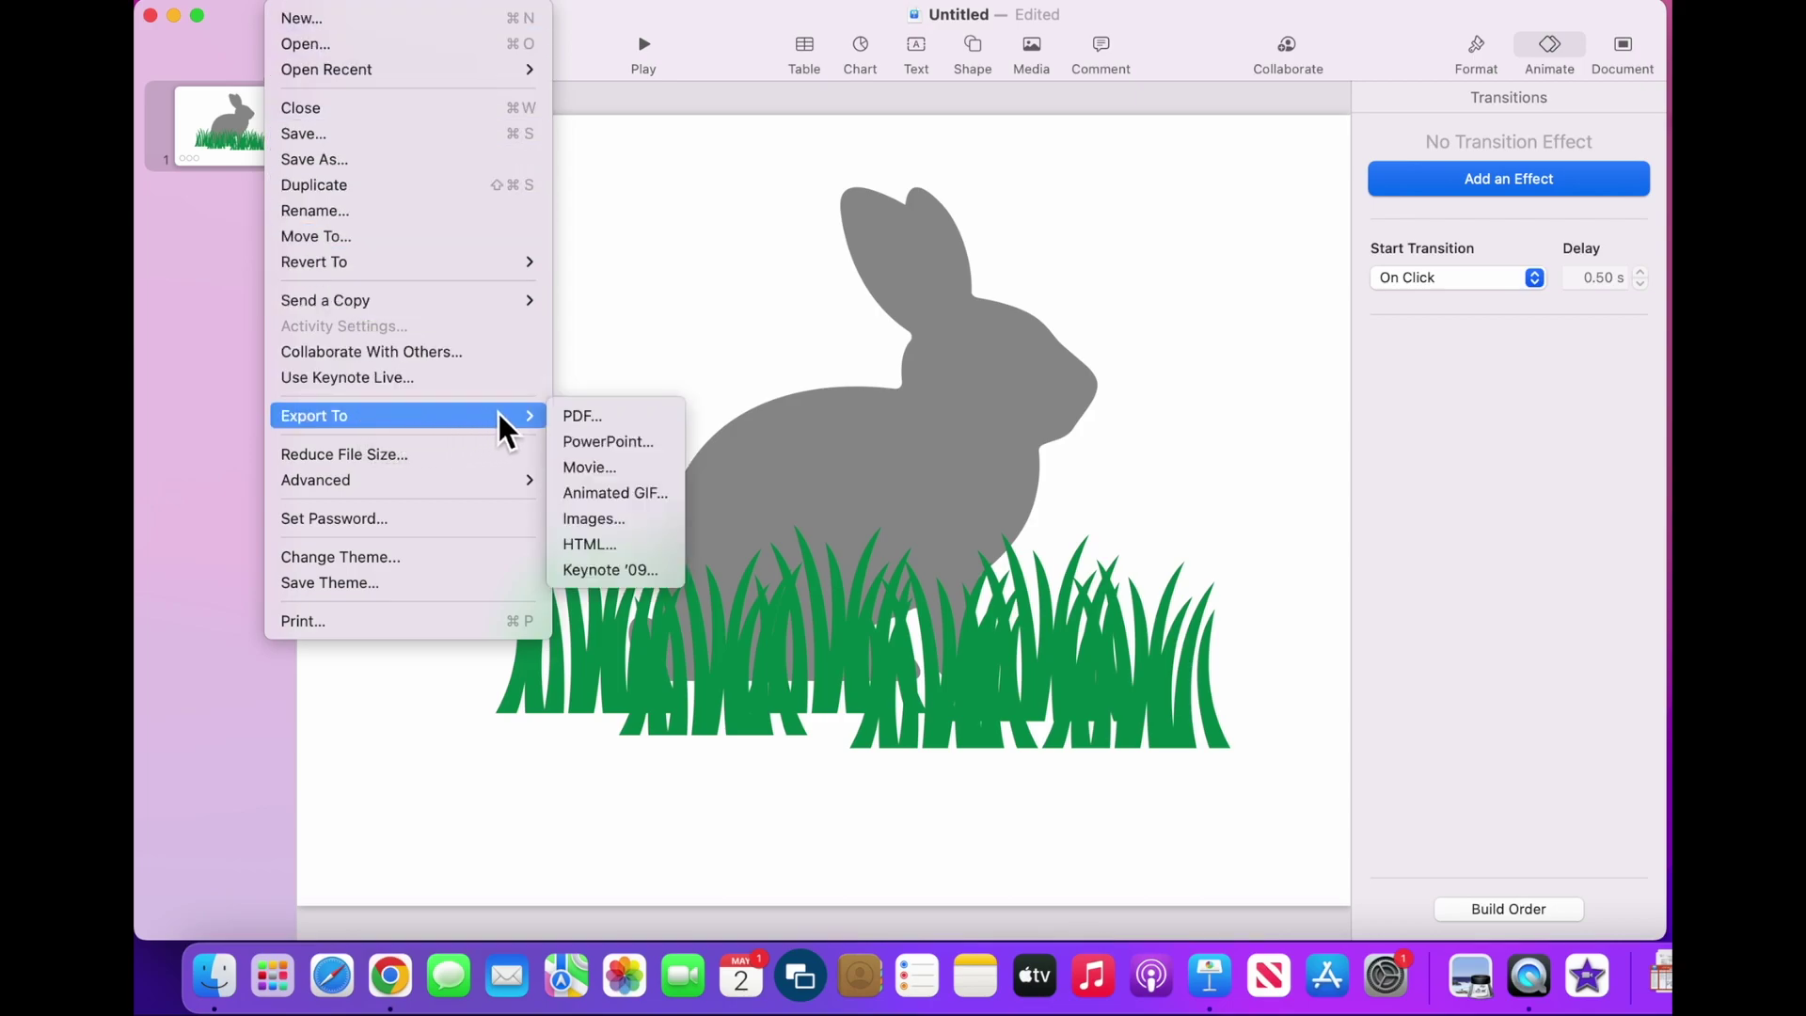
pyautogui.click(599, 499)
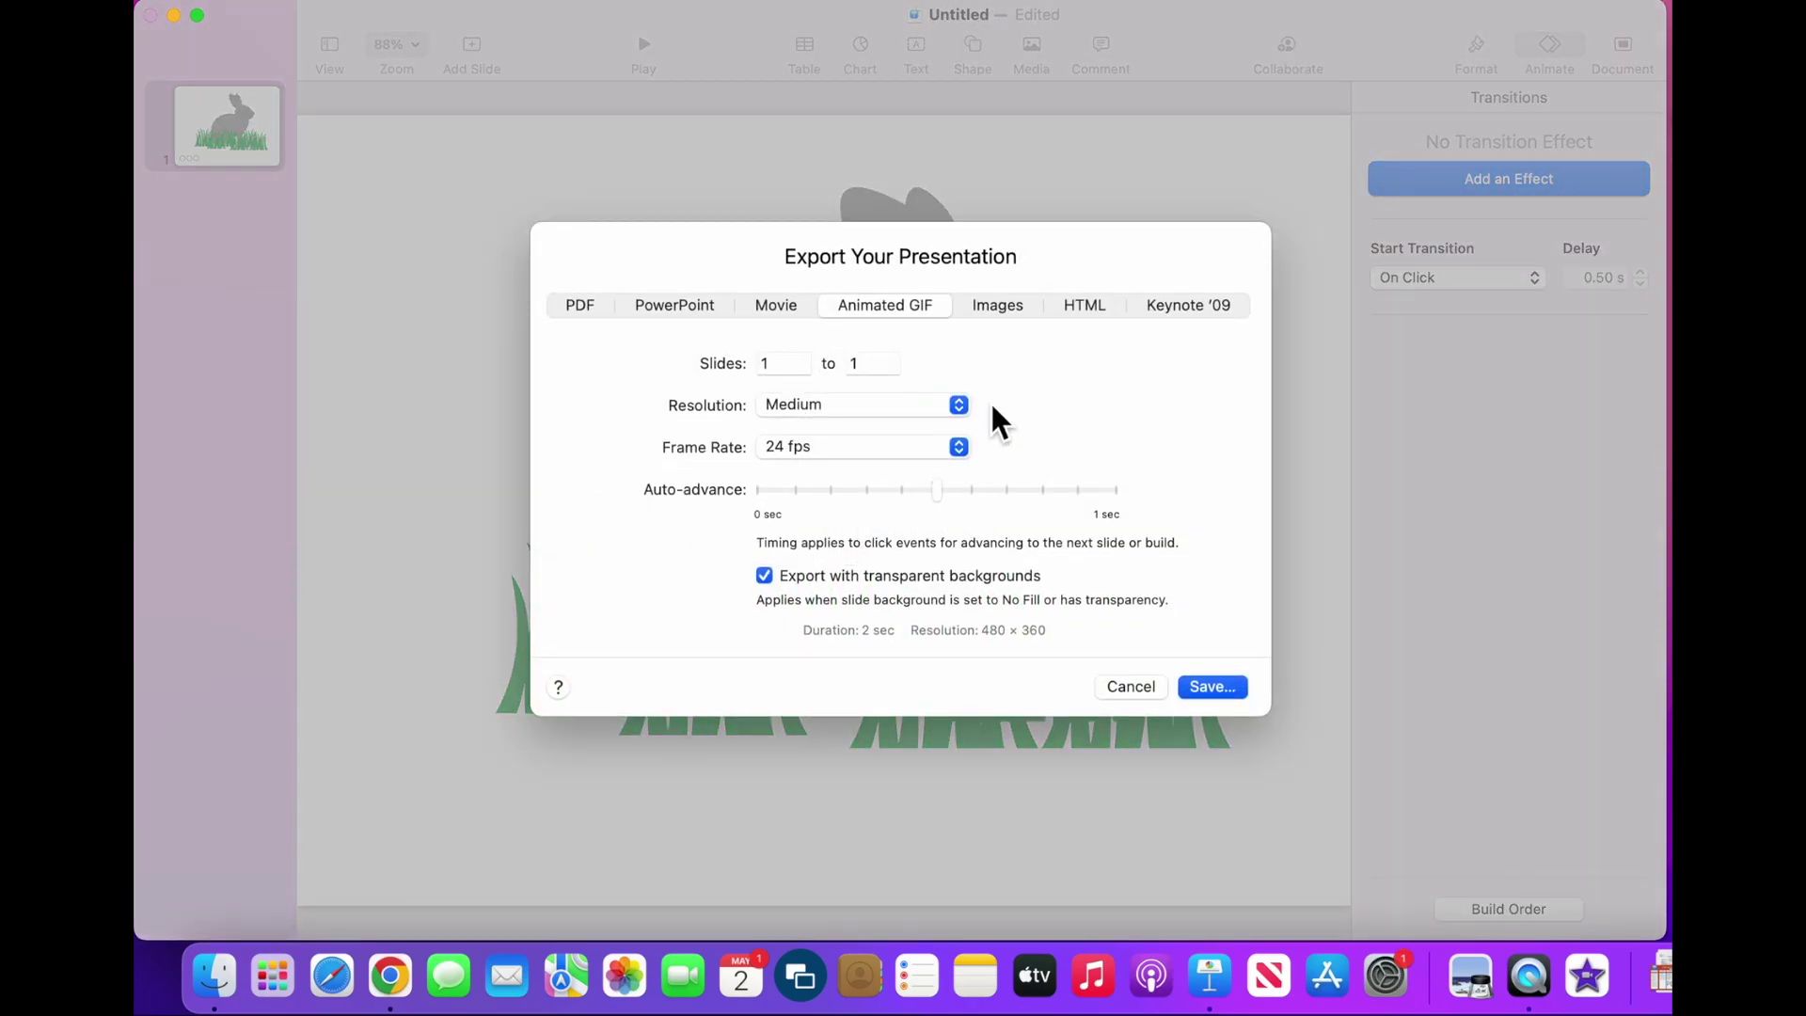
pyautogui.click(1205, 691)
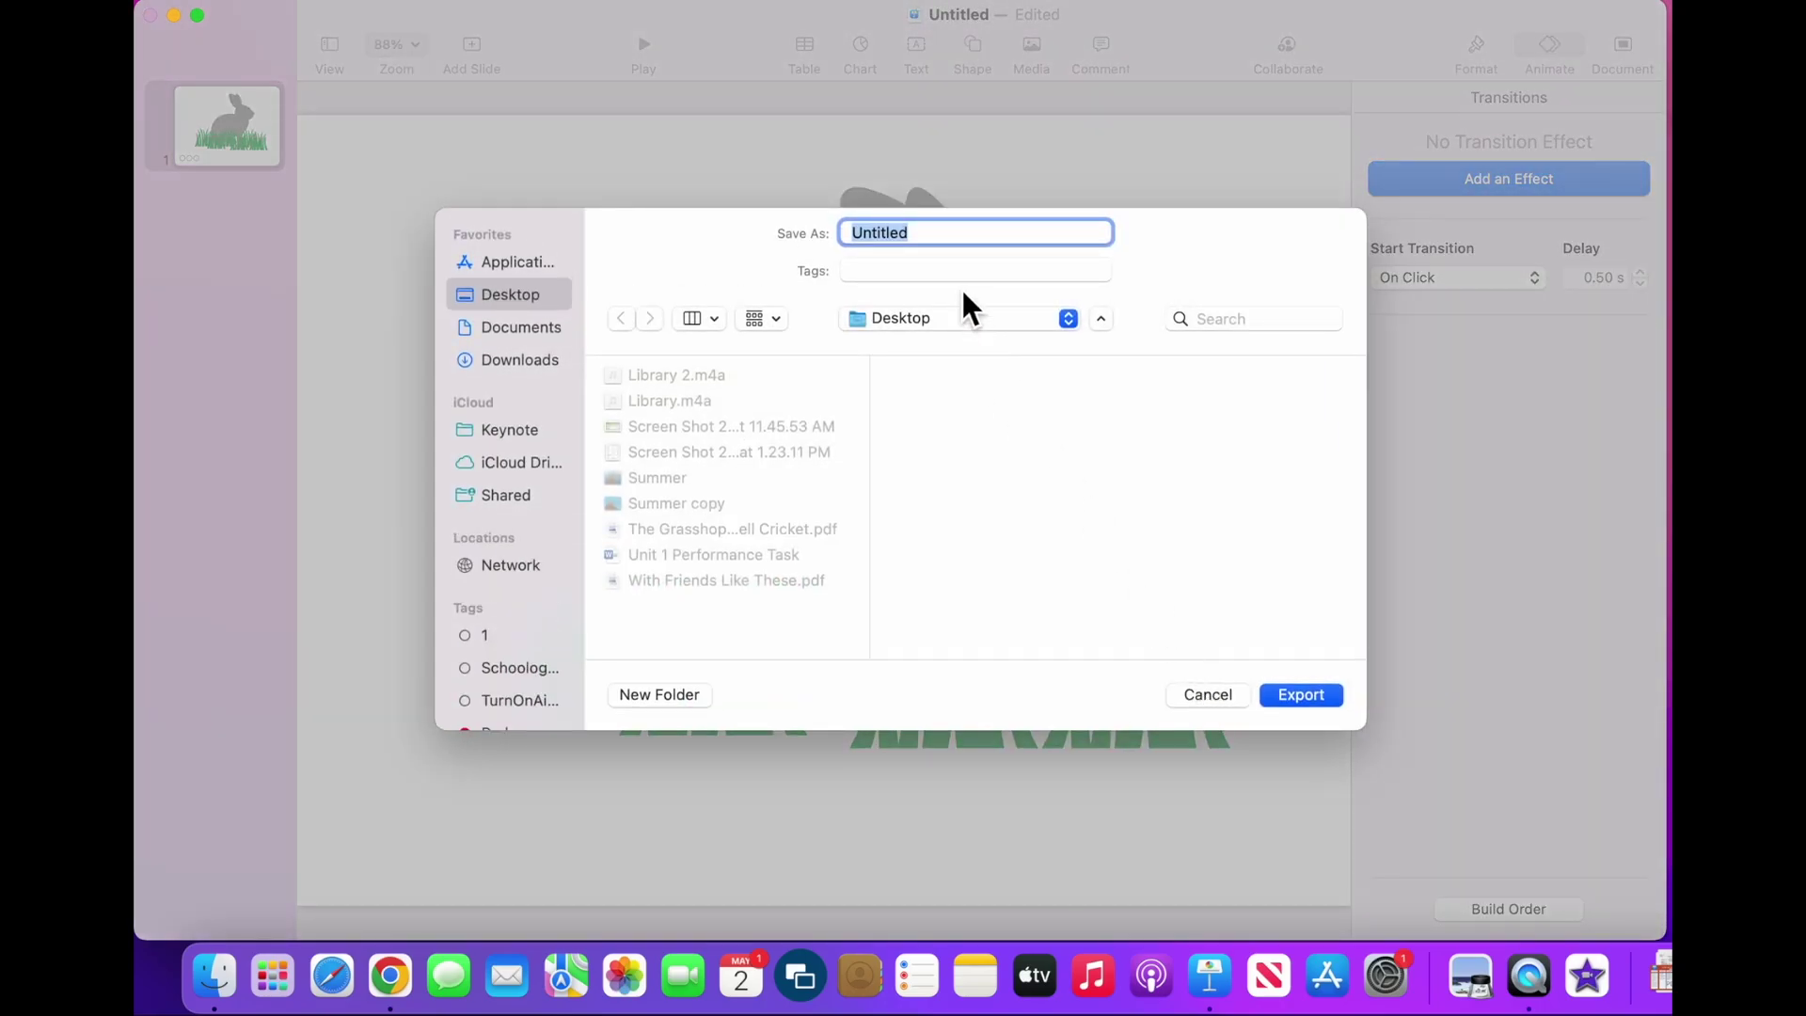
pyautogui.write('Bunny')
pyautogui.click(1308, 697)
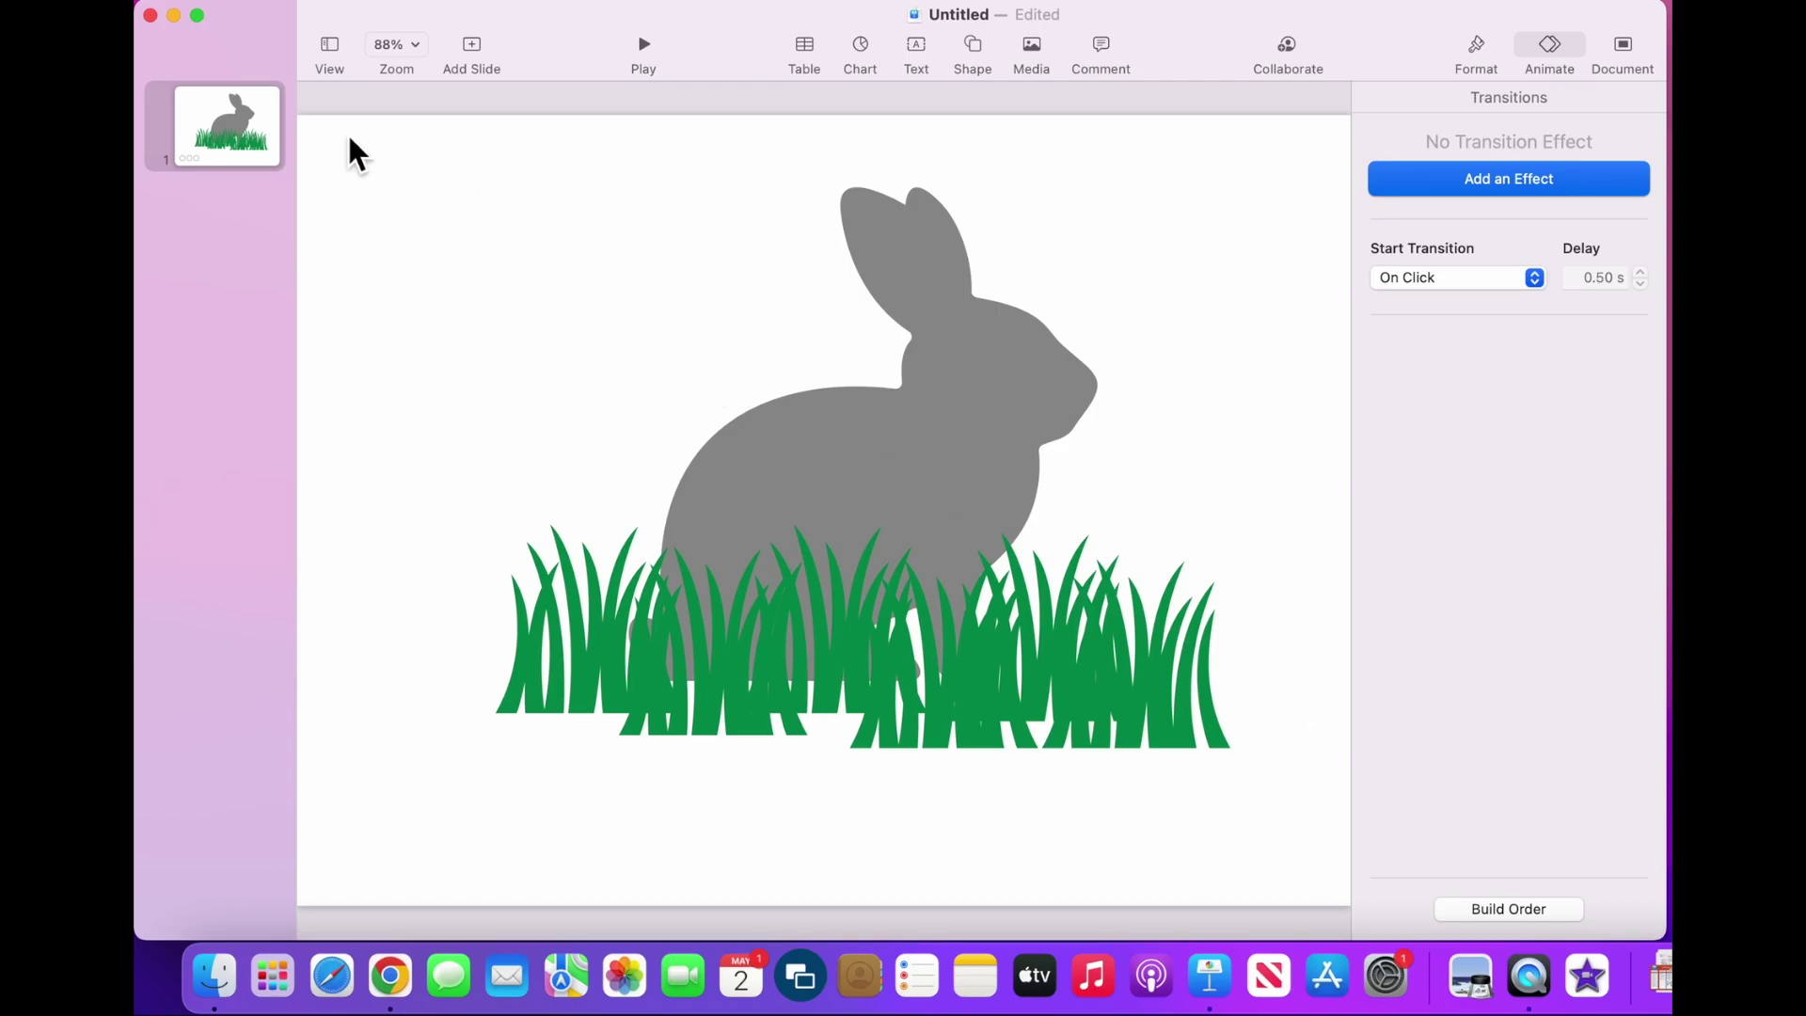
# Close the presentation, saving it to the Desktop as 'Bunny'
pyautogui.click(153, 19)
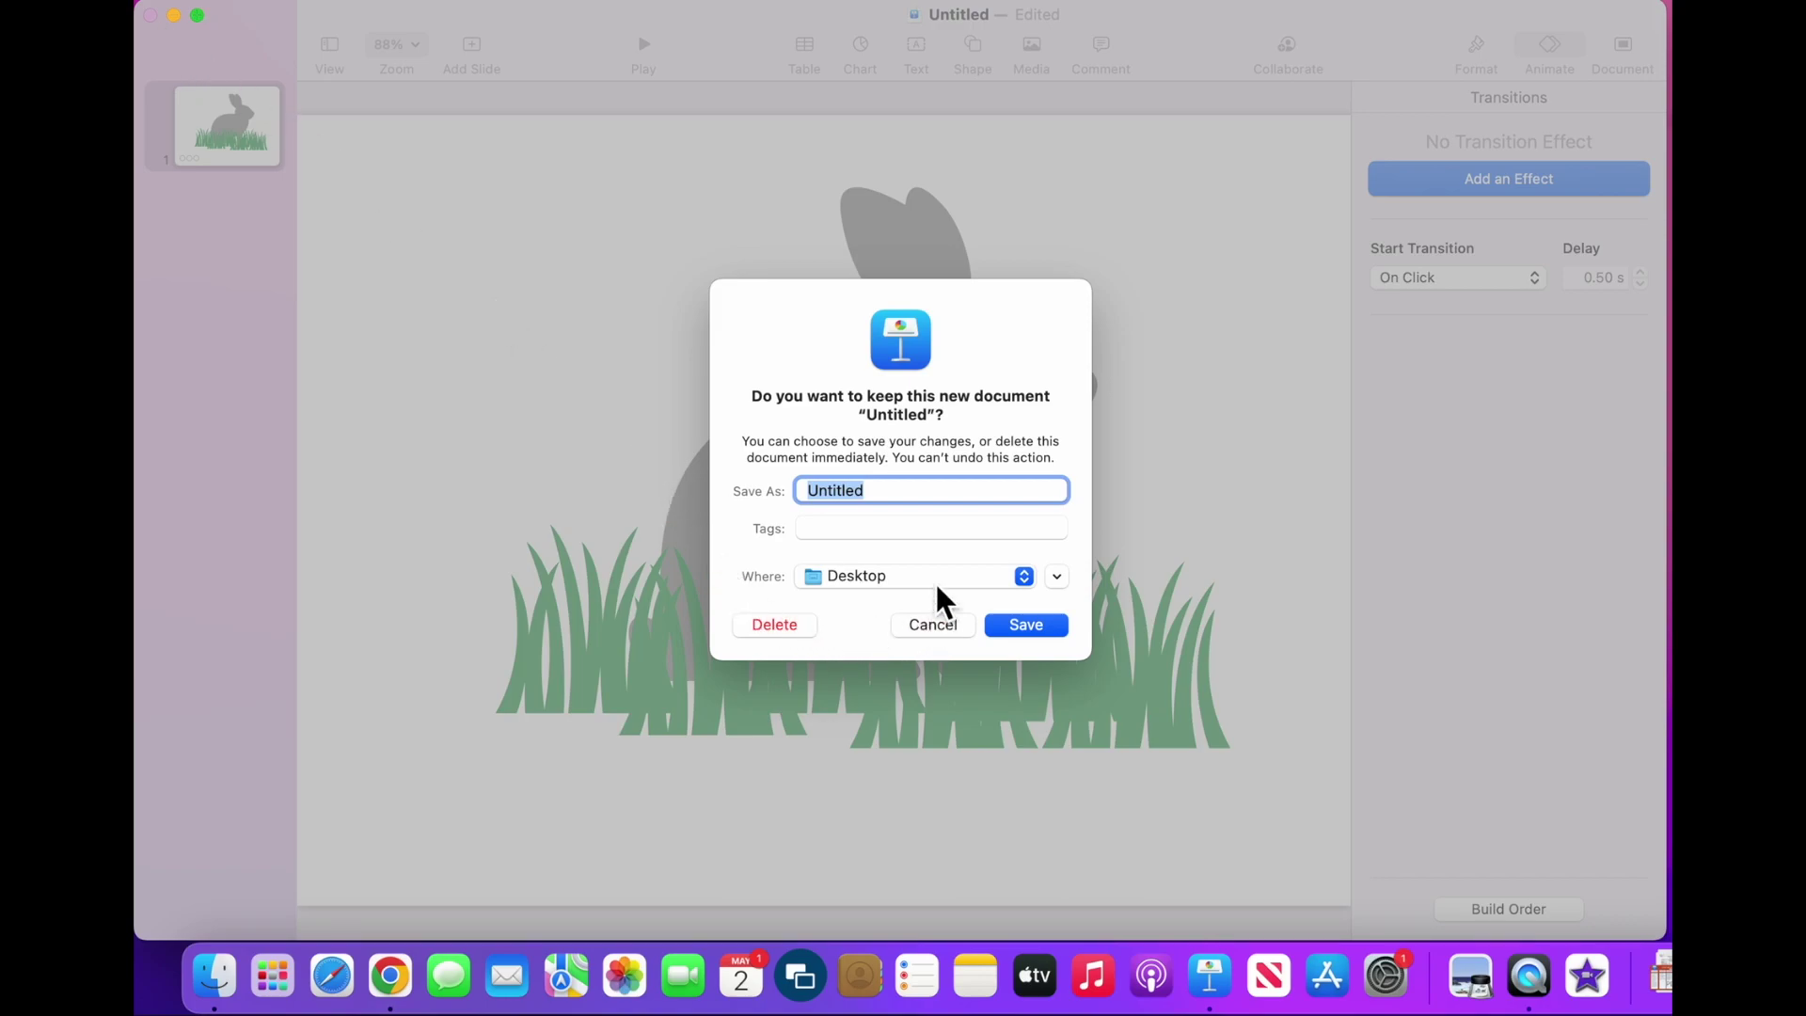
pyautogui.write('Bunny')
pyautogui.click(1053, 634)
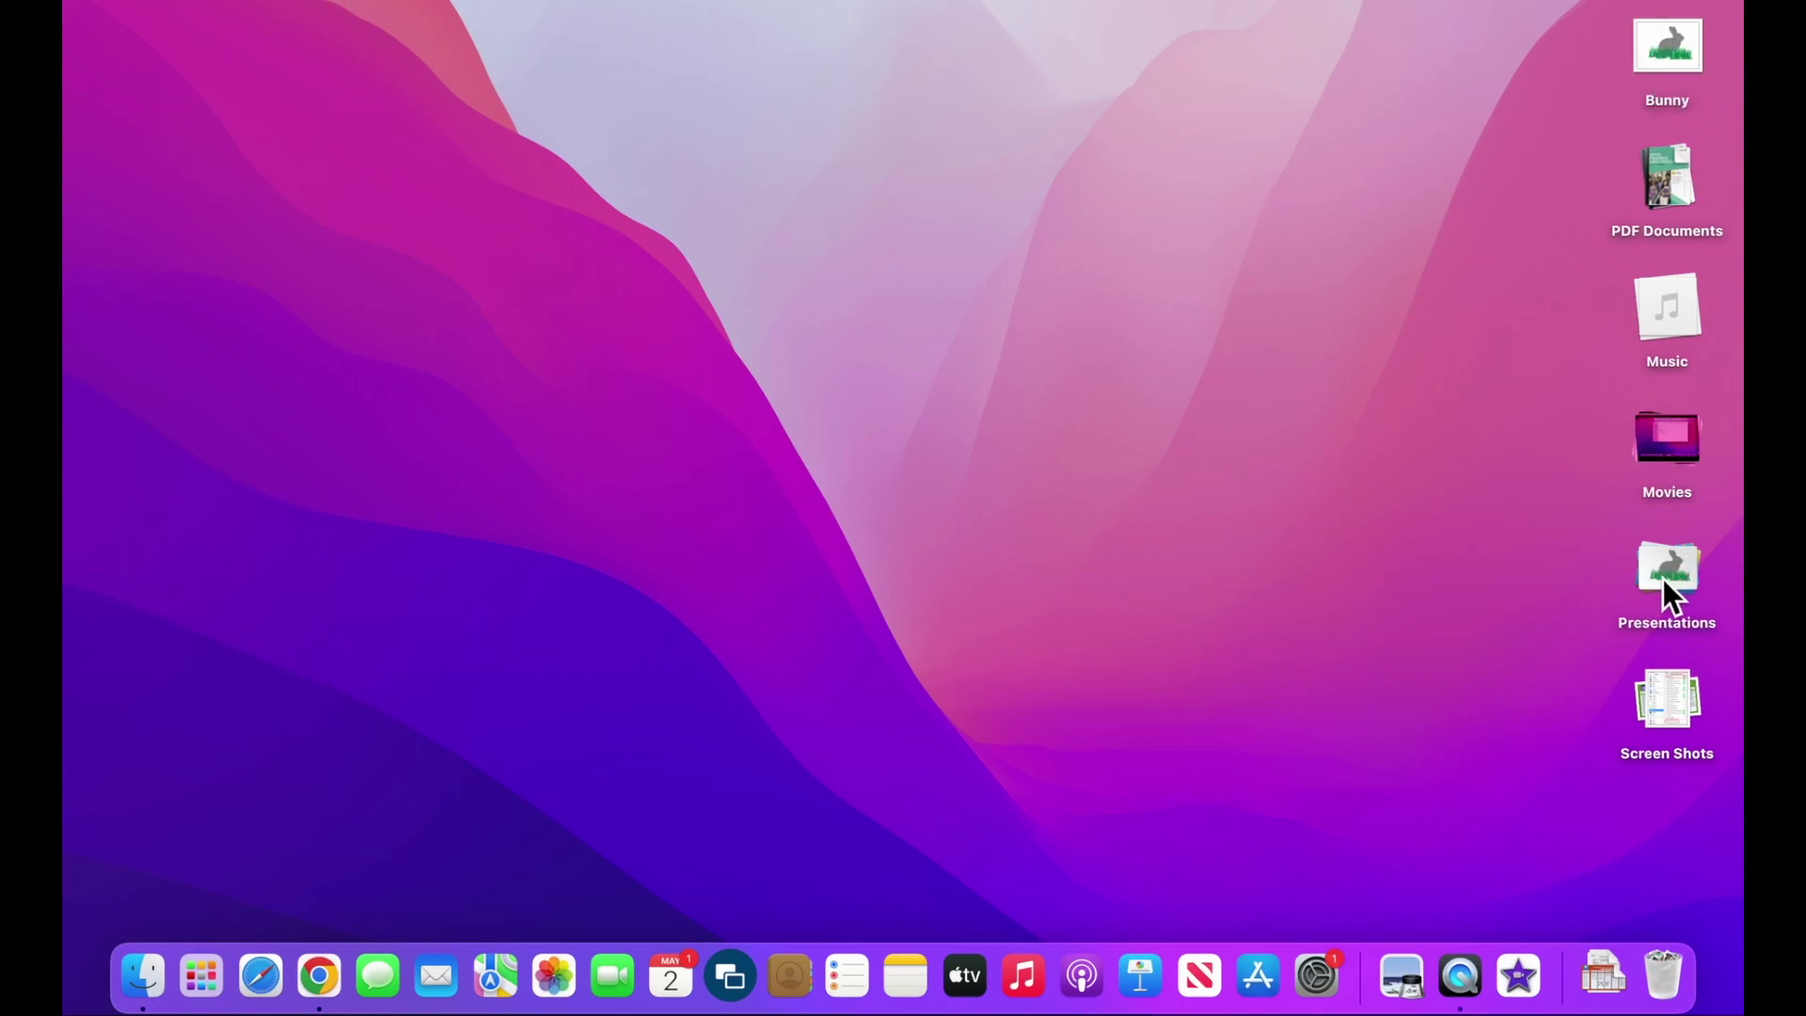
# Open the Bunny GIF from the desktop in Safari to play the rabbit's Bounce animation
pyautogui.doubleClick(1673, 59)
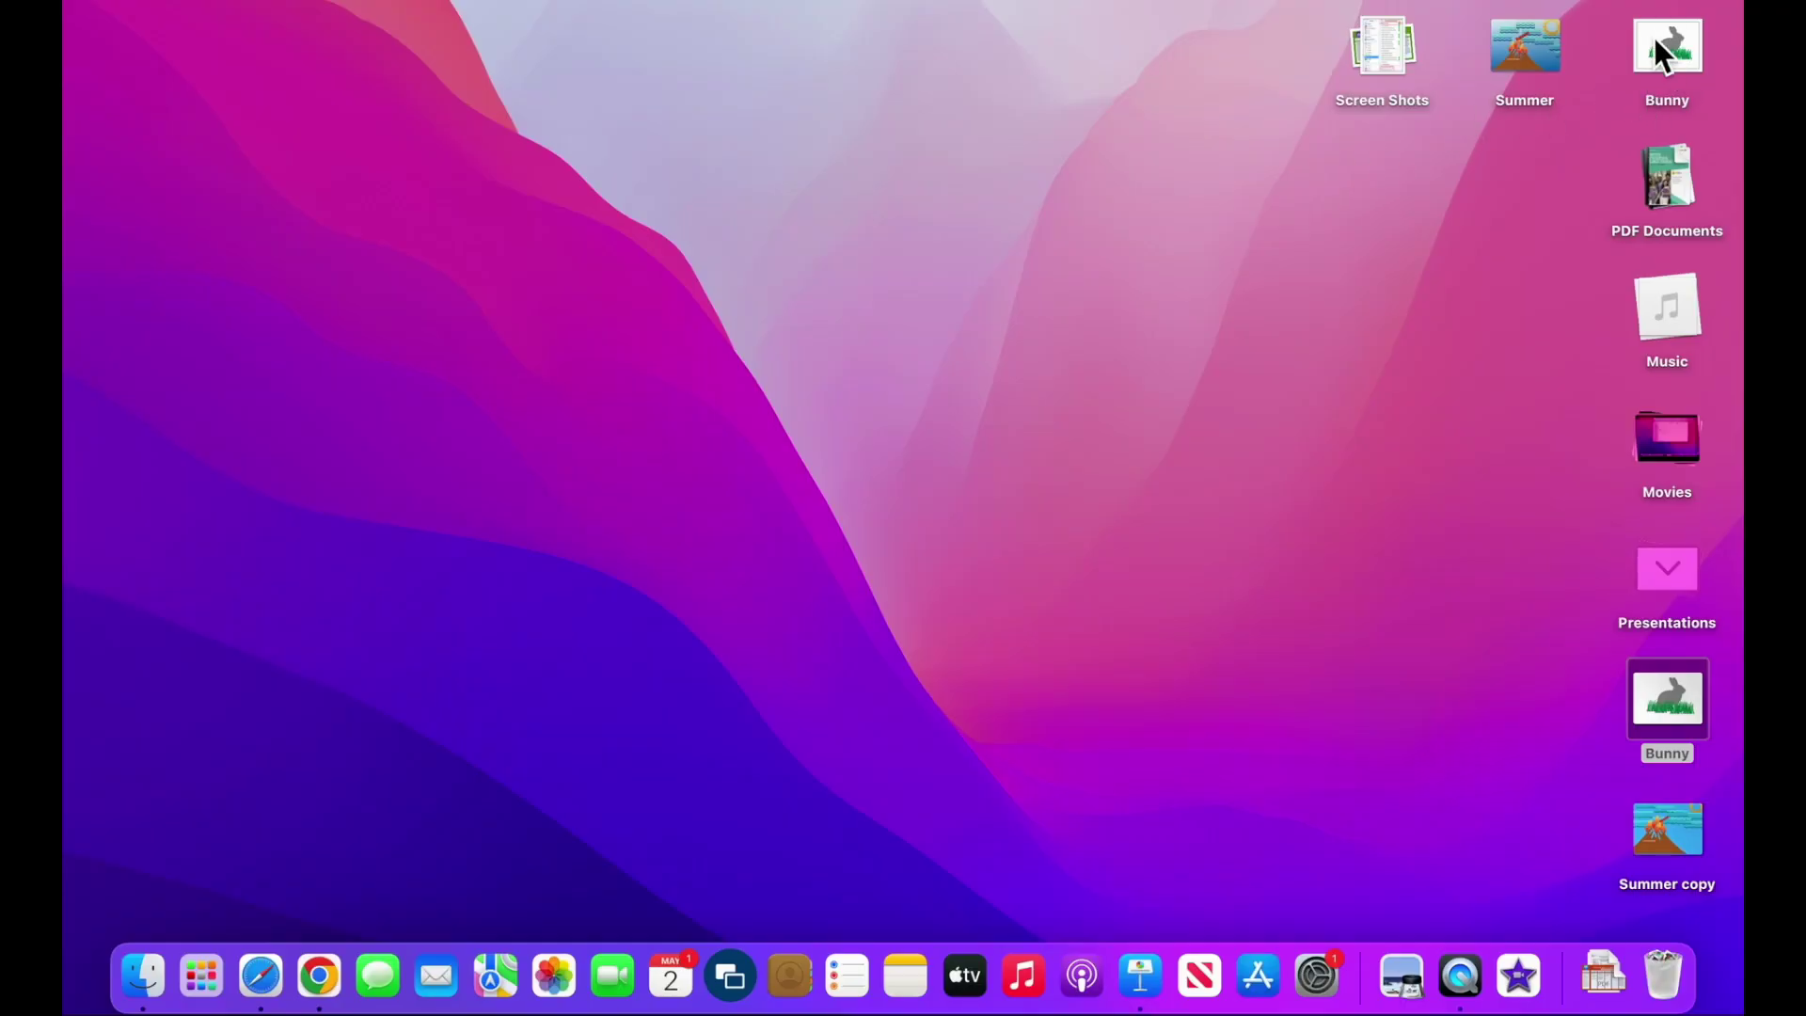
pyautogui.rightClick(1673, 55)
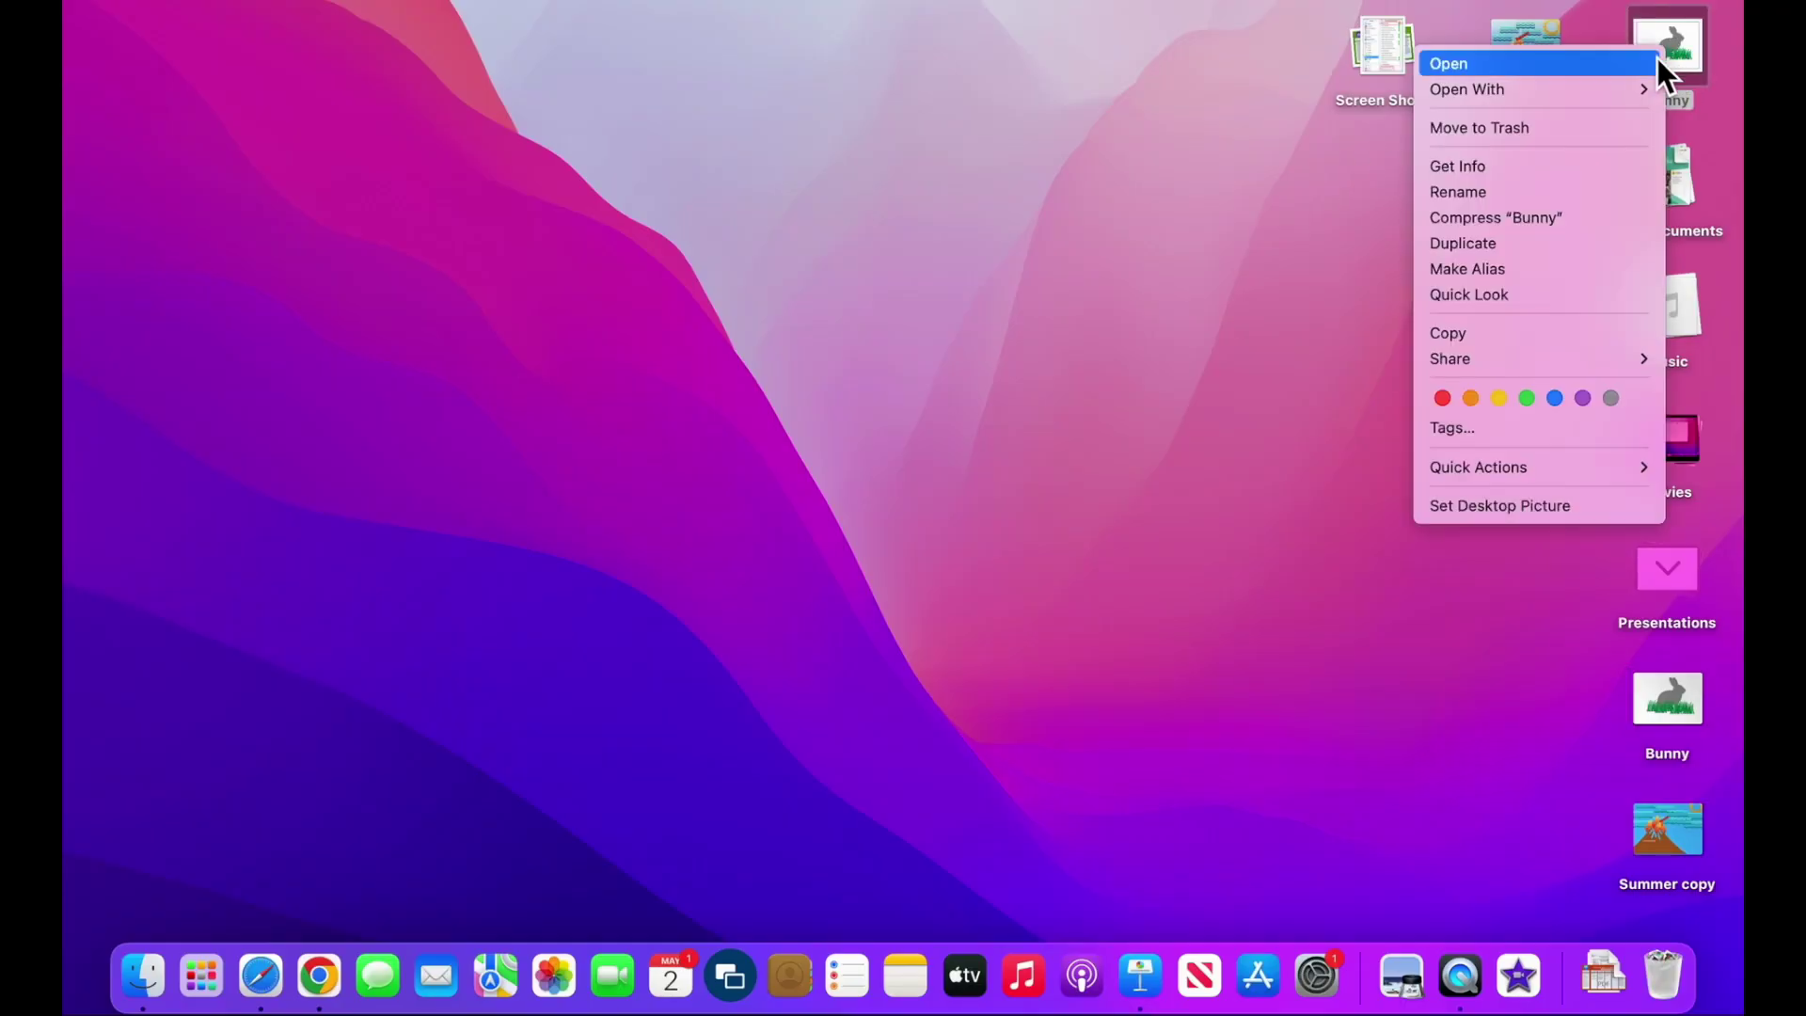
pyautogui.moveTo(1539, 88)
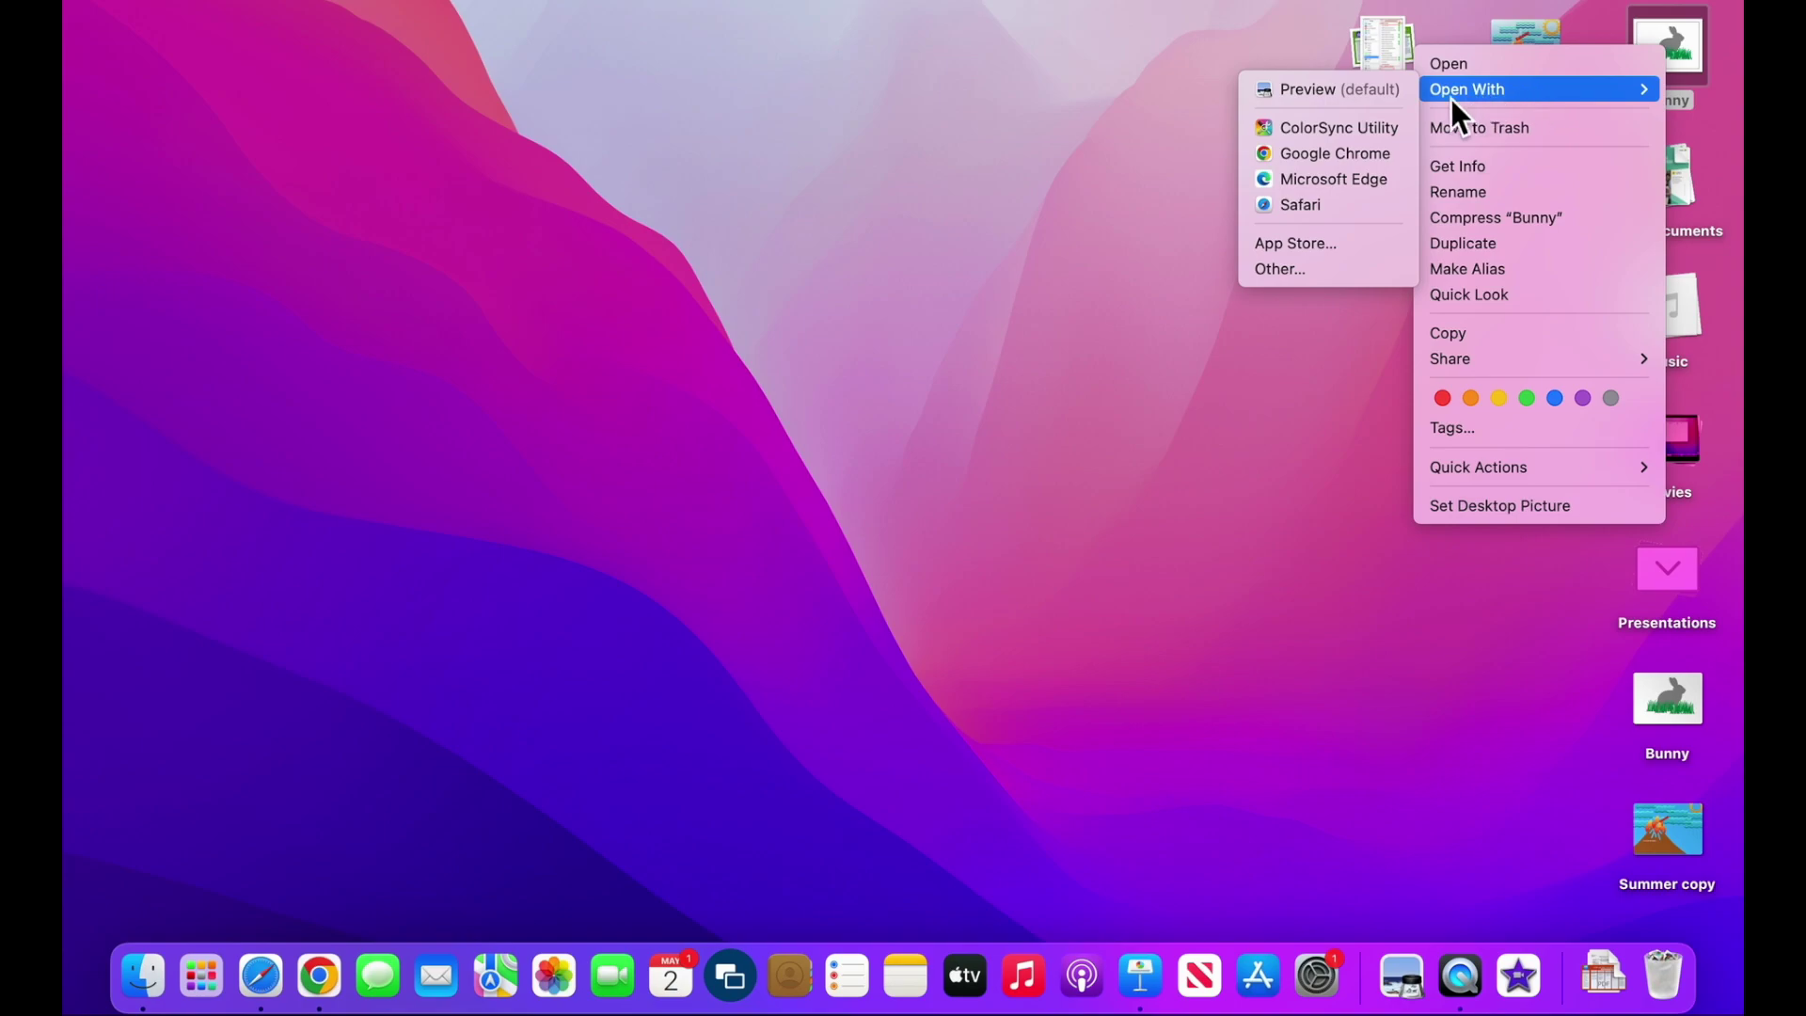
pyautogui.click(1347, 201)
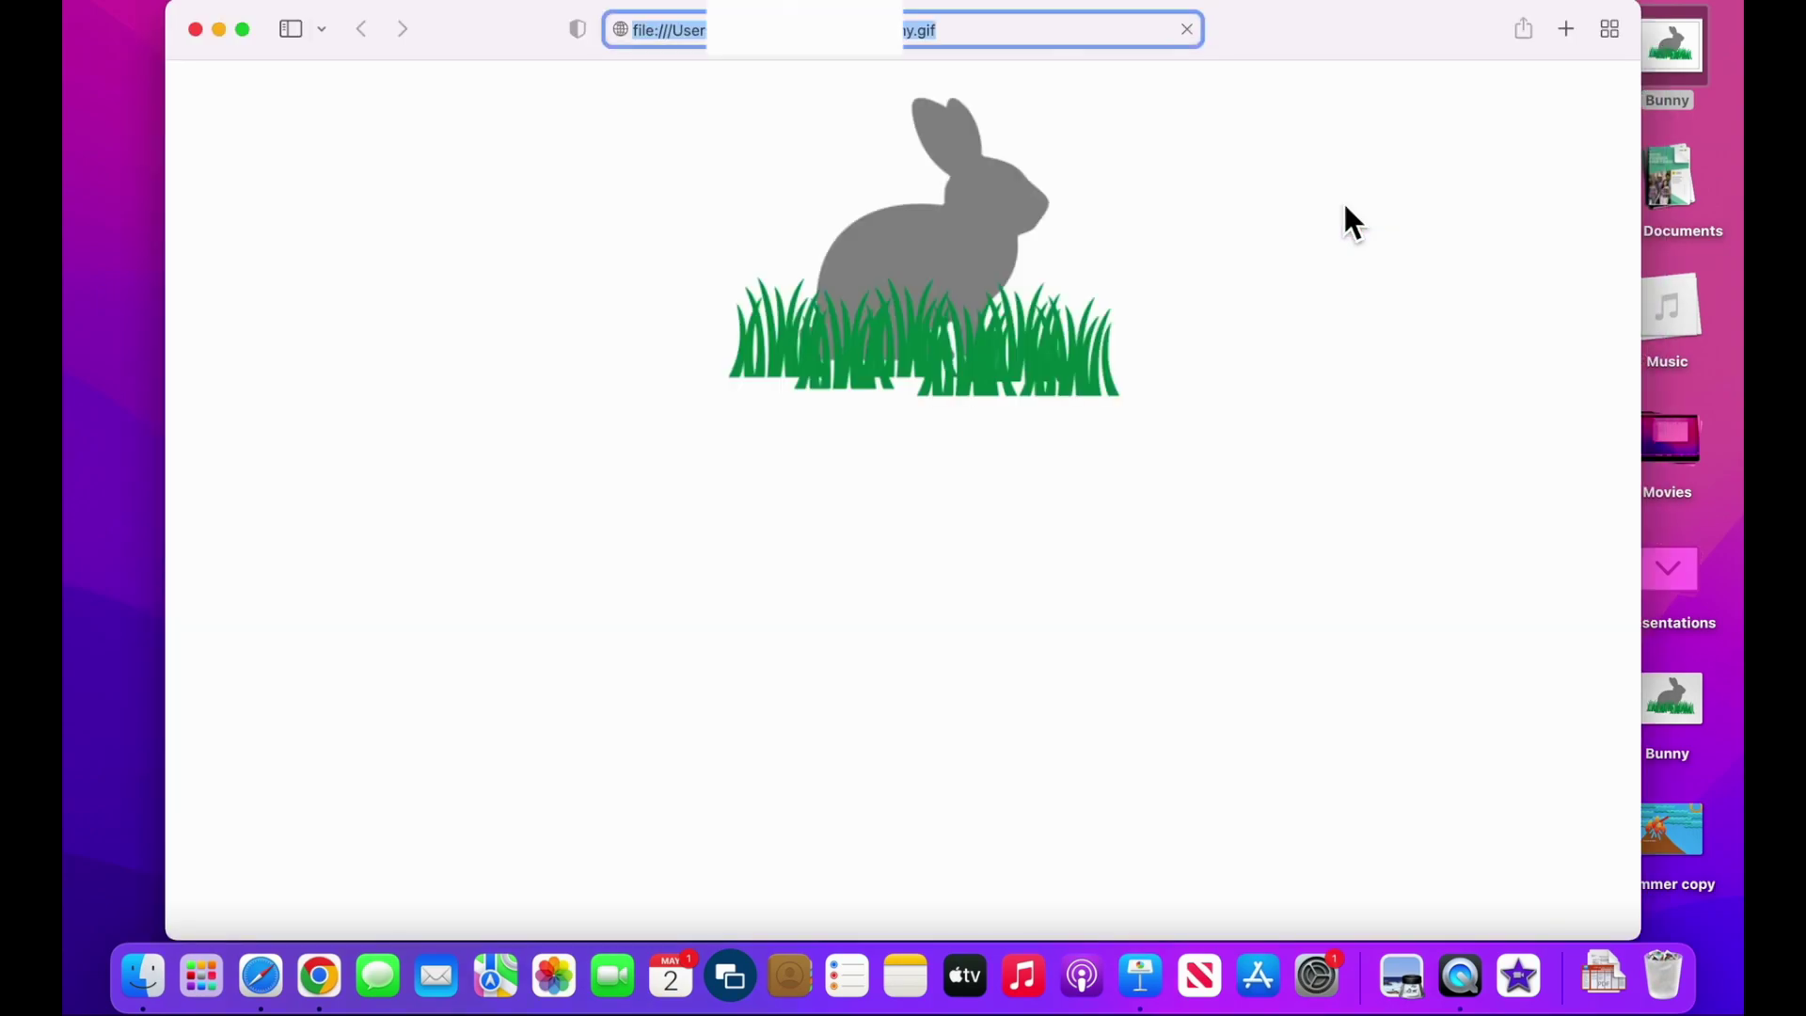